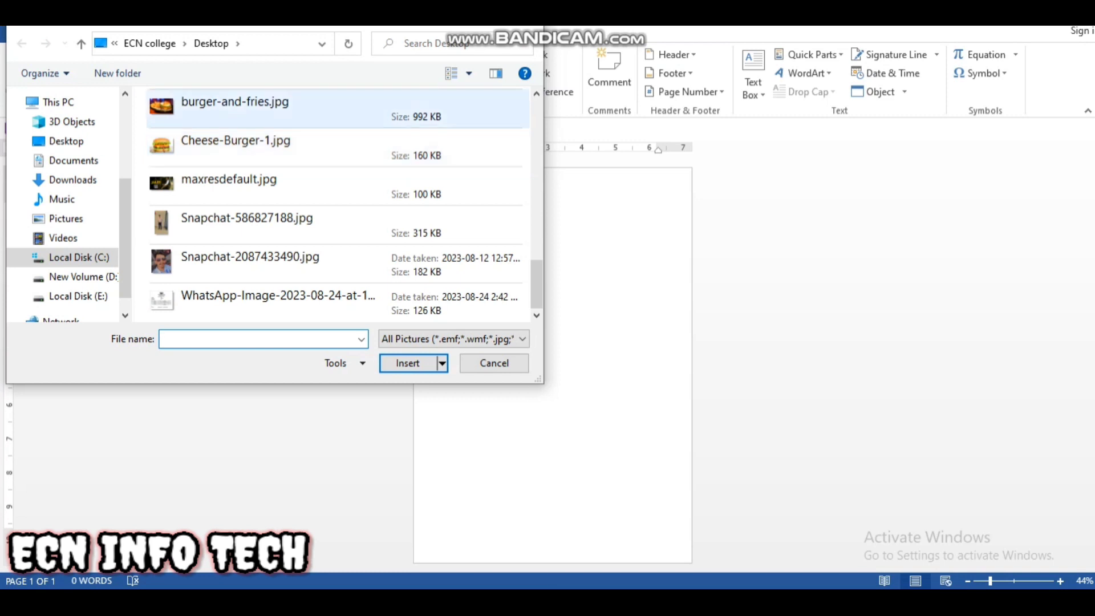
# Step: Insert the cola, burger and fries picture, set its text wrapping to Behind Text, and place it at the top of the page
pyautogui.scroll(1, 285, 110)
pyautogui.click(285, 184)
pyautogui.click(407, 363)
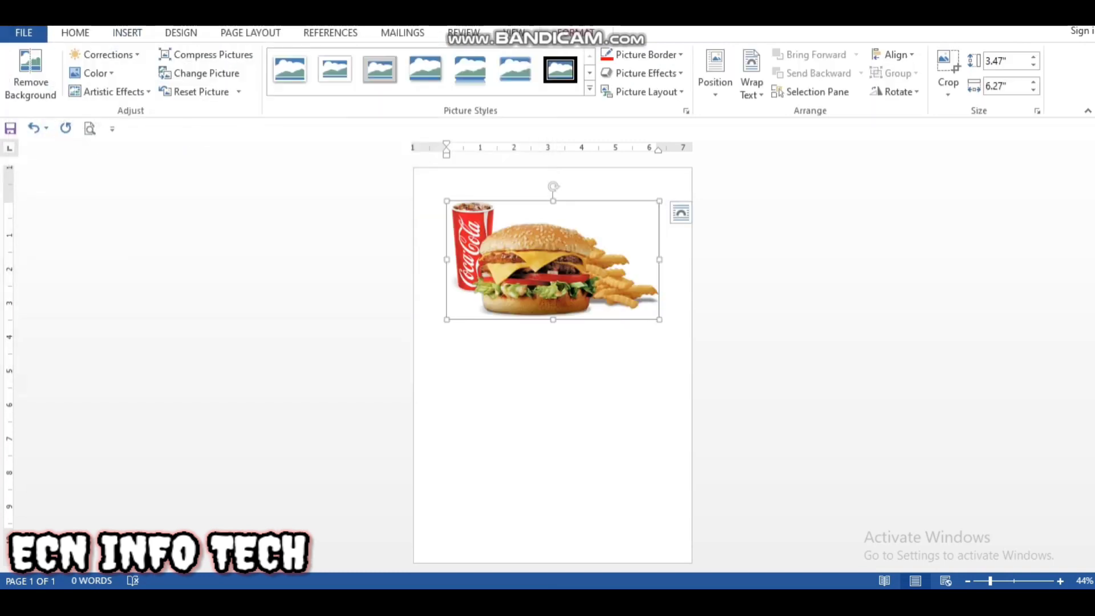
pyautogui.click(530, 268)
pyautogui.click(681, 213)
pyautogui.click(765, 355)
pyautogui.moveTo(528, 245); pyautogui.dragTo(537, 243)
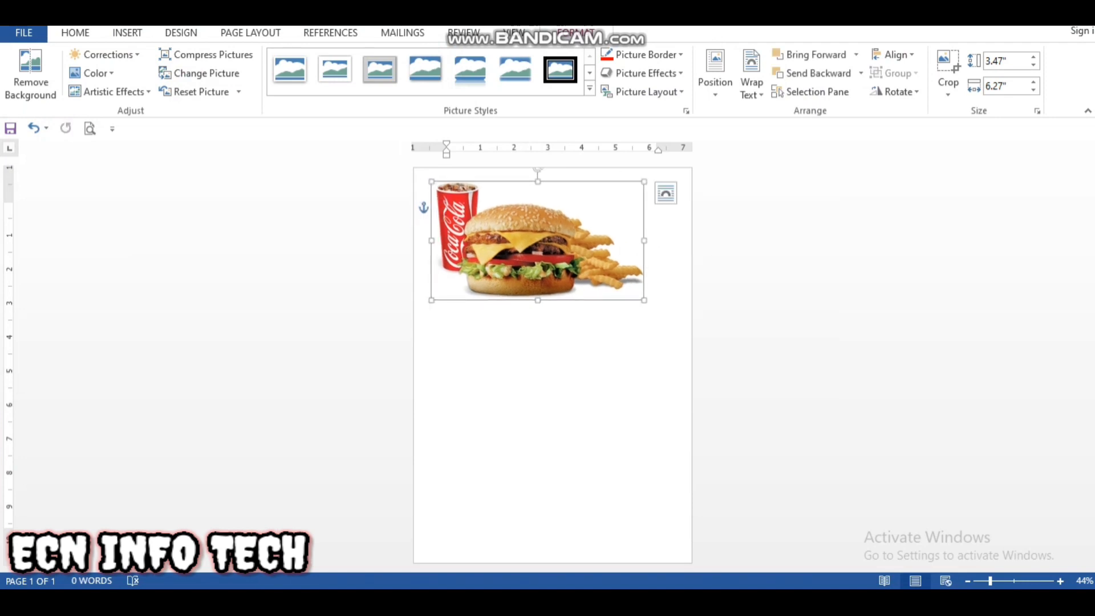
# Step: Draw a large black oval, about 11.02" wide and 9.74" high, overflowing the lower part of the page
pyautogui.click(127, 32)
pyautogui.click(221, 74)
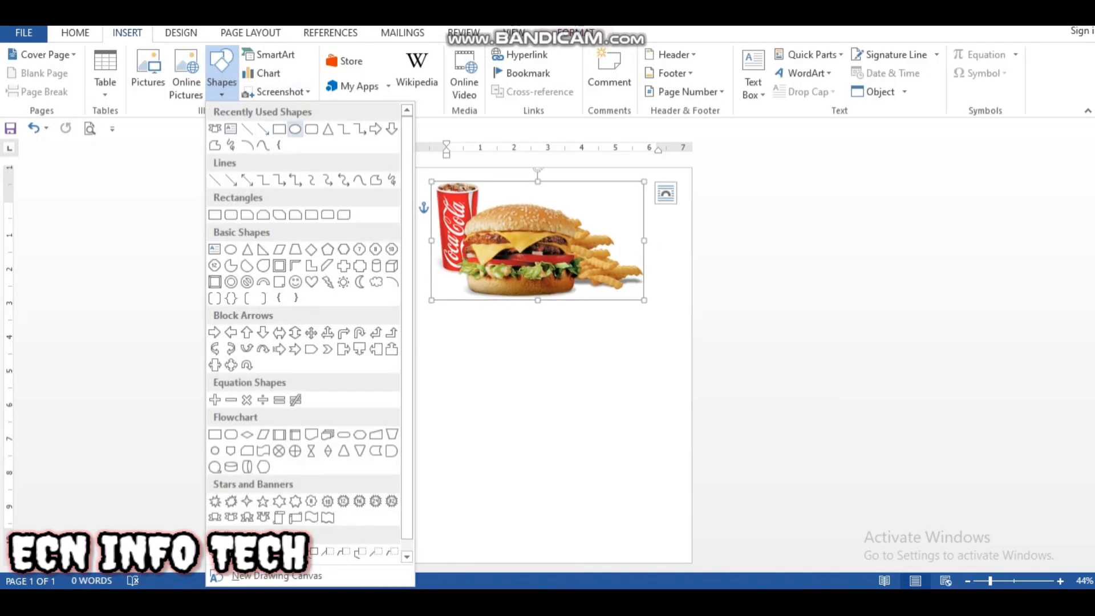
pyautogui.click(296, 128)
pyautogui.moveTo(426, 331)
pyautogui.mouseDown()
pyautogui.moveTo(465, 431)
pyautogui.moveTo(696, 570)
pyautogui.moveTo(782, 572)
pyautogui.mouseUp()
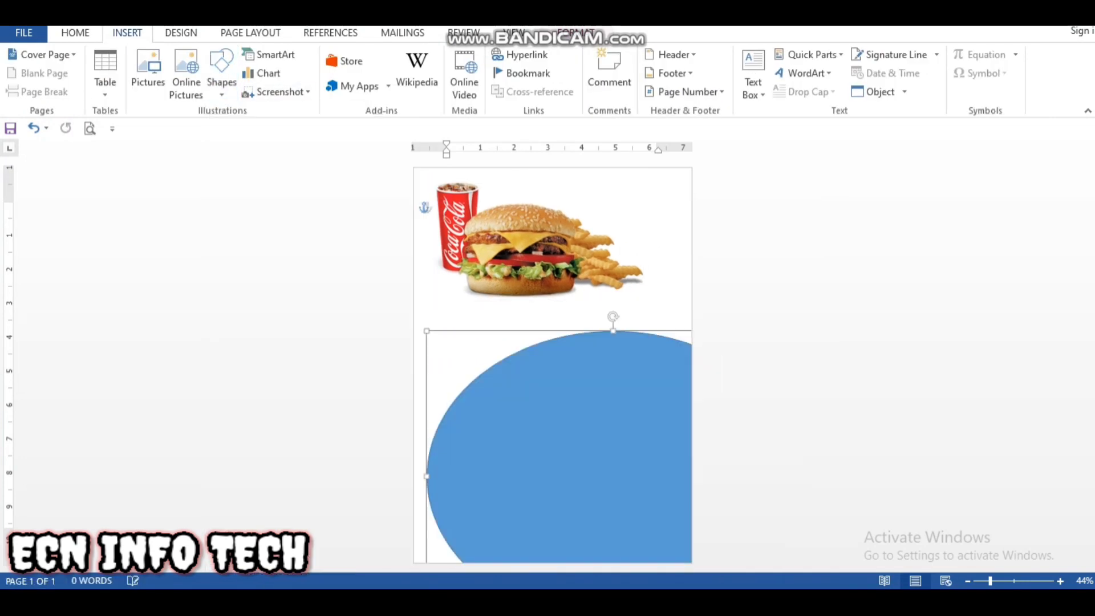
pyautogui.moveTo(576, 445); pyautogui.dragTo(561, 441)
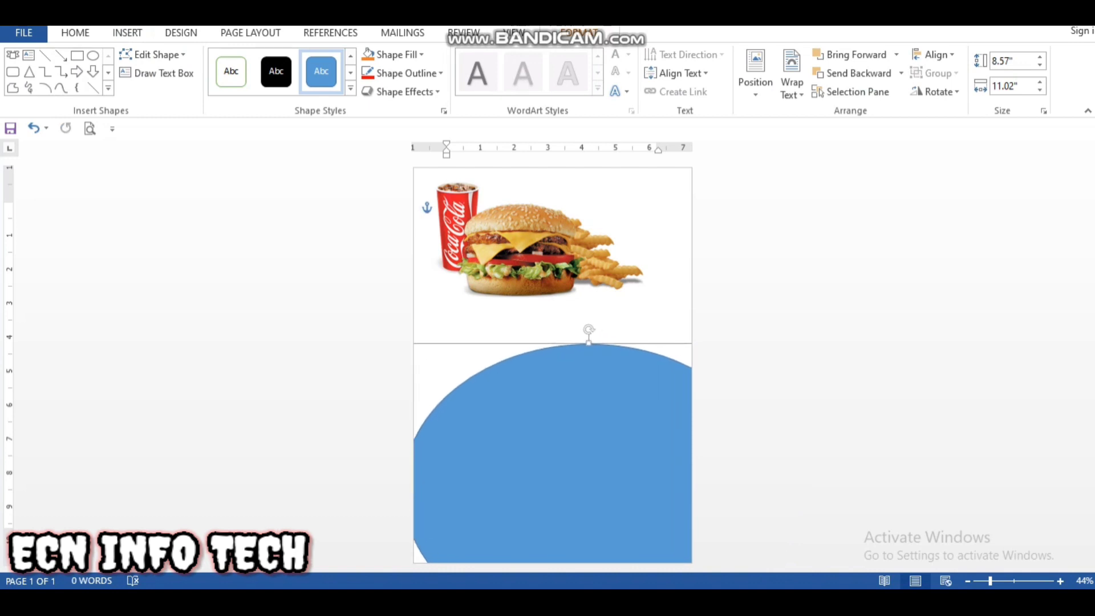
pyautogui.moveTo(589, 343); pyautogui.dragTo(572, 304)
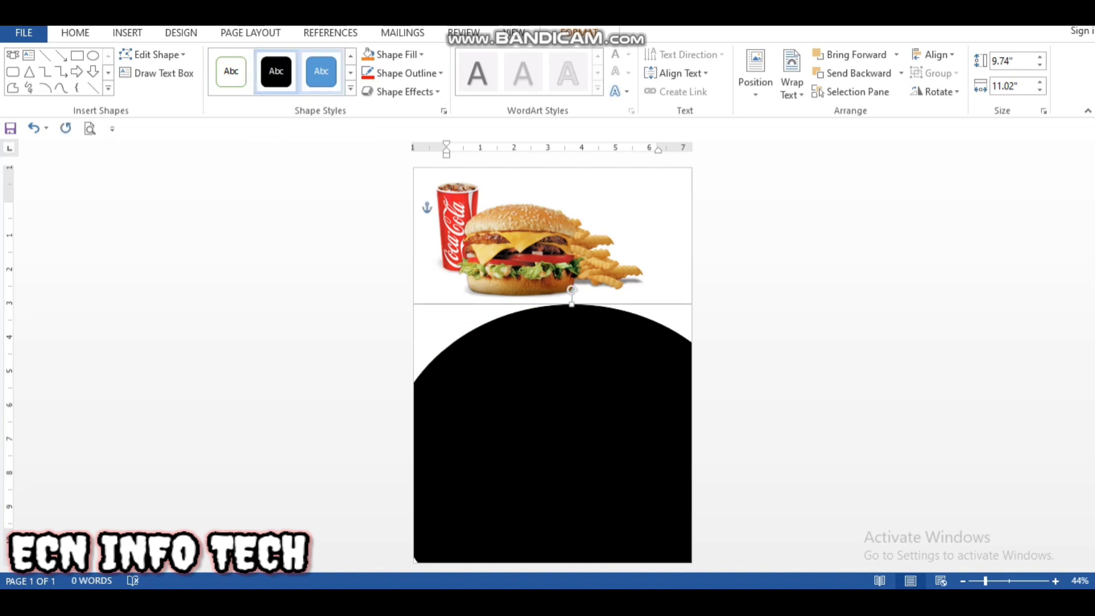
# Step: Give the black oval a thicker outline and colour it red
pyautogui.click(406, 73)
pyautogui.moveTo(401, 255)
pyautogui.click(577, 328)
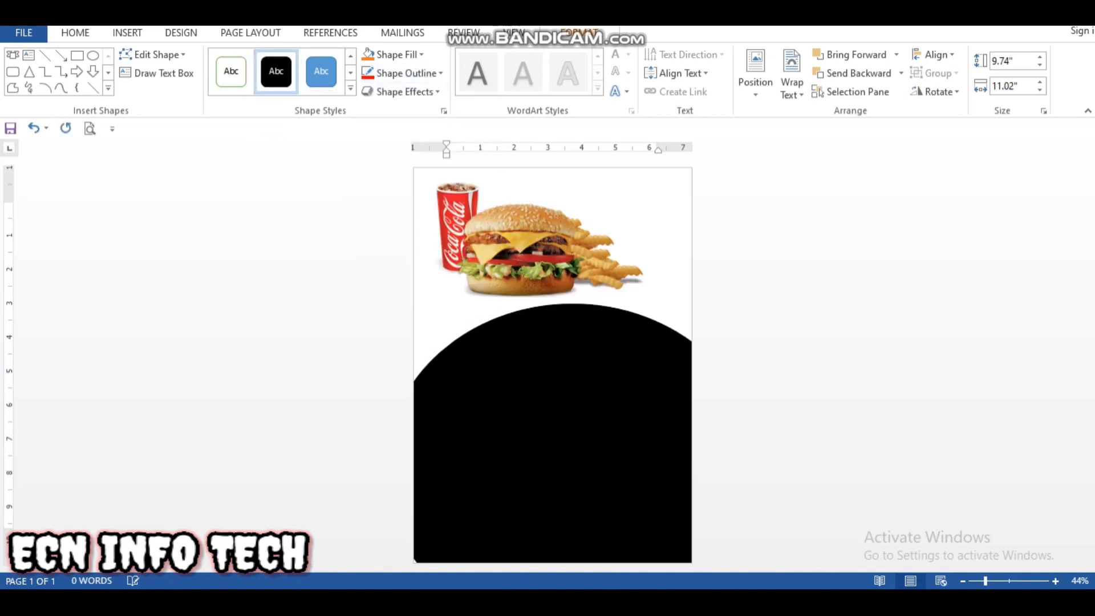
pyautogui.click(406, 73)
pyautogui.click(381, 198)
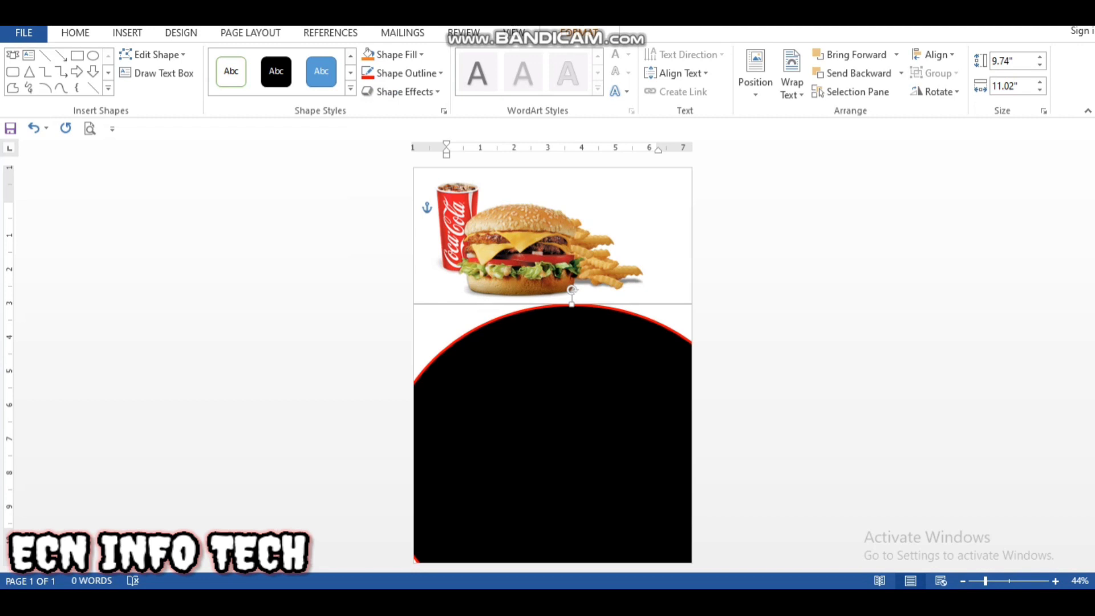
# Step: Nudge the oval slightly down and right below the picture and increase its height to about 9.91"
pyautogui.press('Down')
pyautogui.press('Down')
pyautogui.press('Right')
pyautogui.press('Right')
pyautogui.press('Up')
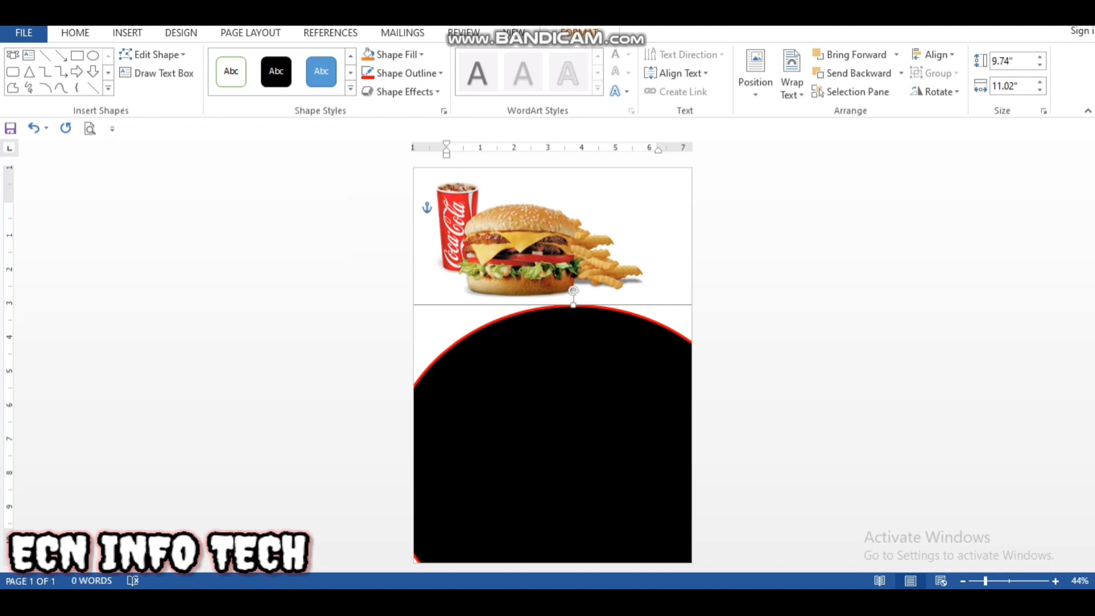
pyautogui.press('Up')
pyautogui.press('Right')
pyautogui.press('Right')
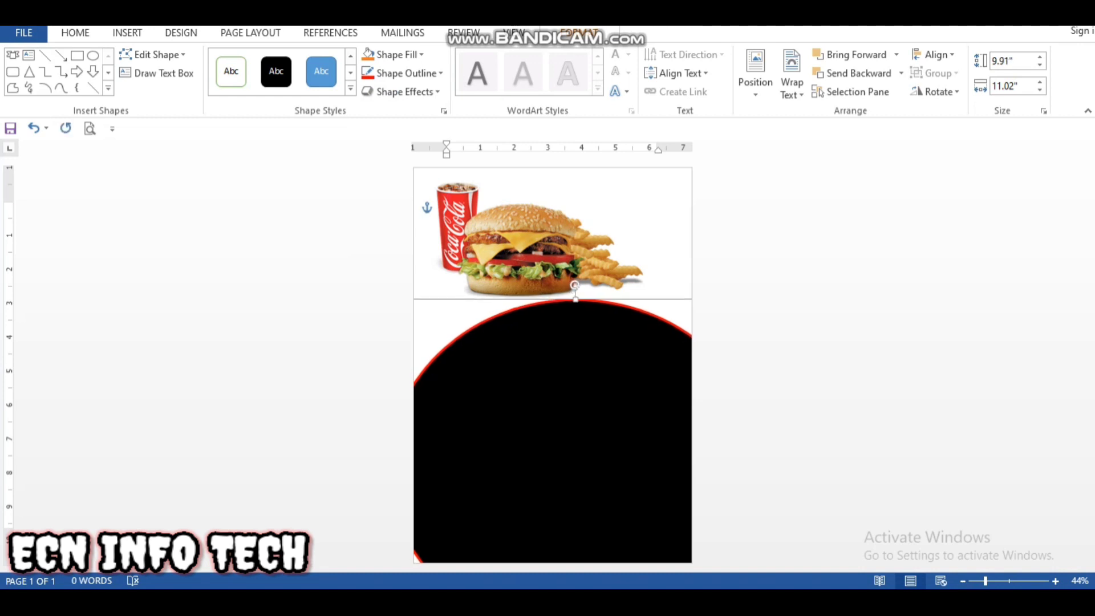
pyautogui.press('Down')
pyautogui.press('Down')
# Step: Lower the burger picture so its base tucks behind the oval's upper edge, enlarge it slightly, and centre it on the page
pyautogui.click(656, 223)
pyautogui.moveTo(528, 250); pyautogui.dragTo(527, 285)
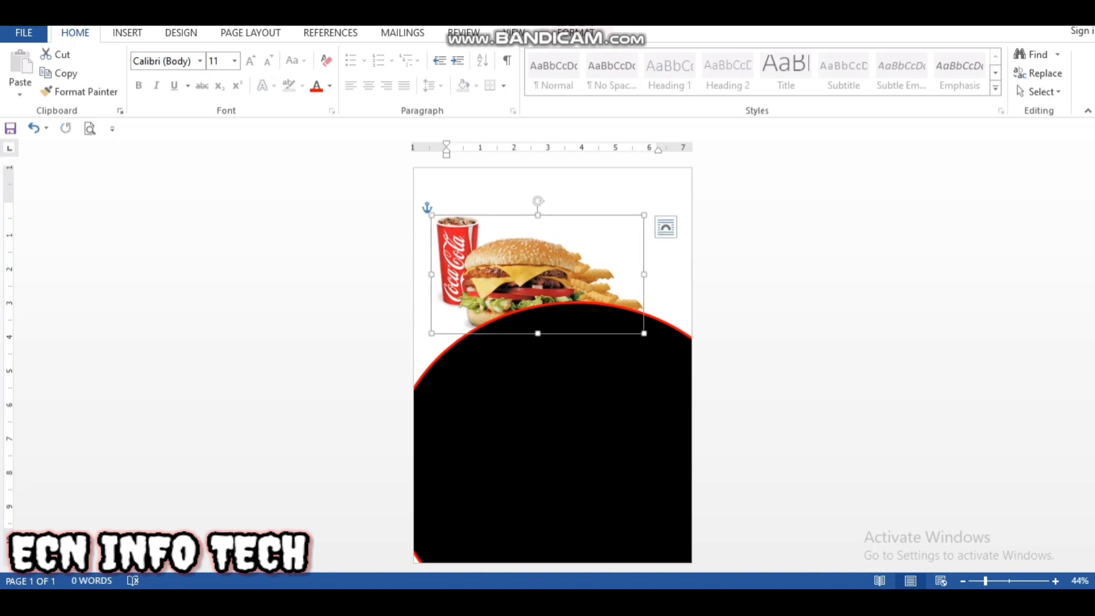
pyautogui.moveTo(537, 215); pyautogui.dragTo(538, 192)
pyautogui.moveTo(432, 263); pyautogui.dragTo(421, 263)
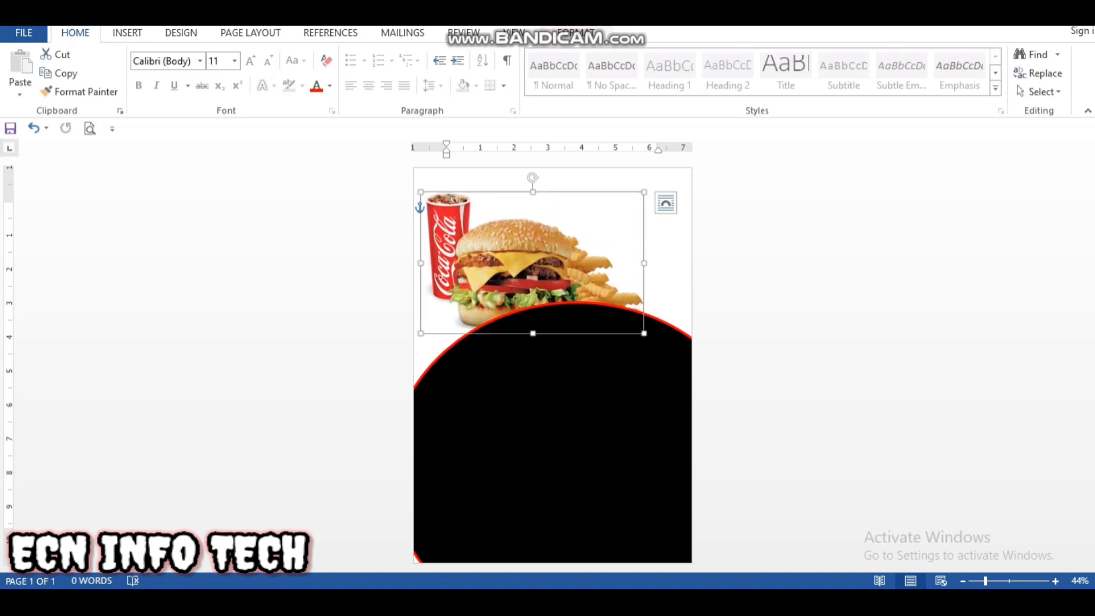
pyautogui.press('Right')
pyautogui.press('Right')
pyautogui.press('Right')
pyautogui.press('Right')
# Step: Insert a WordArt text box over the oval's upper edge and enlarge the box to about 5.43" wide and 2.07" high
pyautogui.click(559, 399)
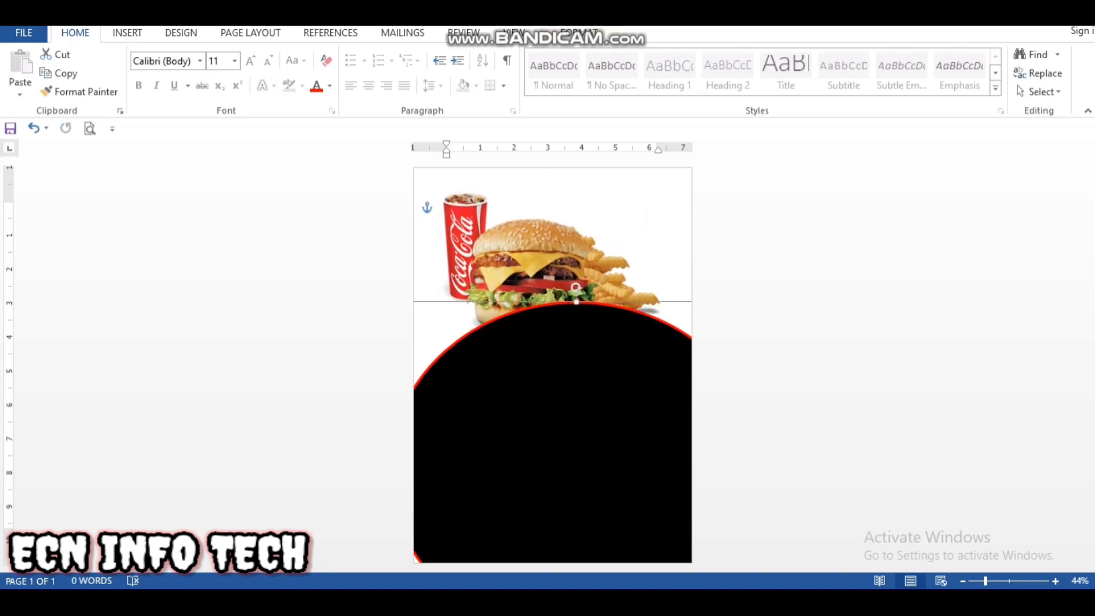
pyautogui.scroll(-2, 456, 74)
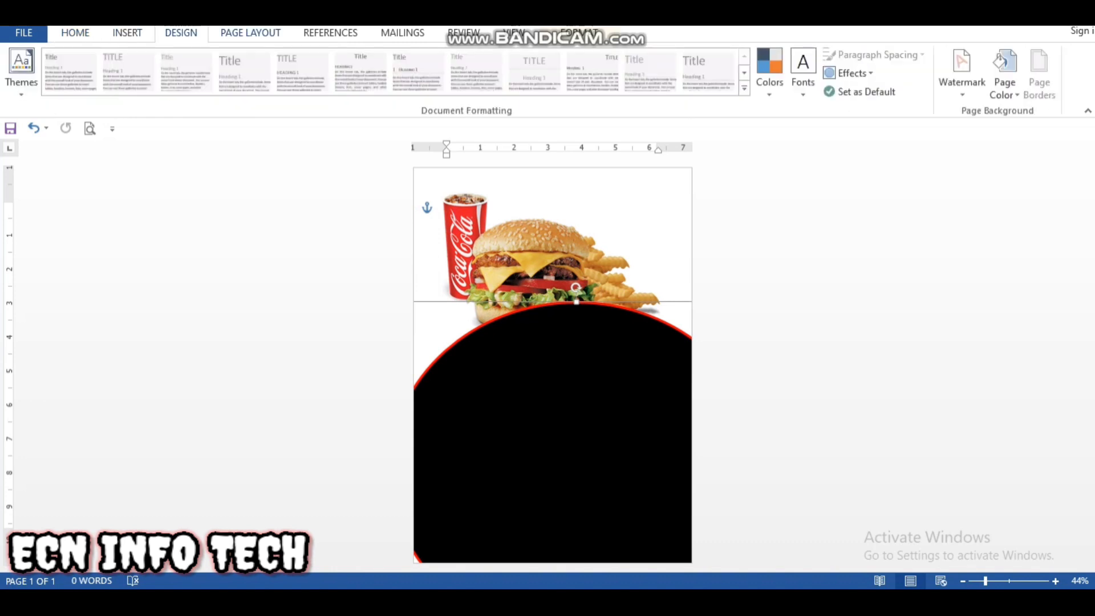
pyautogui.scroll(-1, 802, 73)
pyautogui.scroll(2, 802, 73)
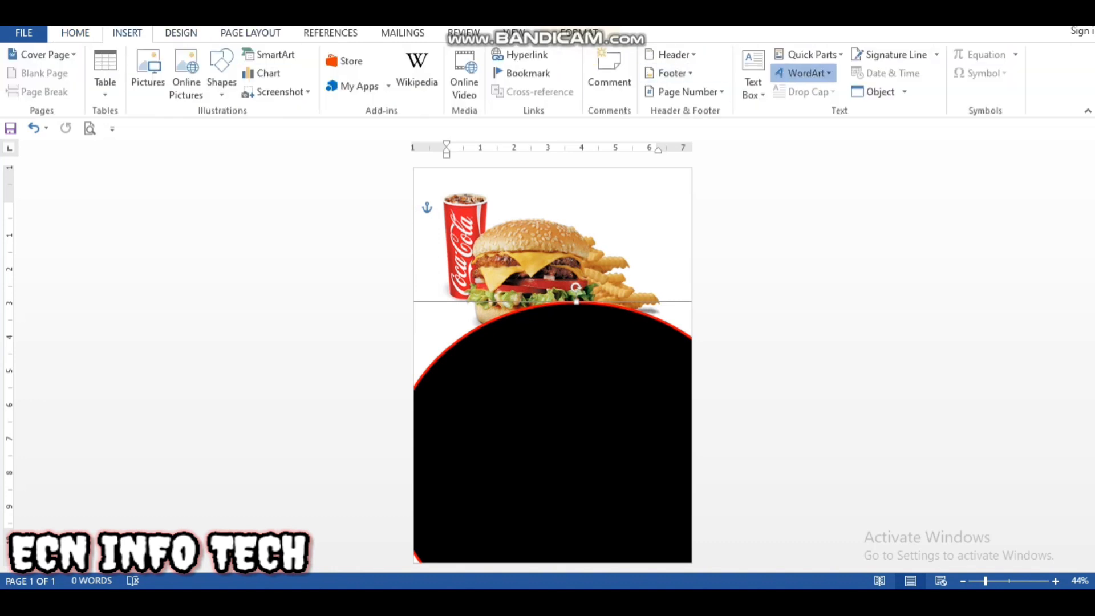
pyautogui.click(802, 73)
pyautogui.click(884, 108)
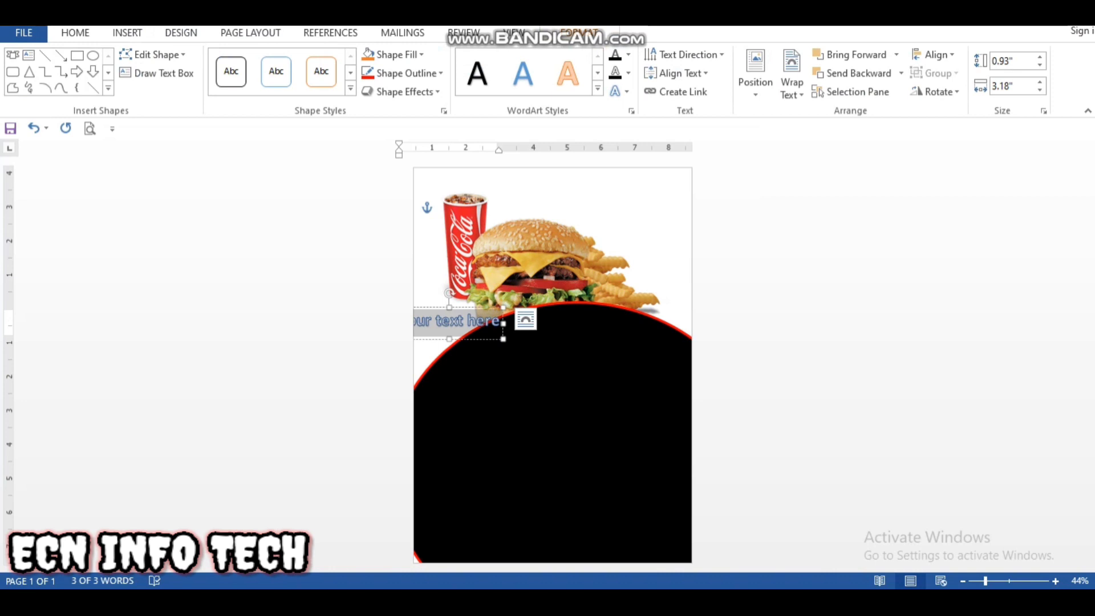
pyautogui.moveTo(503, 339); pyautogui.dragTo(579, 378)
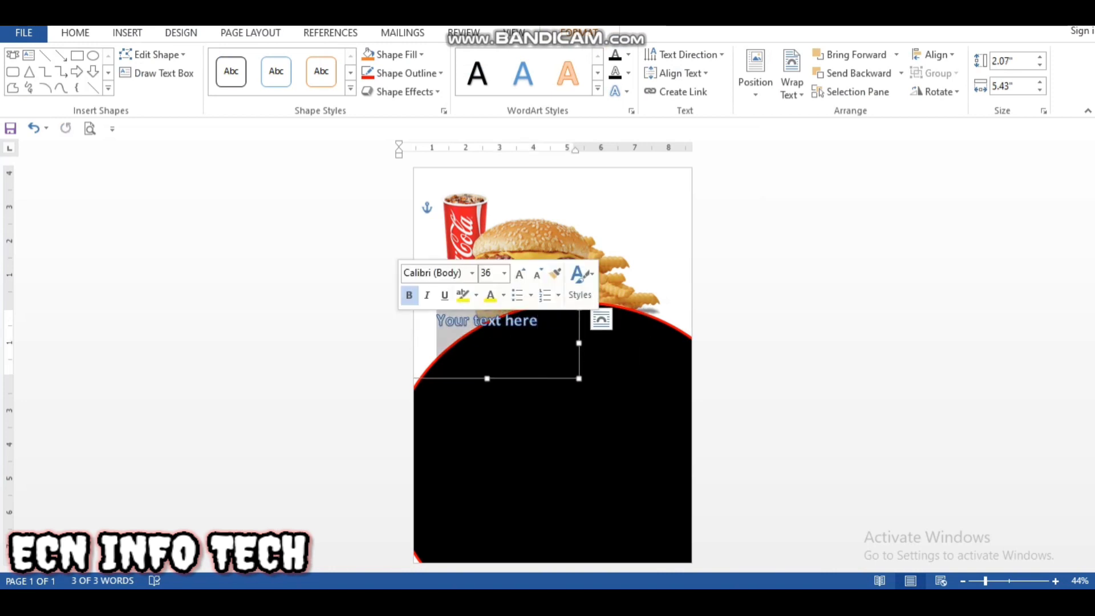
# Step: Enlarge the WordArt placeholder text and resize its box to about 6.67" wide and 1.71" high
pyautogui.hotkey('ctrl', ']')
pyautogui.hotkey('ctrl', ']')
pyautogui.hotkey('ctrl', ']')
pyautogui.hotkey('ctrl', ']')
pyautogui.hotkey('ctrl', ']')
pyautogui.hotkey('ctrl', ']')
pyautogui.hotkey('ctrl', ']')
pyautogui.hotkey('ctrl', ']')
pyautogui.hotkey('ctrl', ']')
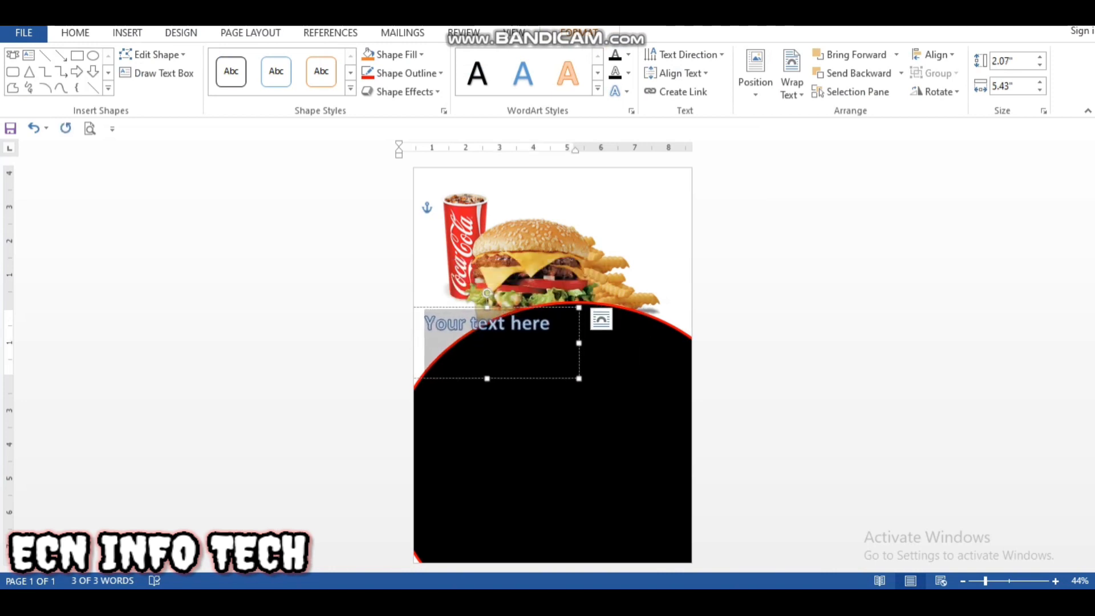
pyautogui.hotkey('ctrl', ']')
pyautogui.hotkey('ctrl', ']')
pyautogui.hotkey('ctrl', ']')
pyautogui.hotkey('ctrl', ']')
pyautogui.hotkey('ctrl', ']')
pyautogui.hotkey('ctrl', ']')
pyautogui.hotkey('ctrl', ']')
pyautogui.hotkey('ctrl', ']')
pyautogui.hotkey('ctrl', ']')
pyautogui.moveTo(579, 344); pyautogui.dragTo(622, 343)
pyautogui.moveTo(508, 379); pyautogui.dragTo(508, 366)
# Step: Increase the WordArt text size to 63 pt and replace the placeholder text with "FAST FOOD"
pyautogui.click(584, 326)
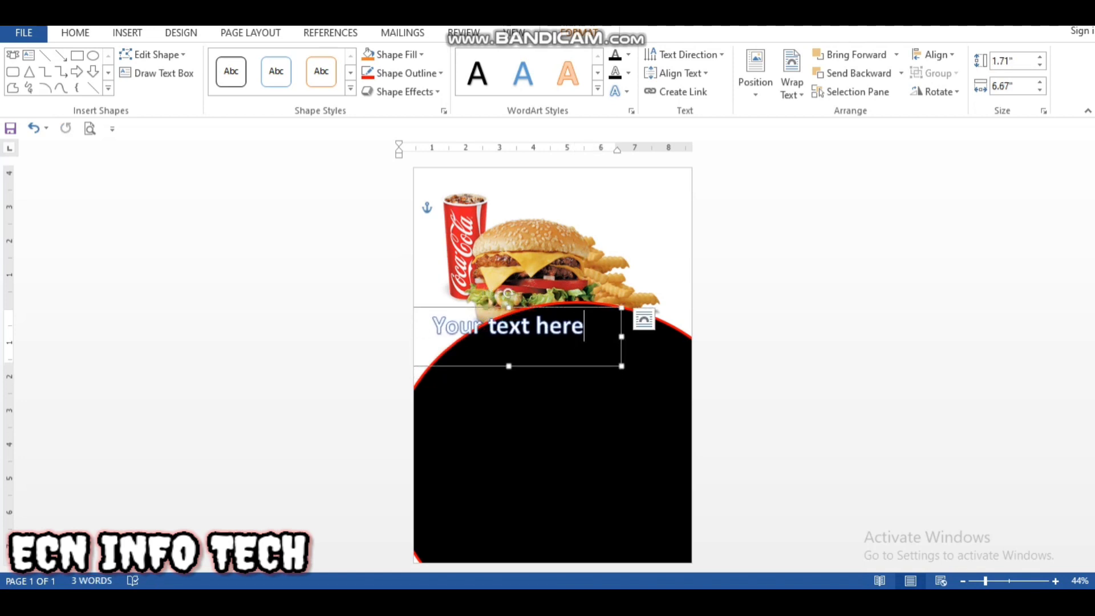
pyautogui.click(643, 319)
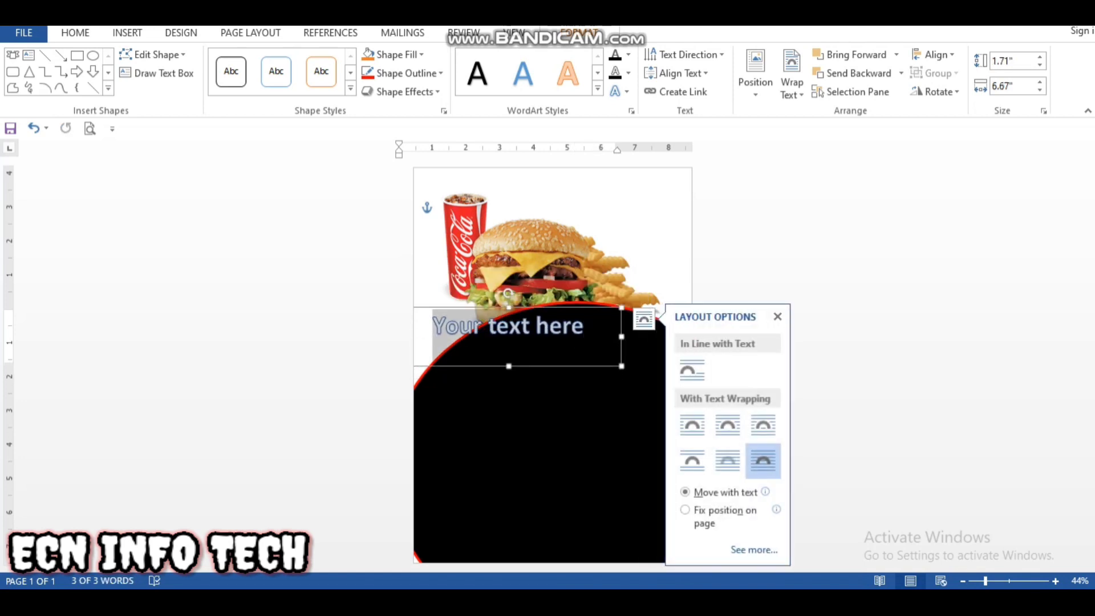
pyautogui.hotkey('ctrl', 'a')
pyautogui.click(778, 317)
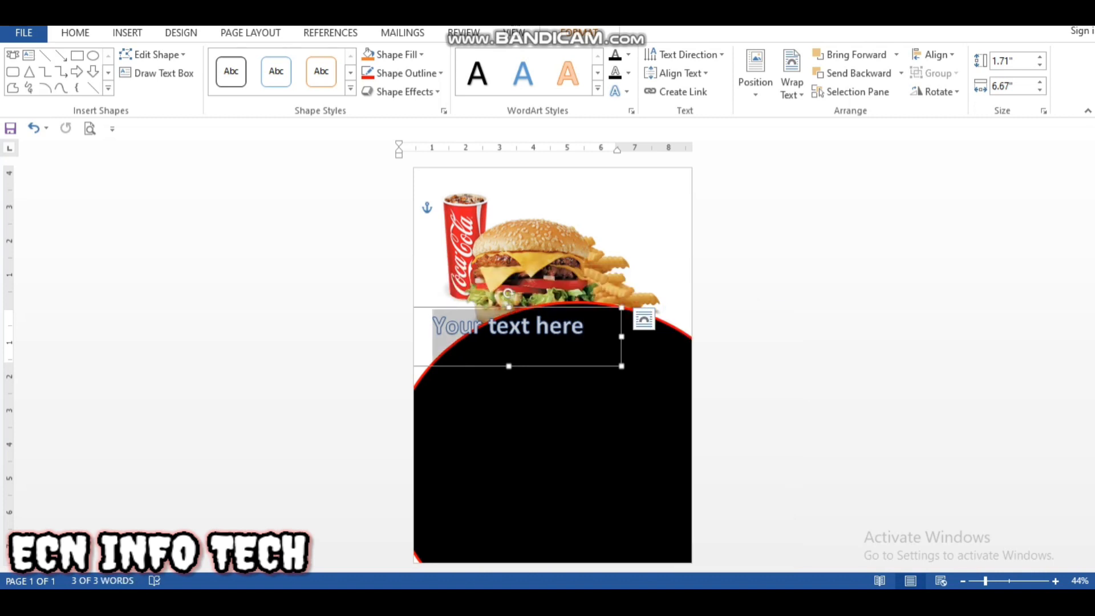
pyautogui.hotkey('ctrl', ']')
pyautogui.hotkey('ctrl', ']')
pyautogui.hotkey('ctrl', ']')
pyautogui.hotkey('ctrl', ']')
pyautogui.hotkey('ctrl', ']')
pyautogui.hotkey('ctrl', ']')
pyautogui.hotkey('ctrl', ']')
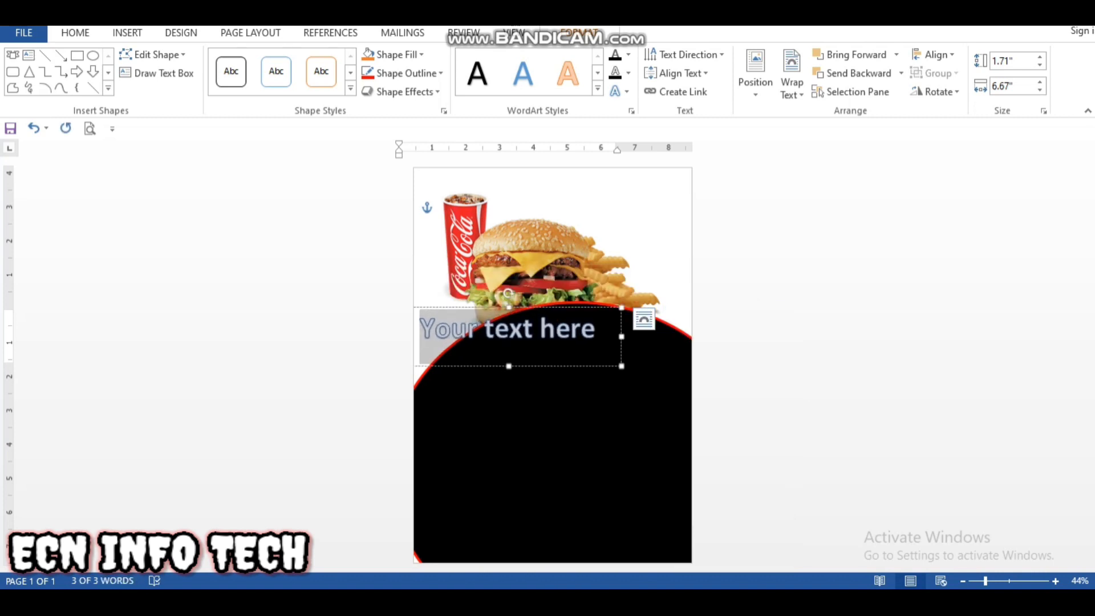
pyautogui.write('FAST FOO')
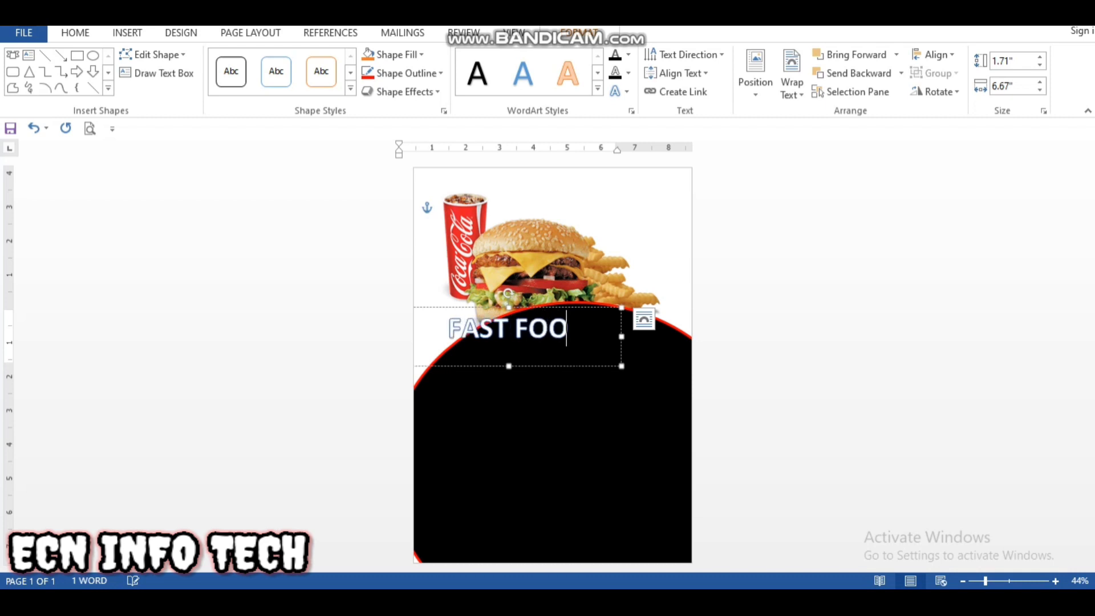
pyautogui.write('D')
# Step: Change the font of the "FAST FOOD" heading to Algerian
pyautogui.hotkey('ctrl', 'a')
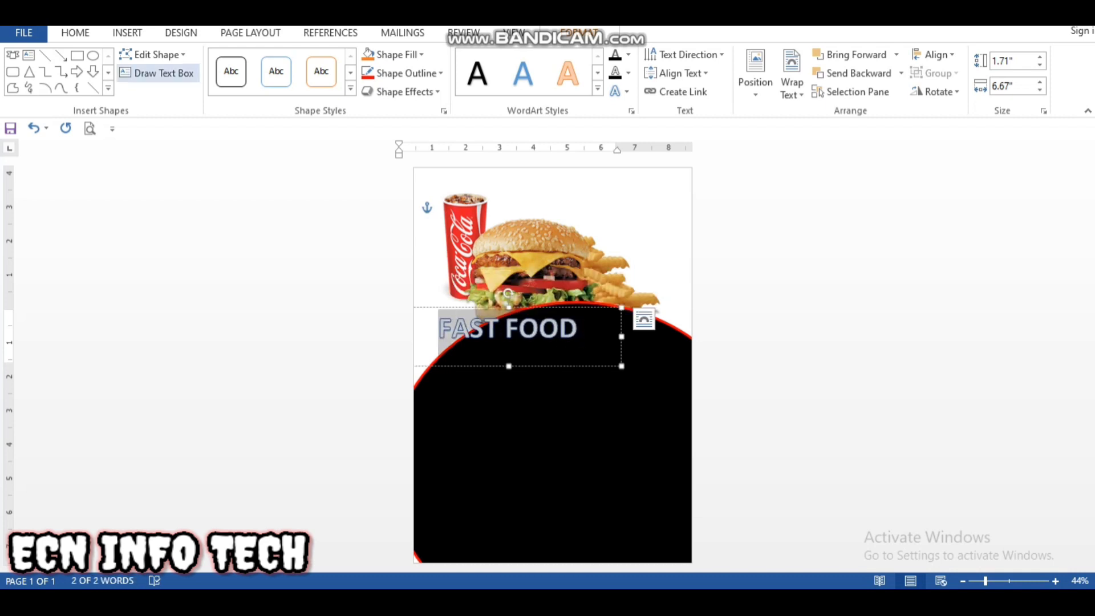
pyautogui.click(127, 33)
pyautogui.click(75, 34)
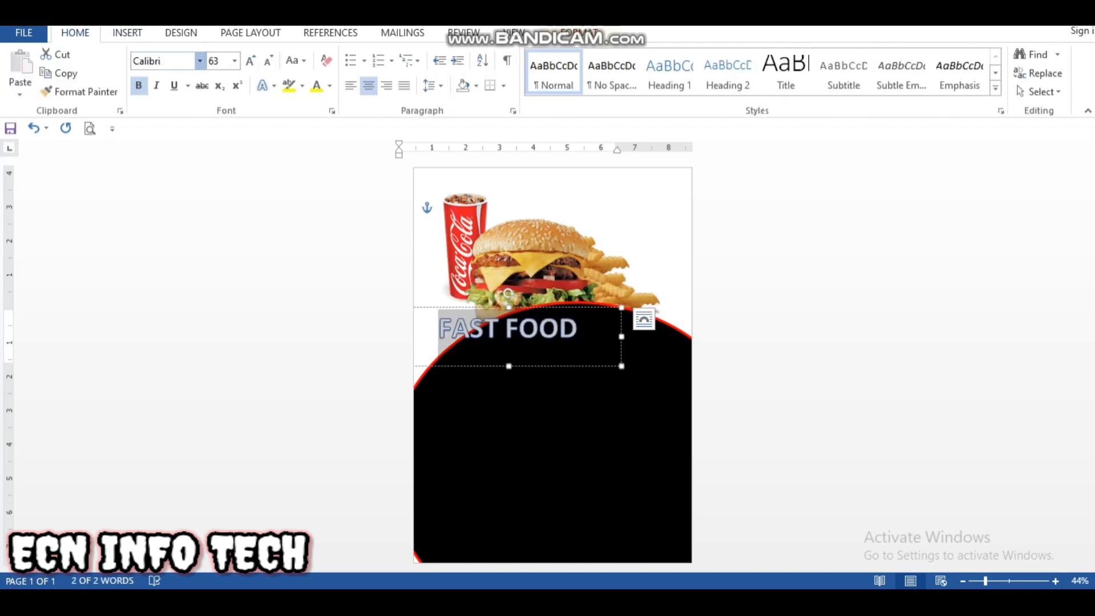
pyautogui.click(199, 60)
pyautogui.scroll(-5, 240, 342)
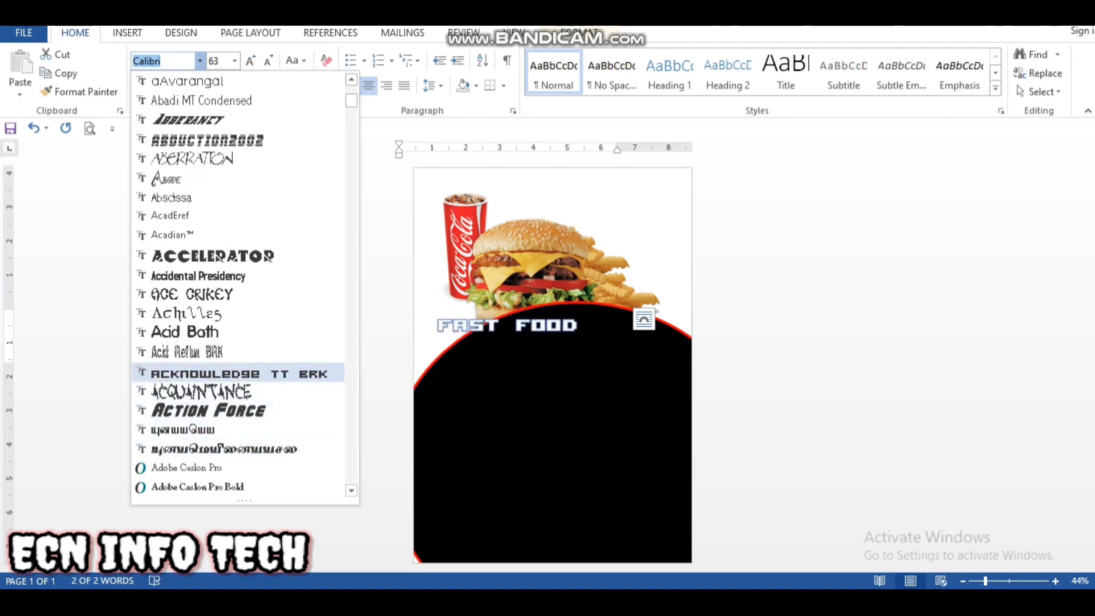
pyautogui.scroll(-2, 240, 343)
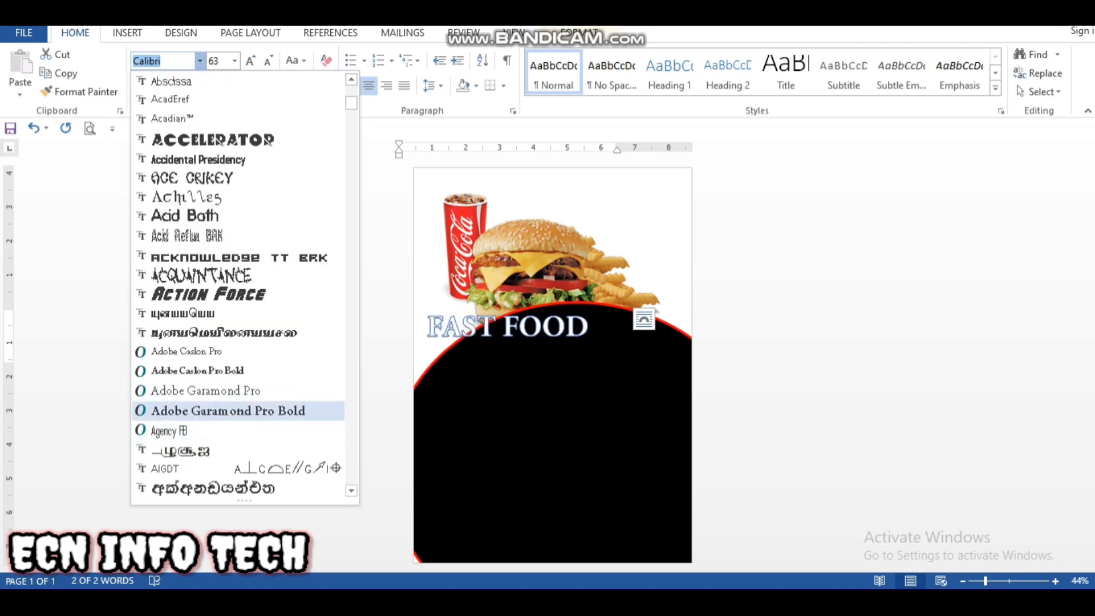
pyautogui.scroll(-2, 240, 342)
pyautogui.click(182, 428)
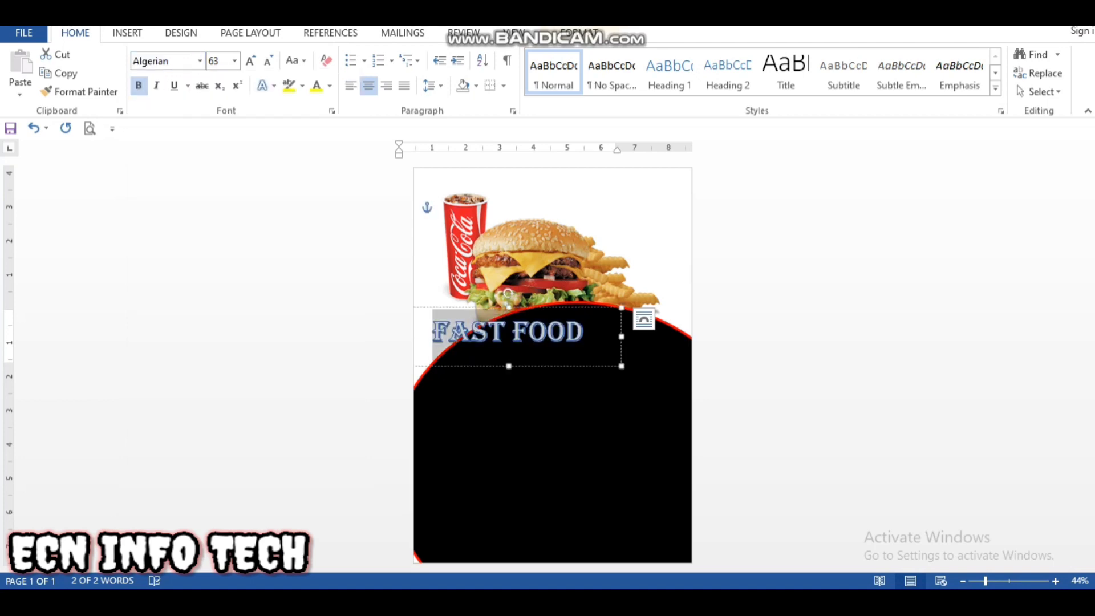
# Step: Tighten the "FAST FOOD" box around its text, centre it at the top of the oval, and enlarge the text one size
pyautogui.moveTo(479, 307); pyautogui.dragTo(521, 307)
pyautogui.moveTo(664, 336); pyautogui.dragTo(618, 336)
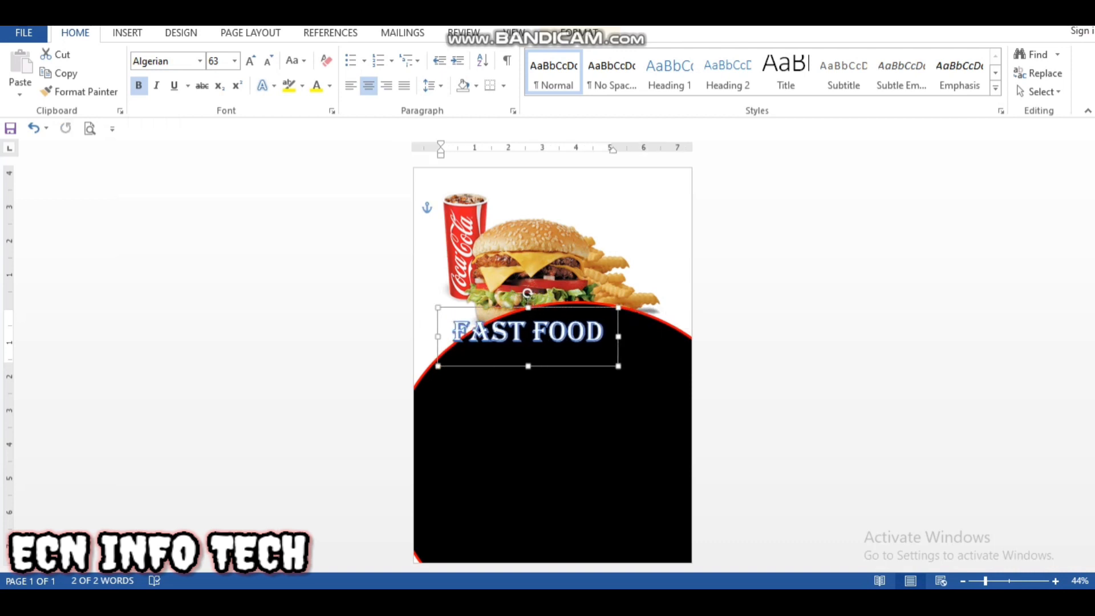
pyautogui.moveTo(528, 366); pyautogui.dragTo(528, 354)
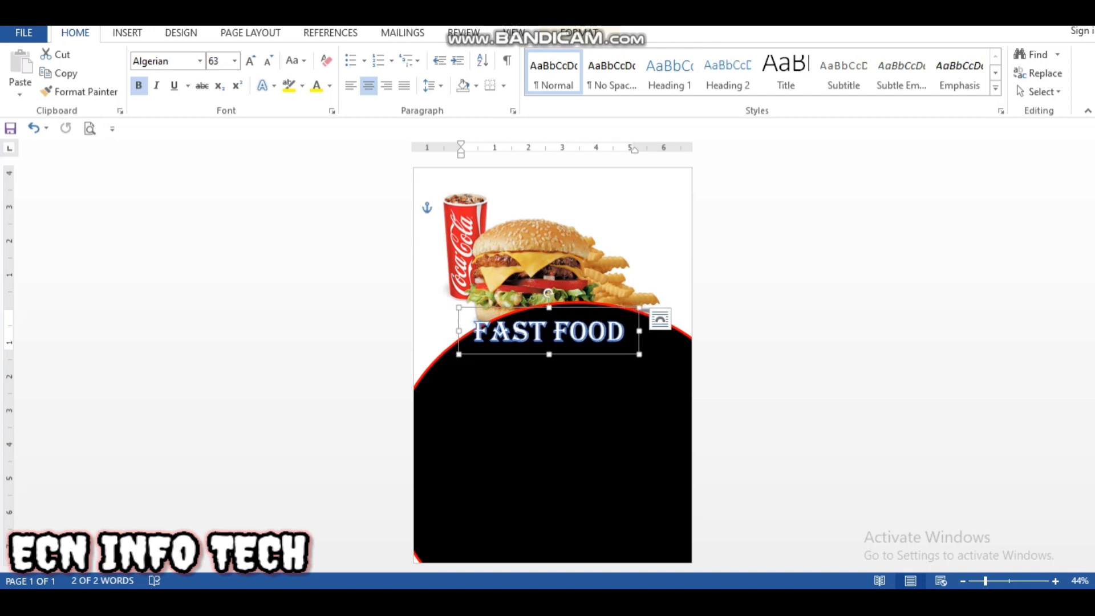
pyautogui.moveTo(627, 332); pyautogui.dragTo(475, 332)
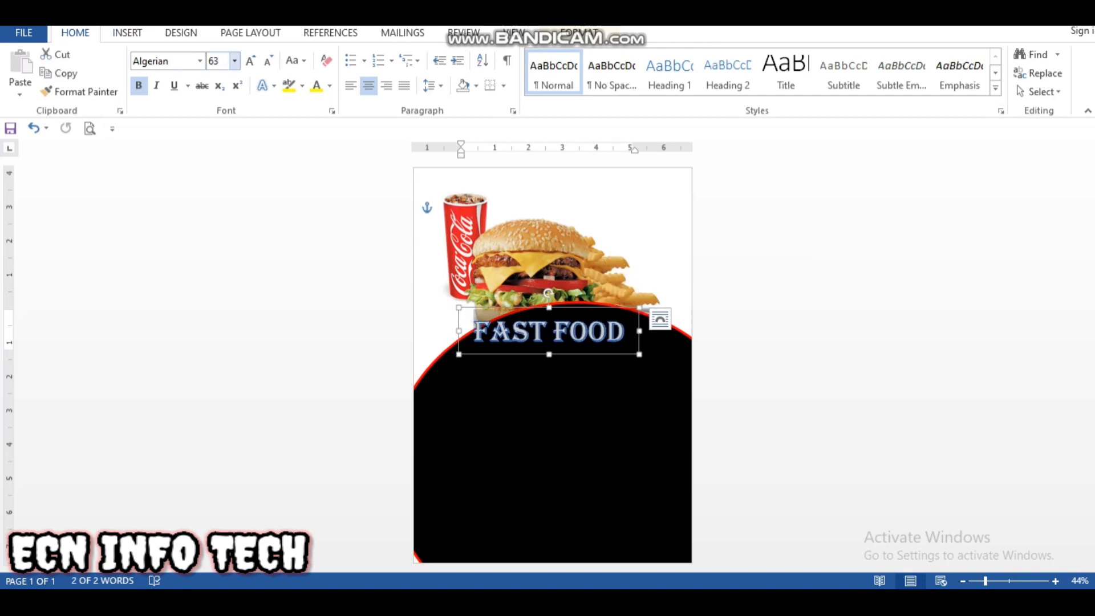
pyautogui.click(250, 61)
# Step: Draw a Down Ribbon banner about 5.1" wide and 0.95" high below "FAST FOOD", widening its centre band and lowering the band's top edge
pyautogui.click(516, 399)
pyautogui.click(127, 33)
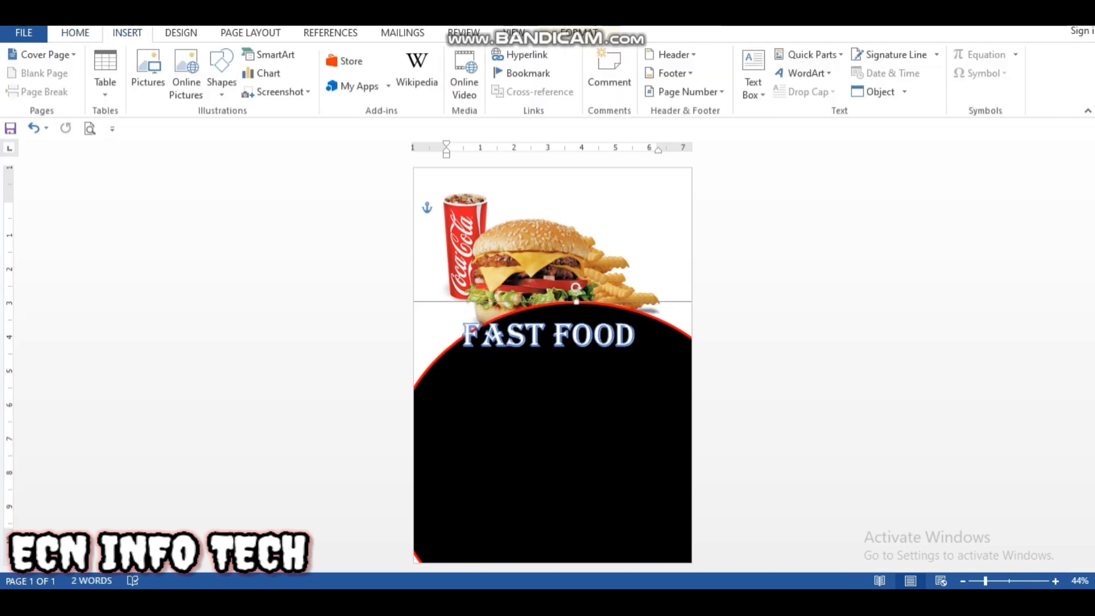
pyautogui.click(222, 62)
pyautogui.click(231, 517)
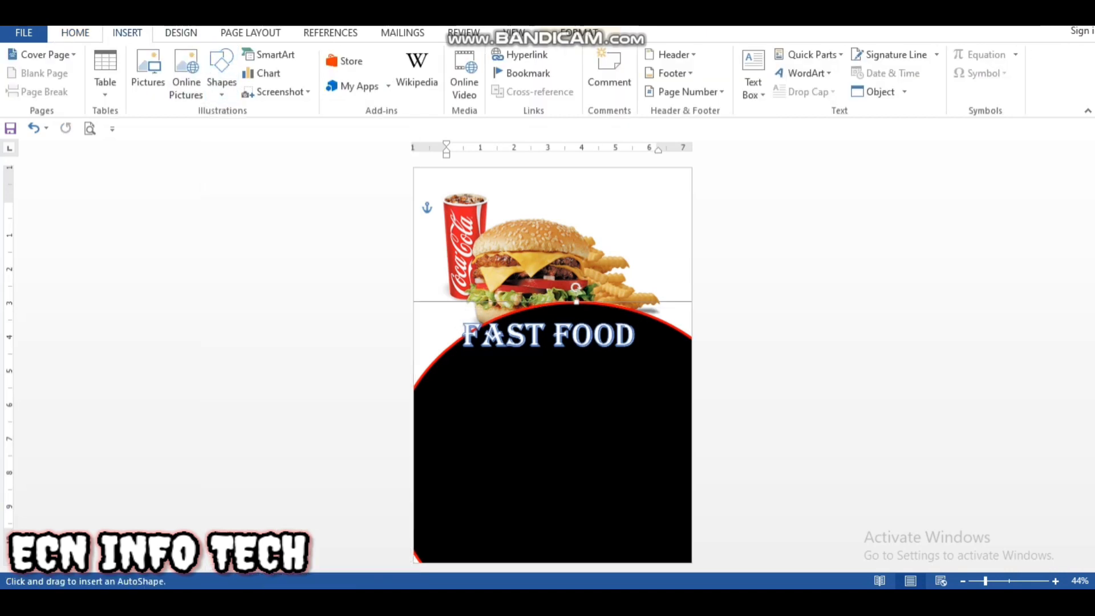
pyautogui.moveTo(470, 353); pyautogui.dragTo(644, 386)
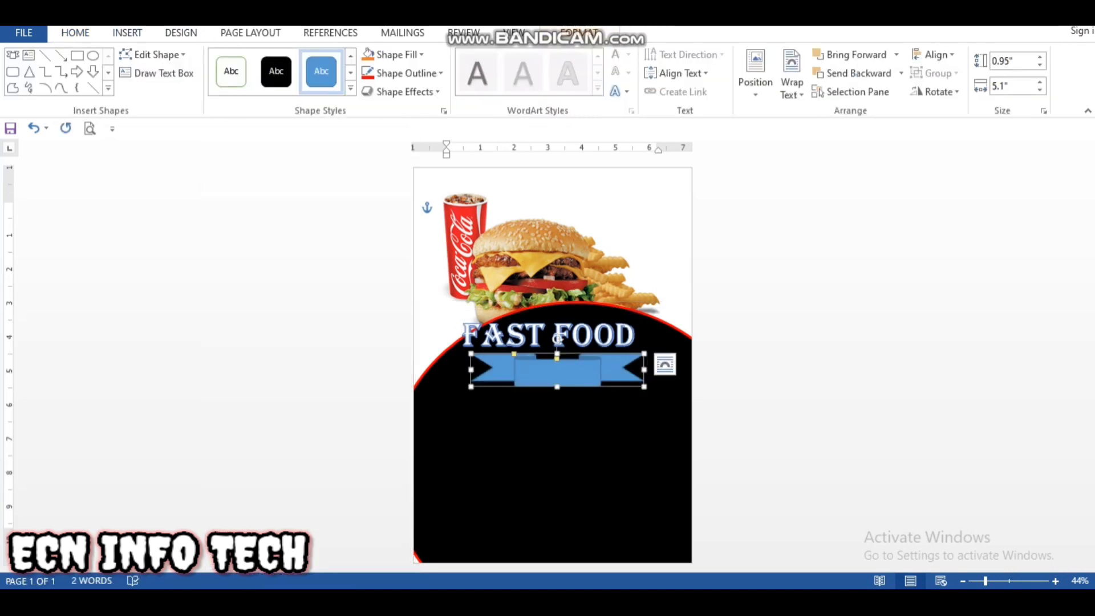
pyautogui.moveTo(514, 355); pyautogui.dragTo(556, 365)
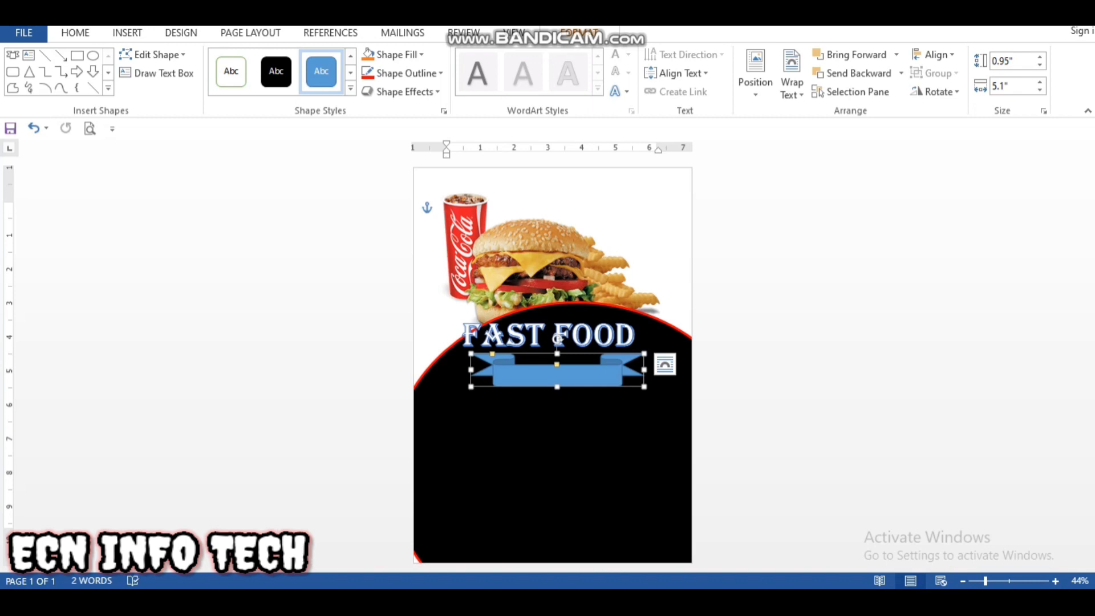
# Step: Widen the ribbon banner to about 5.69" and shift it sideways to sit centred below "FAST FOOD"
pyautogui.moveTo(471, 369); pyautogui.dragTo(451, 369)
pyautogui.moveTo(648, 370); pyautogui.dragTo(640, 370)
pyautogui.click(605, 375)
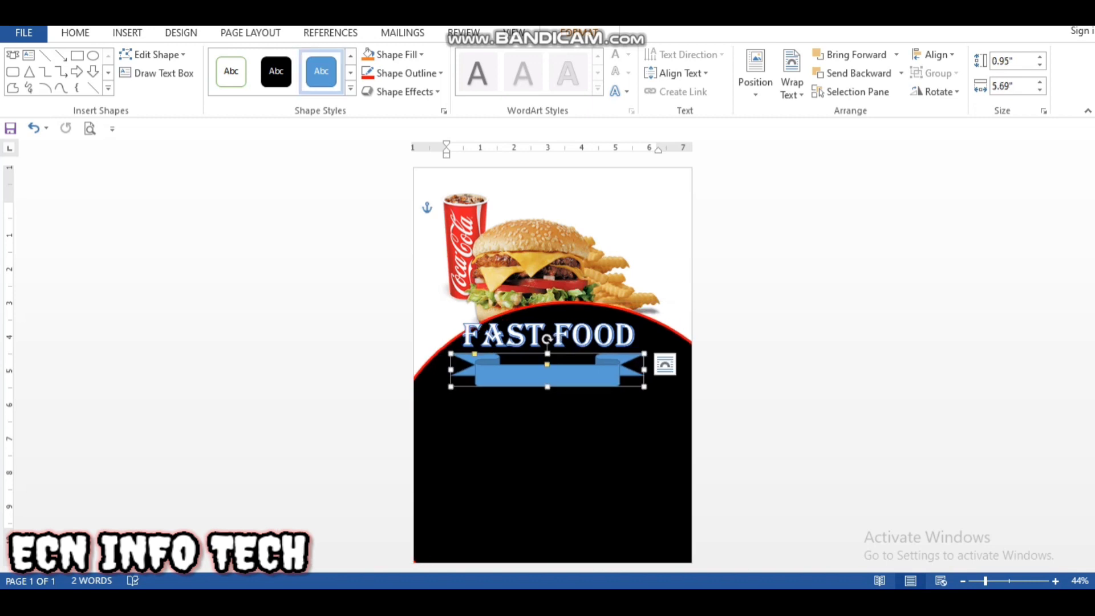
pyautogui.moveTo(547, 339); pyautogui.dragTo(556, 339)
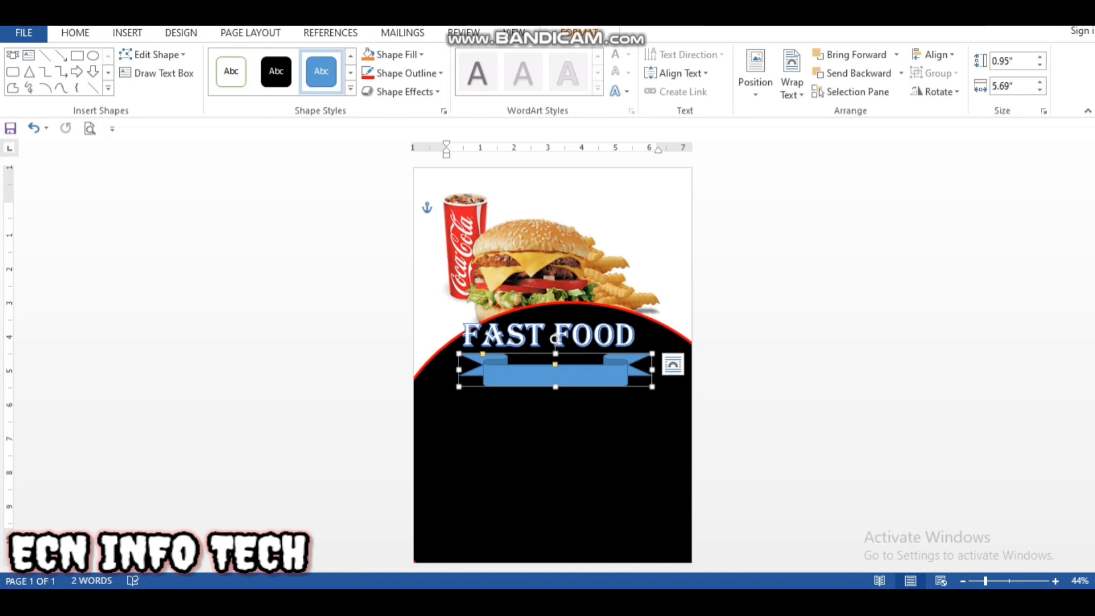
# Step: Add the text "ENJOY DELICIOUS FOOD" inside the ribbon banner at 26 pt
pyautogui.rightClick(581, 378)
pyautogui.click(622, 165)
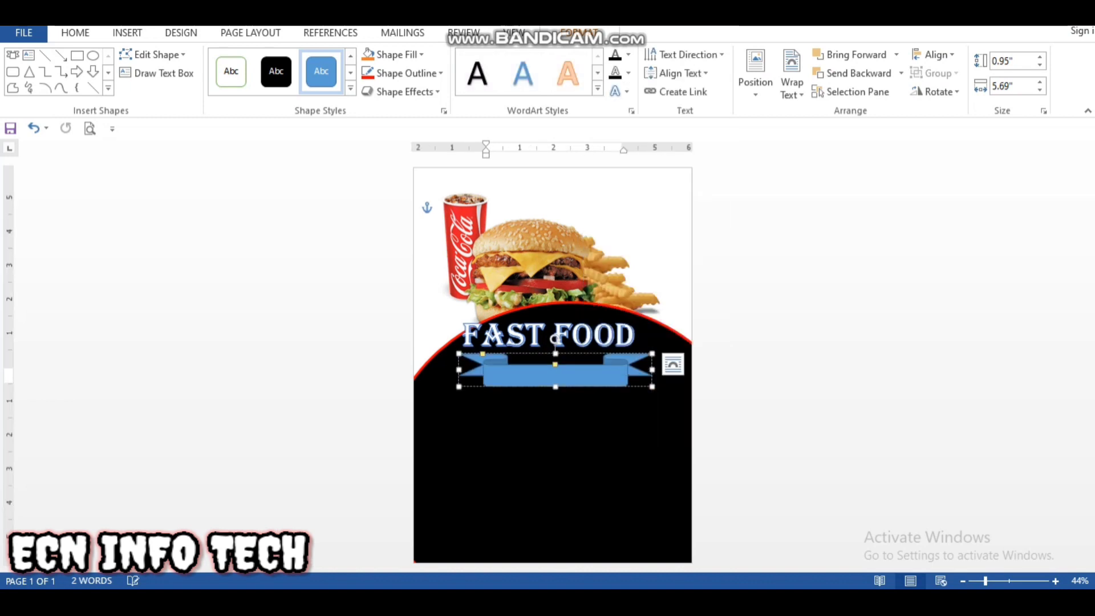
pyautogui.click(75, 33)
pyautogui.click(251, 61)
pyautogui.click(250, 60)
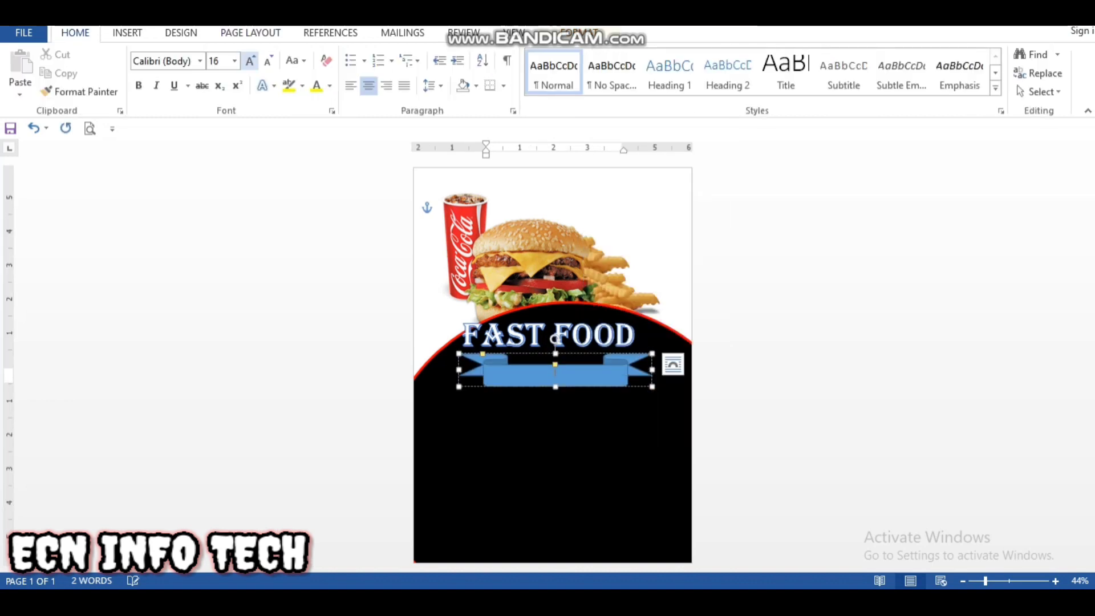
pyautogui.click(250, 61)
pyautogui.click(251, 60)
pyautogui.click(250, 60)
pyautogui.click(250, 61)
pyautogui.click(251, 61)
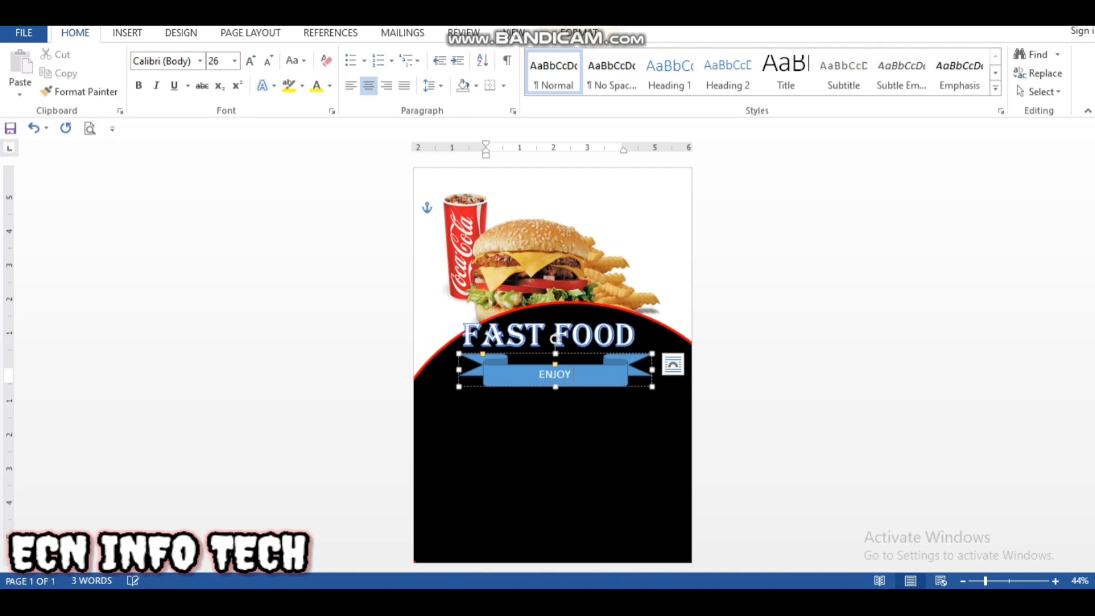
pyautogui.write('DELICIOUS')
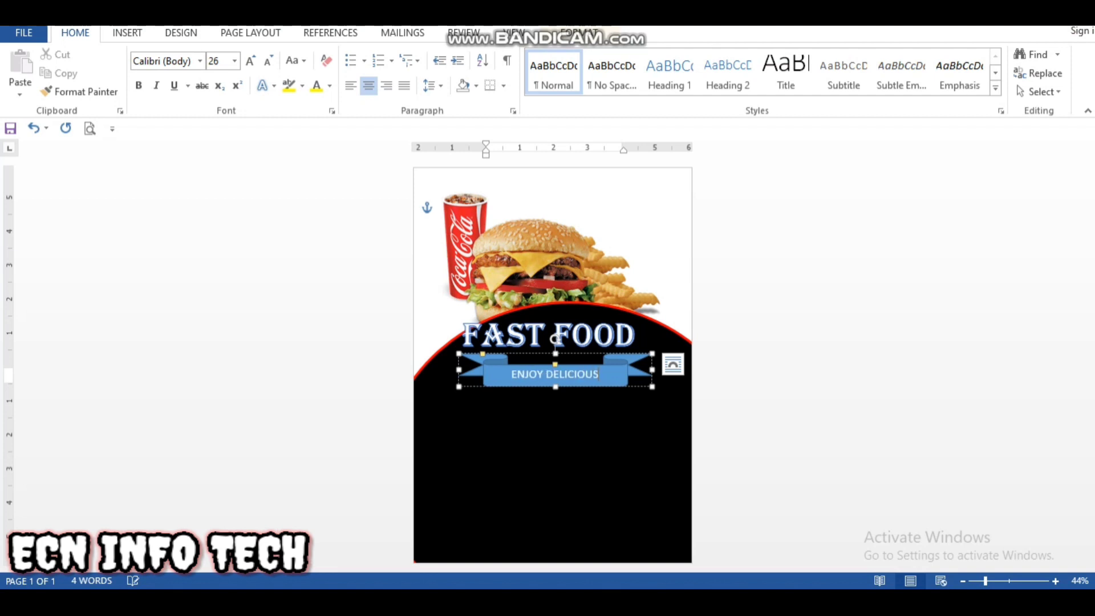
pyautogui.write(' FOOD')
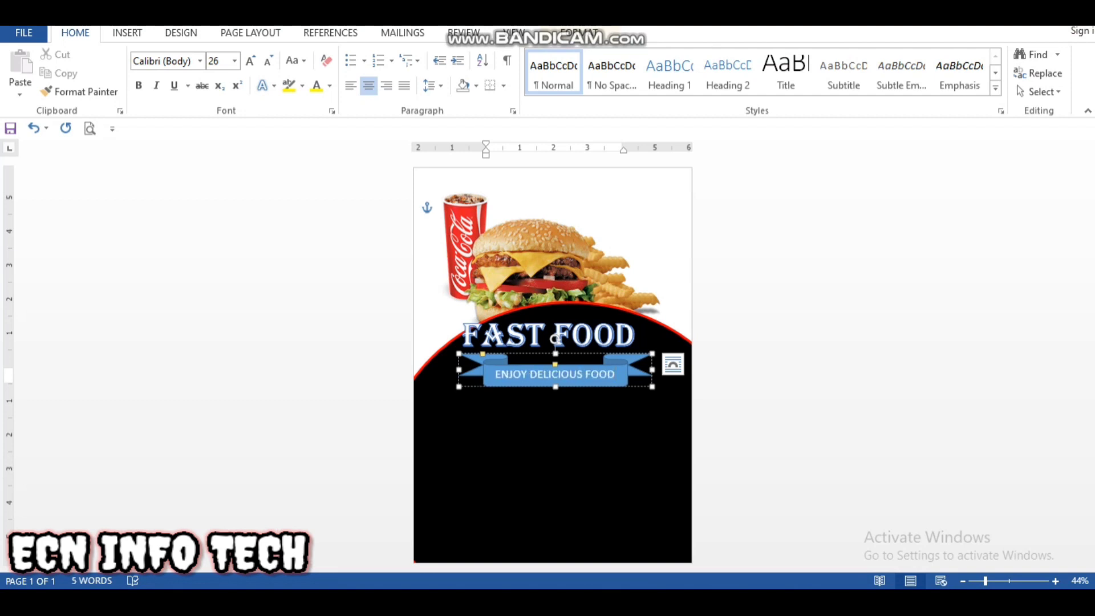
# Step: Make the banner text "ENJOY DELICIOUS FOOD" black and bold
pyautogui.hotkey('ctrl', 'shift', 'Left')
pyautogui.hotkey('ctrl', 'shift', 'Left')
pyautogui.hotkey('ctrl', 'shift', 'Left')
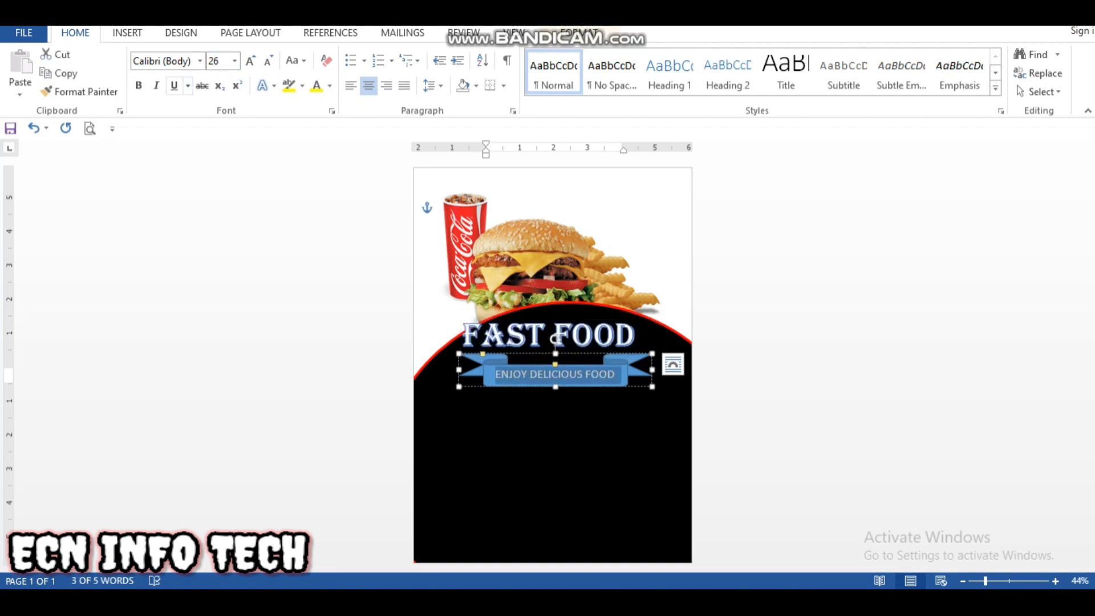
pyautogui.click(330, 86)
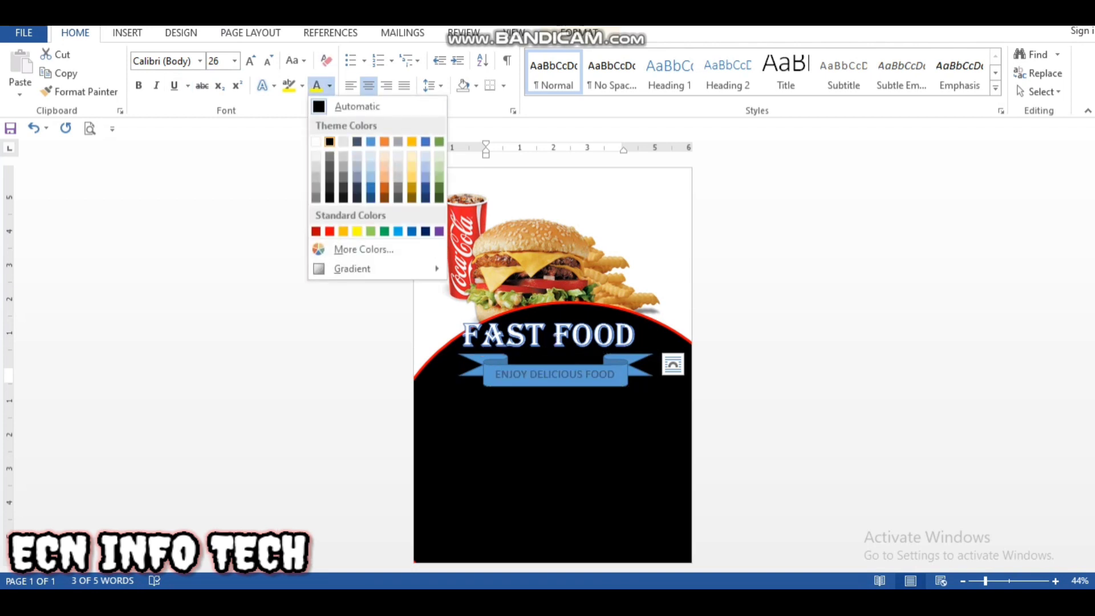
pyautogui.click(336, 103)
pyautogui.click(138, 85)
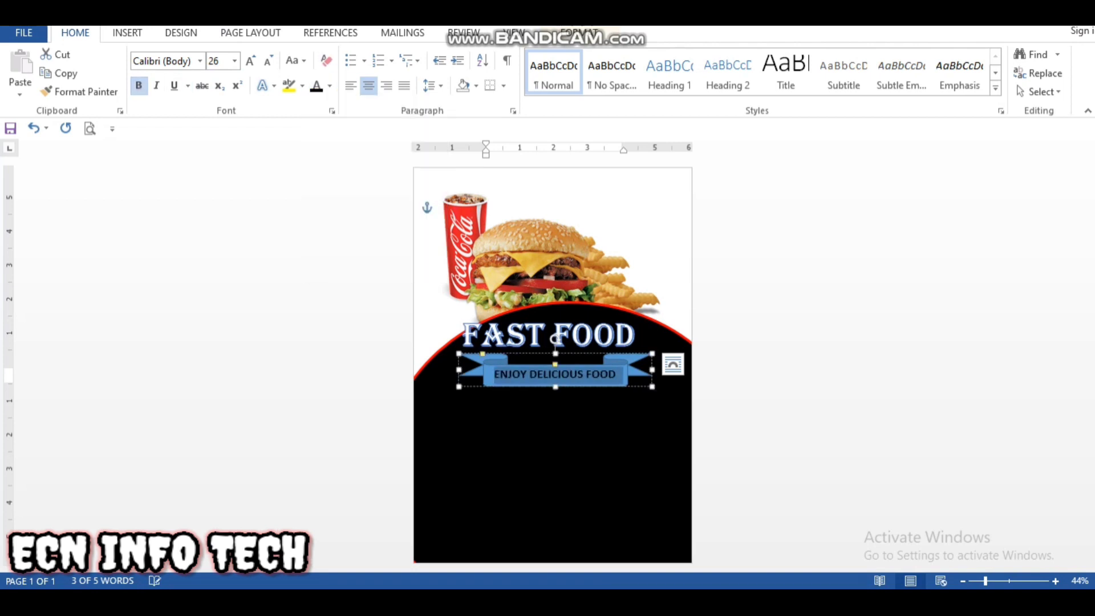
# Step: Apply the "Subtle Effect - Gold, Accent 4" style to the banner and give it a red 4½ pt outline
pyautogui.click(577, 33)
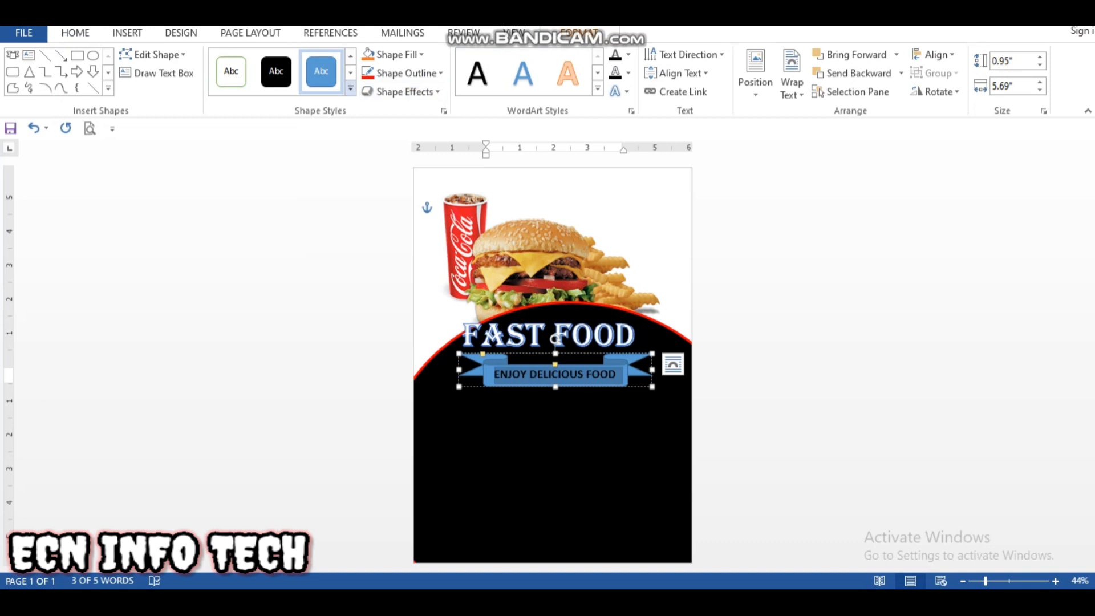
pyautogui.click(350, 88)
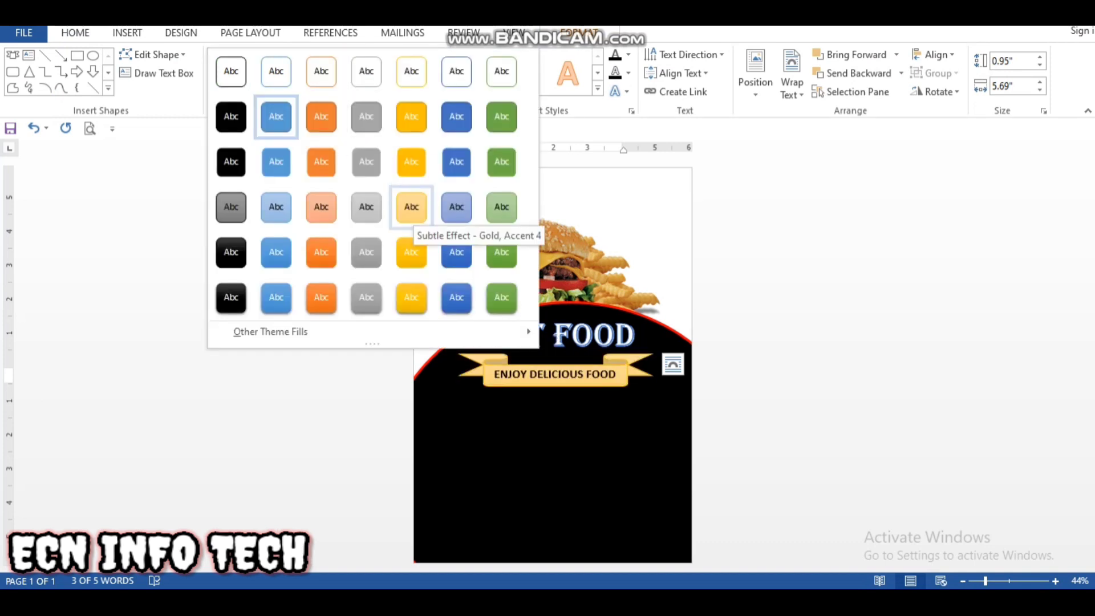
pyautogui.click(411, 206)
pyautogui.click(406, 73)
pyautogui.click(381, 198)
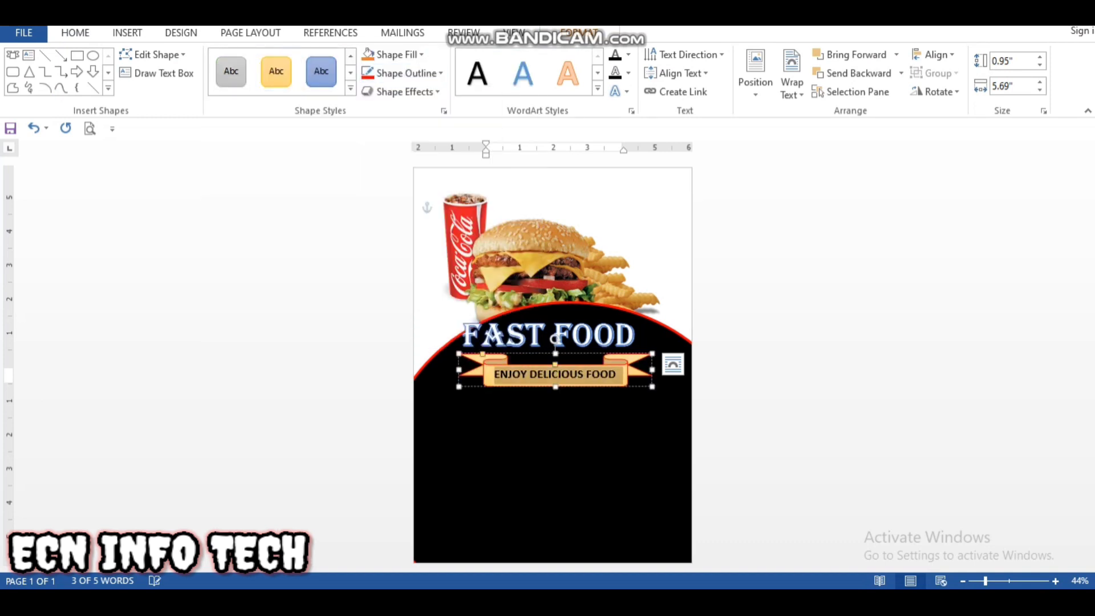
pyautogui.click(406, 73)
pyautogui.moveTo(399, 255)
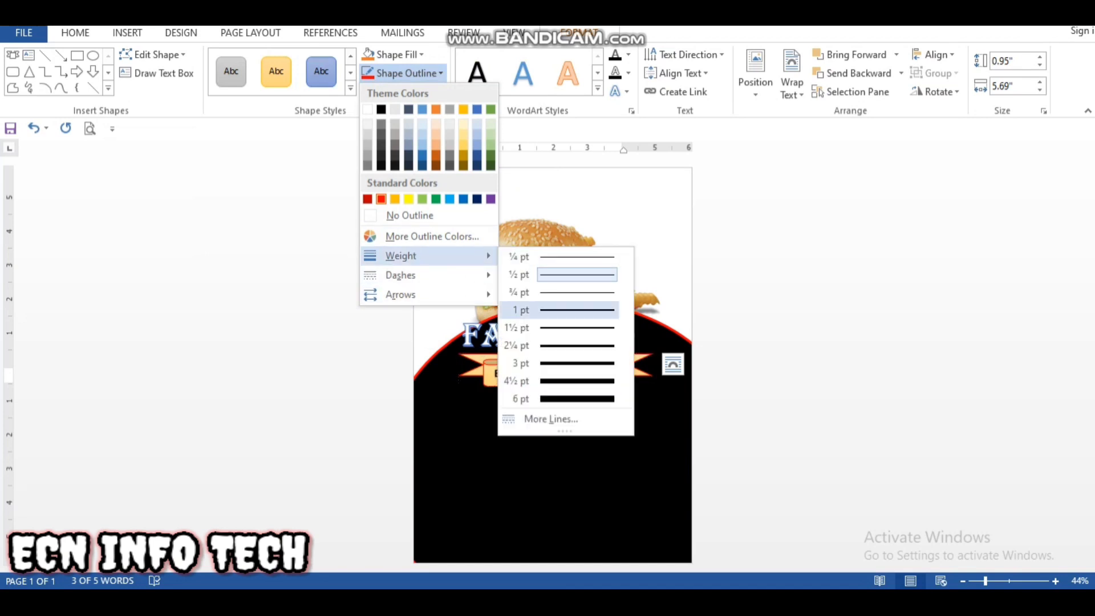
pyautogui.click(574, 378)
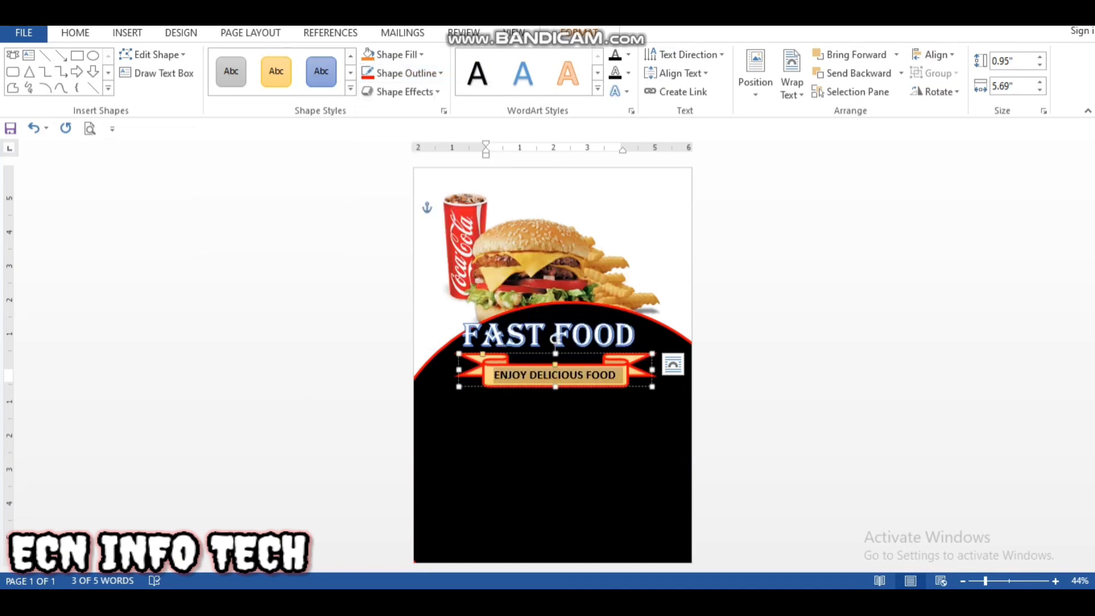
# Step: Move the burger picture slightly towards the page's left edge and widen the ribbon banner a little to the right
pyautogui.click(563, 438)
pyautogui.click(531, 256)
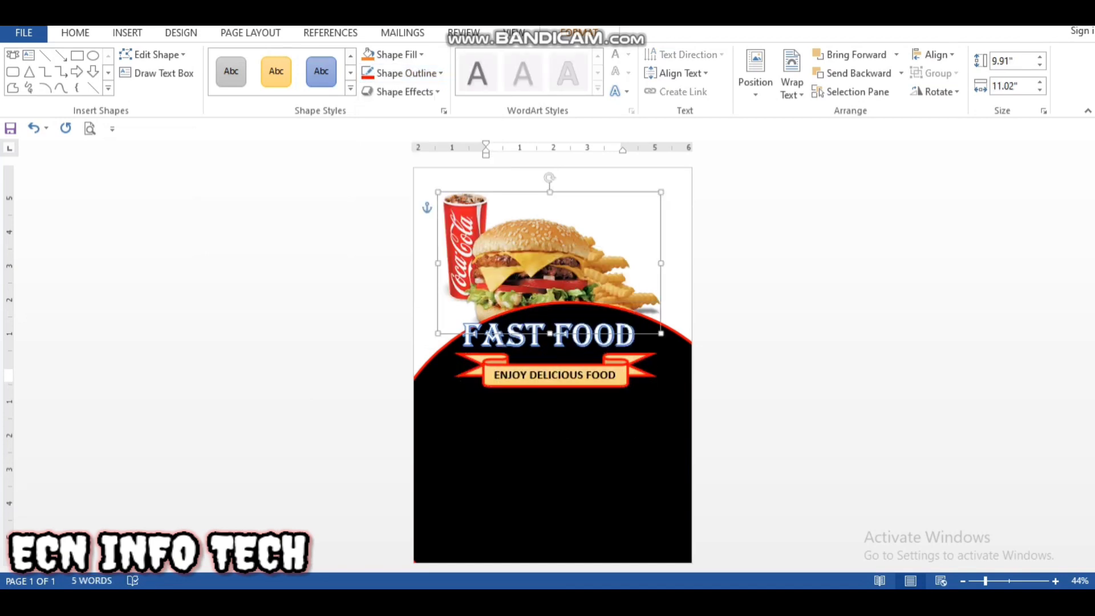
pyautogui.moveTo(531, 257); pyautogui.dragTo(516, 256)
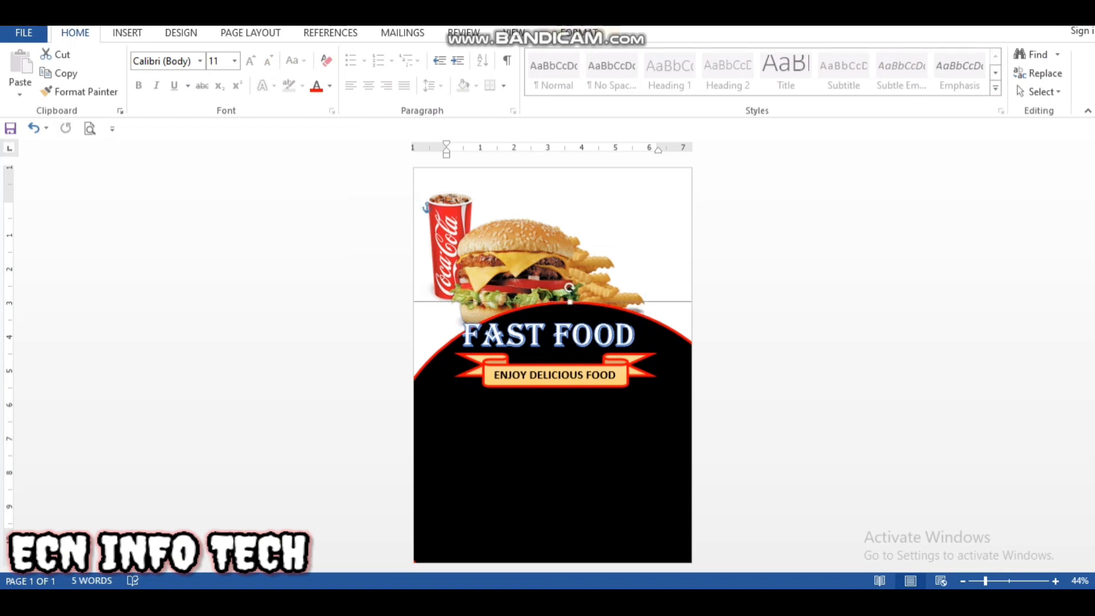
pyautogui.click(556, 341)
pyautogui.click(569, 287)
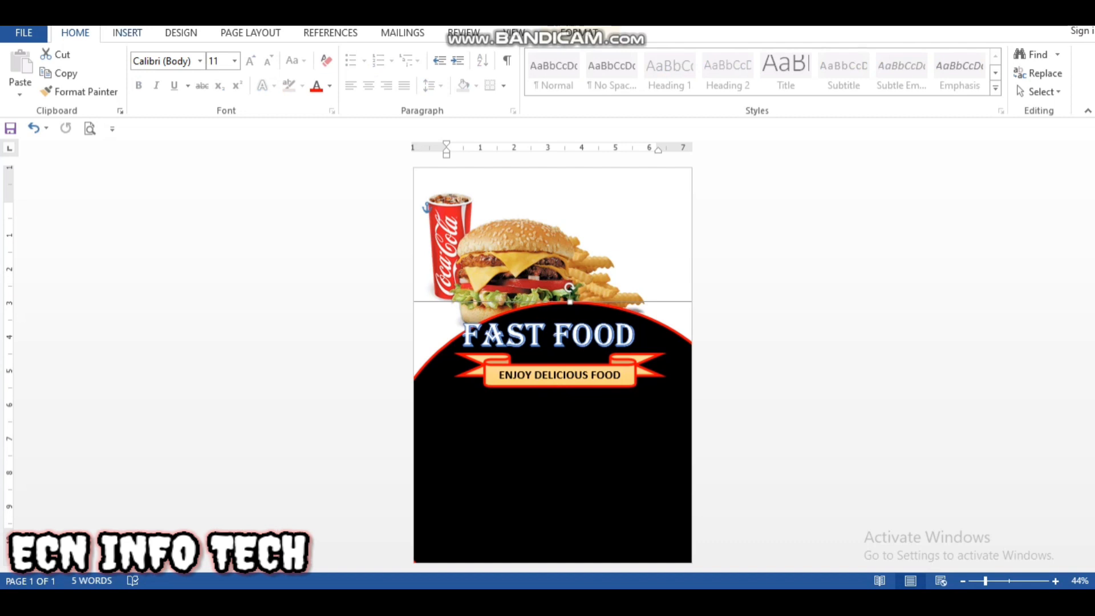
# Step: Draw a rectangle about 4.72" wide and 1.29" high just below the ribbon banner
pyautogui.click(127, 32)
pyautogui.click(222, 74)
pyautogui.click(269, 129)
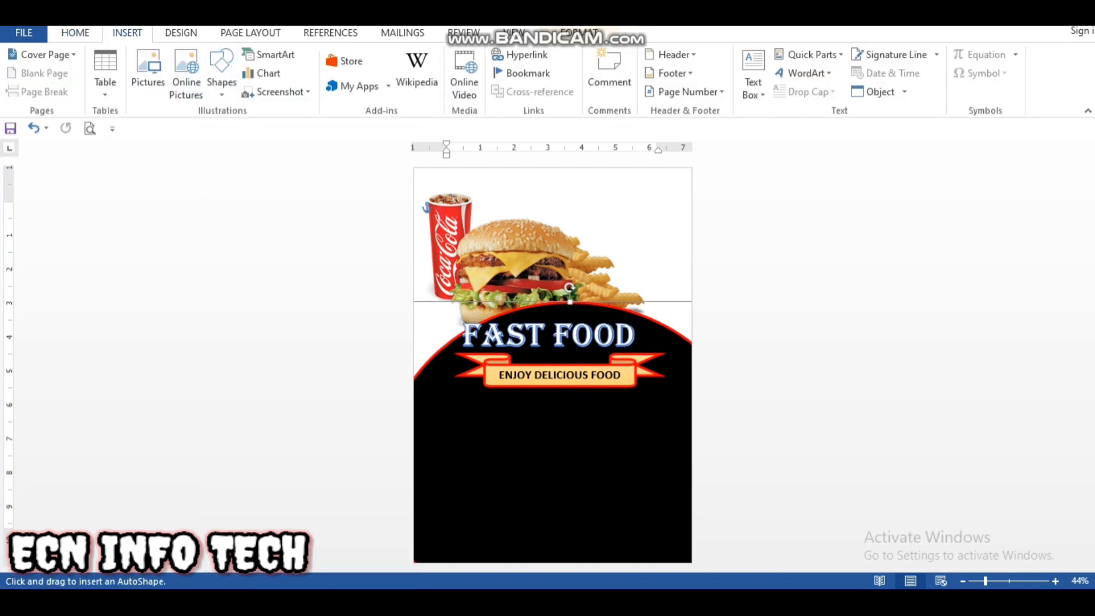
pyautogui.moveTo(486, 395); pyautogui.dragTo(645, 441)
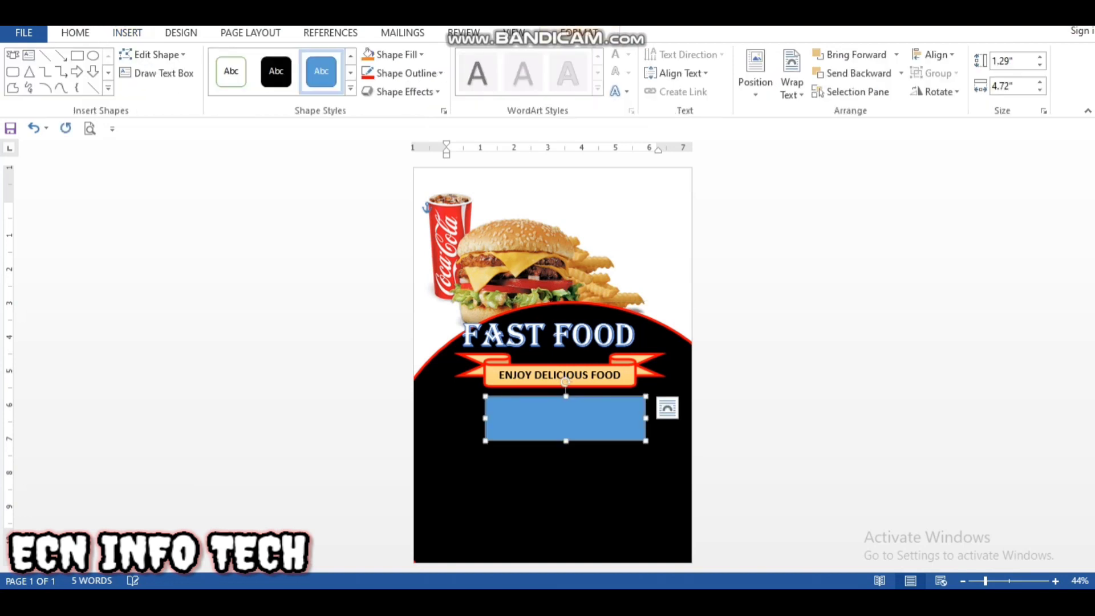
# Step: Add the text "CHOOSE THE OFFER" and, on a second line, "ON THE WEEK" to the rectangle at 26 pt
pyautogui.rightClick(593, 433)
pyautogui.click(621, 217)
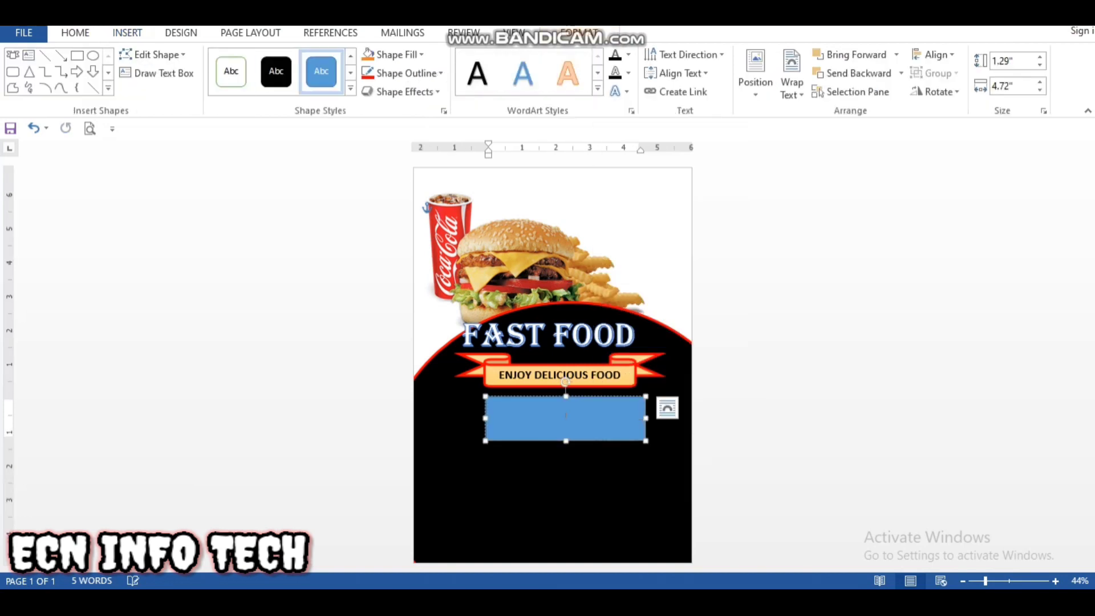
pyautogui.click(75, 32)
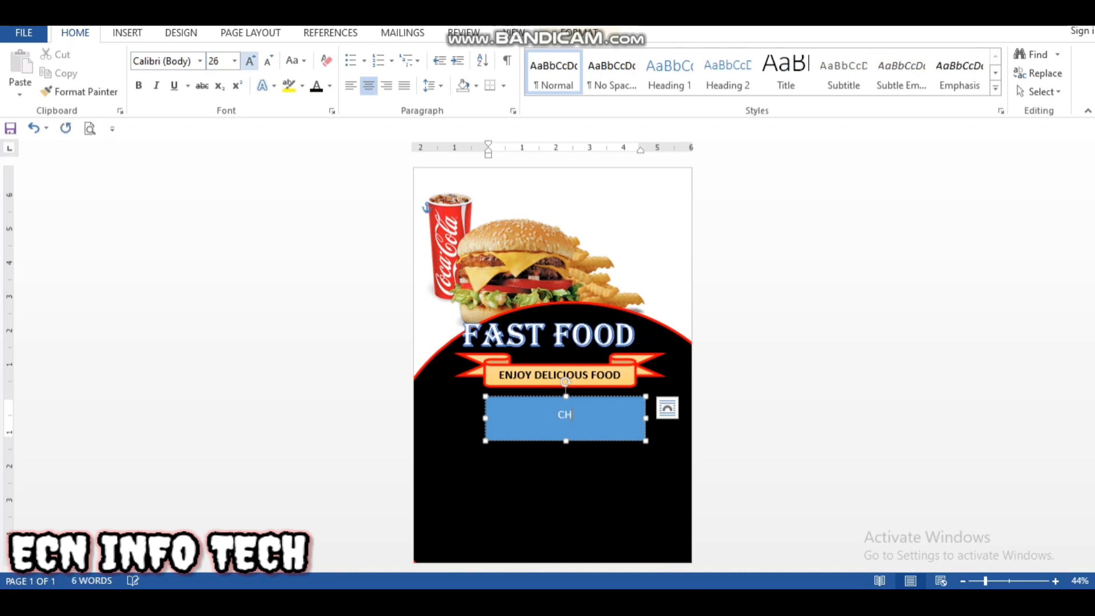
pyautogui.write('CHOOSE')
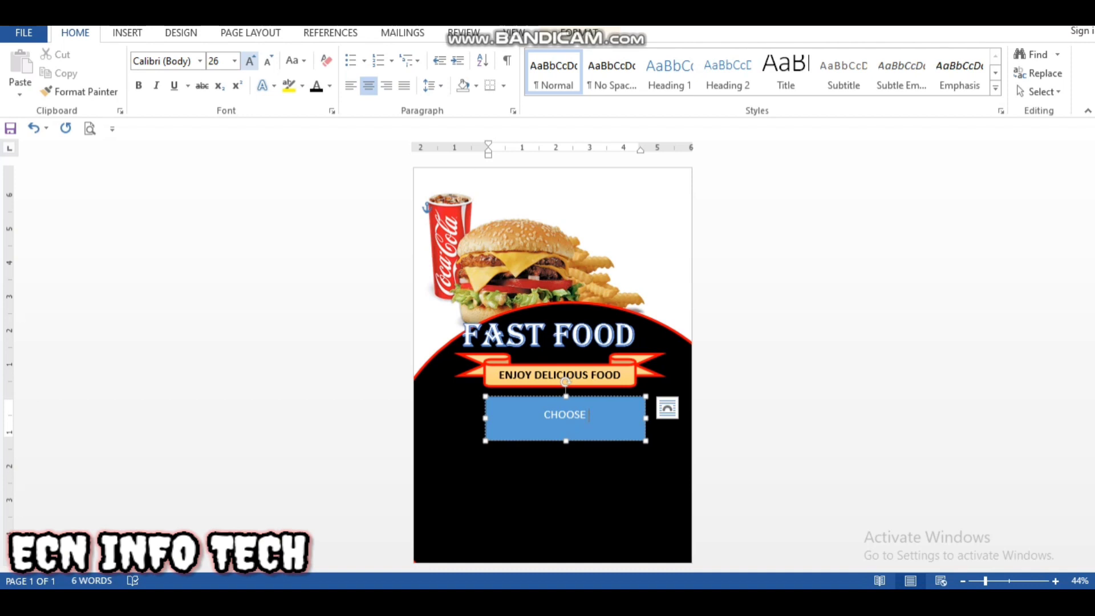
pyautogui.write(' THE OFFER')
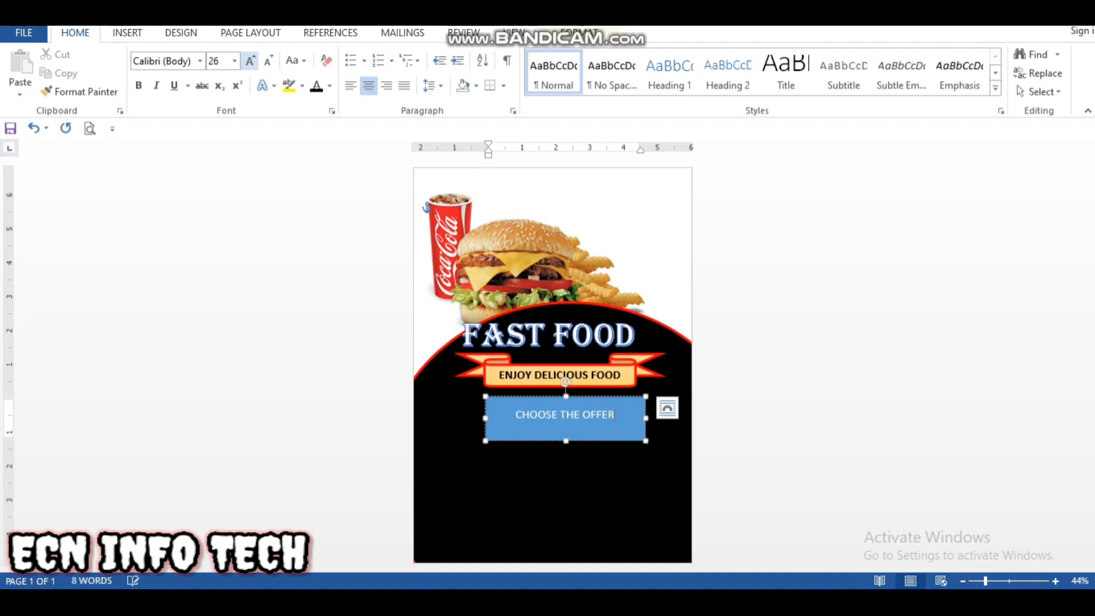
pyautogui.press('Return')
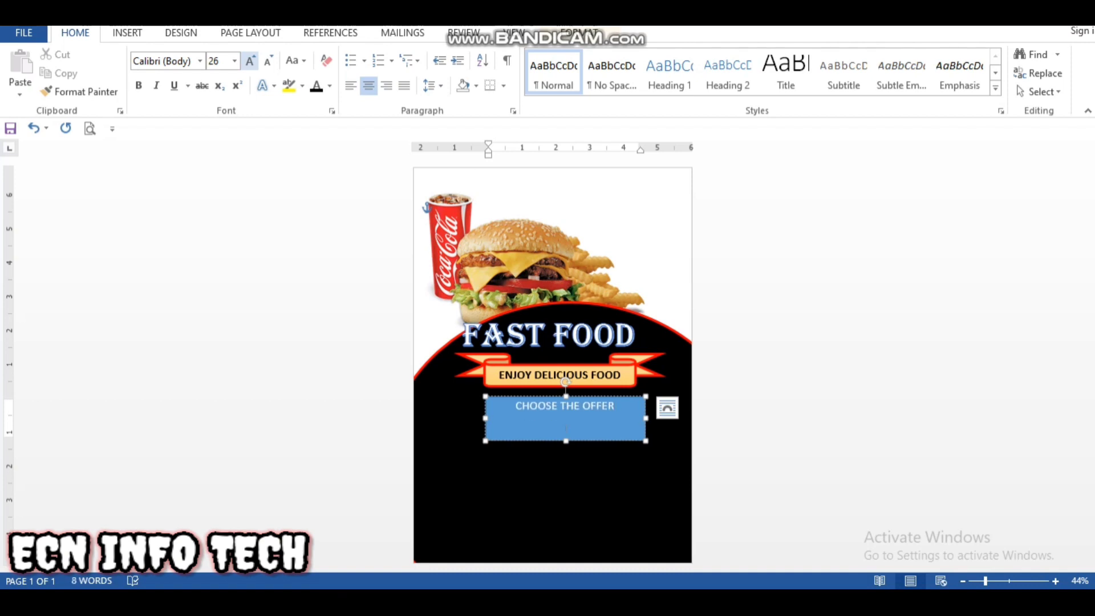
pyautogui.write('ON THE ')
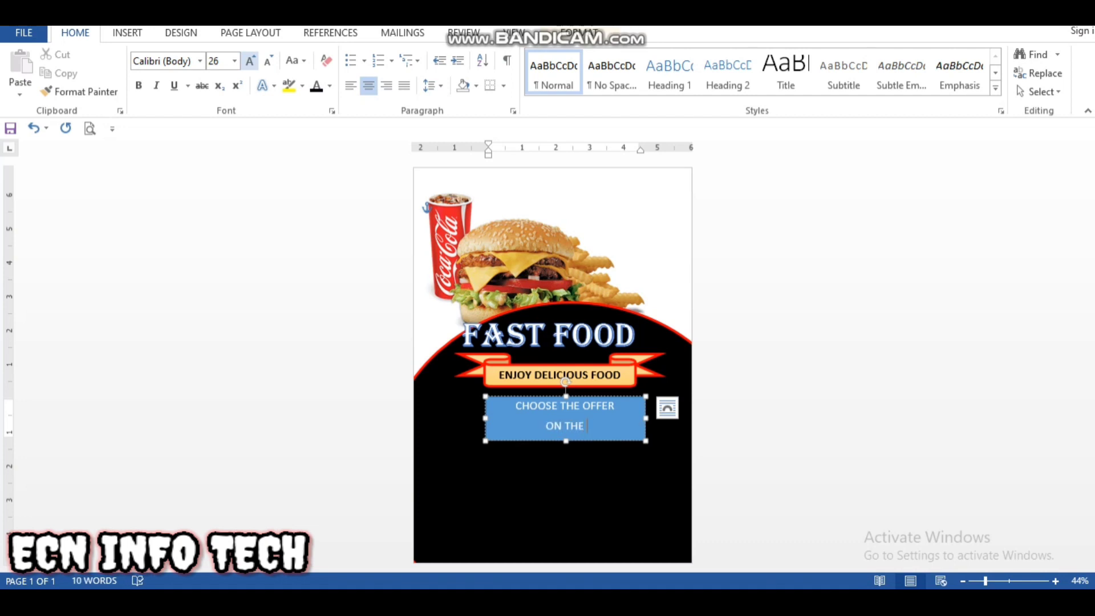
pyautogui.write('WEEK')
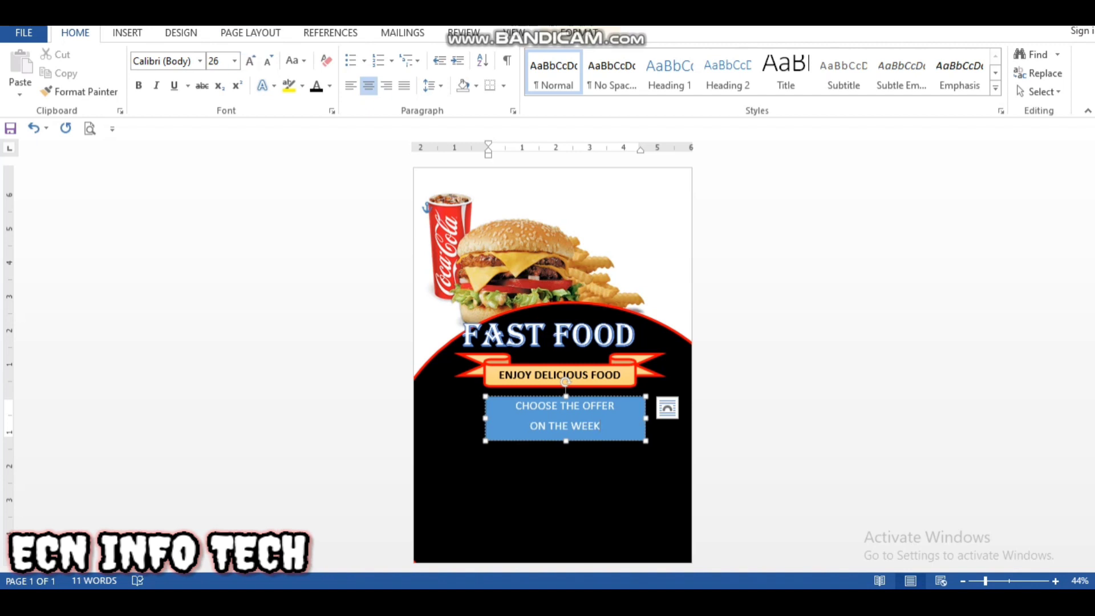
# Step: Remove the extra space between the rectangle's two text lines and apply the solid black fill style to the shape
pyautogui.moveTo(601, 427); pyautogui.dragTo(516, 406)
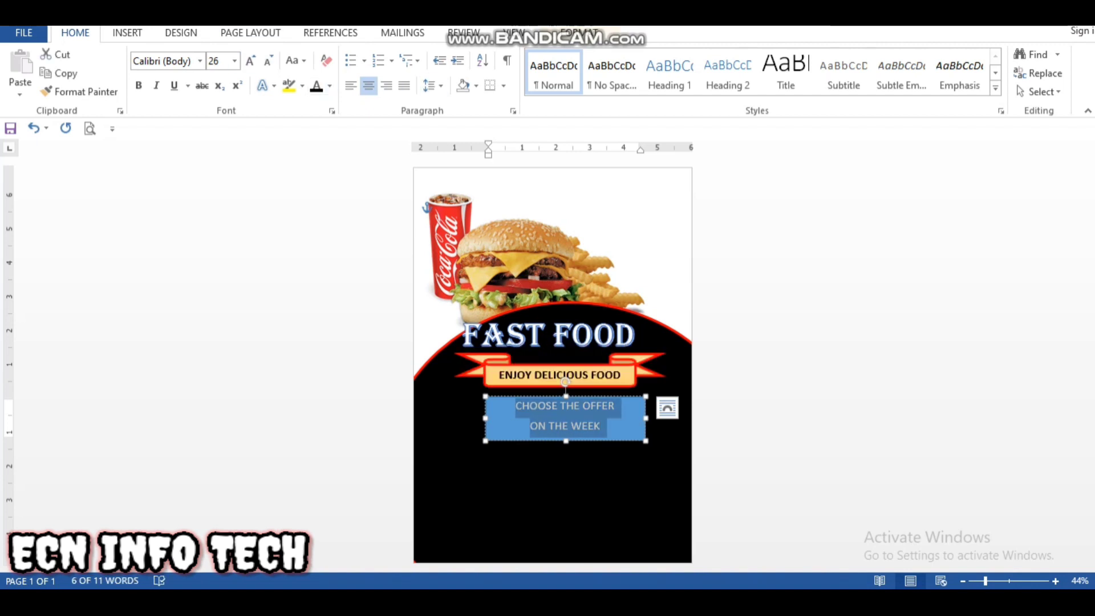
pyautogui.click(429, 85)
pyautogui.click(456, 261)
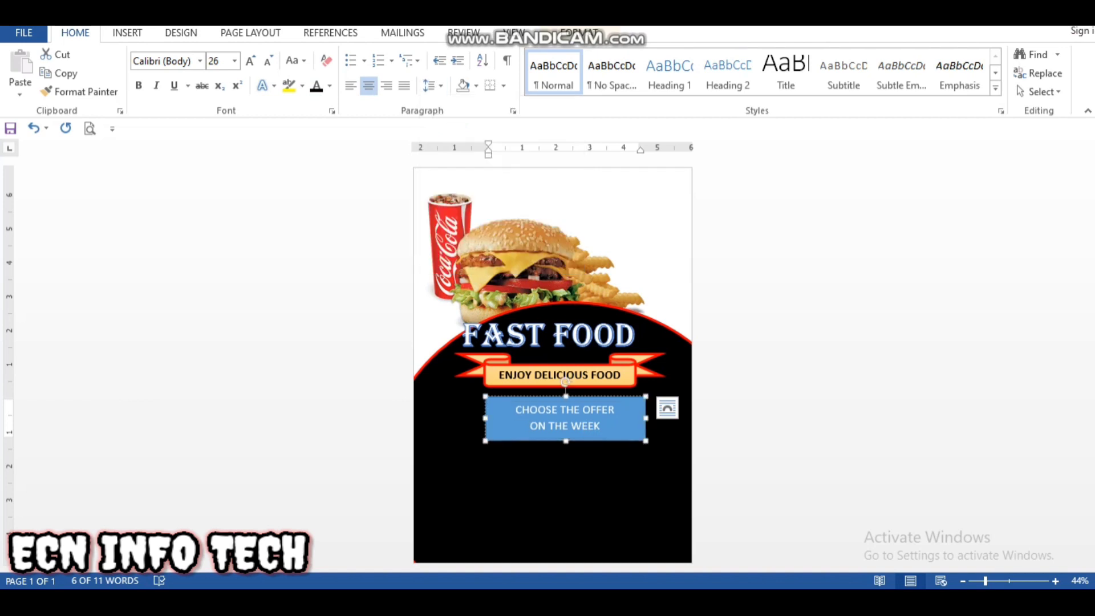
pyautogui.click(602, 426)
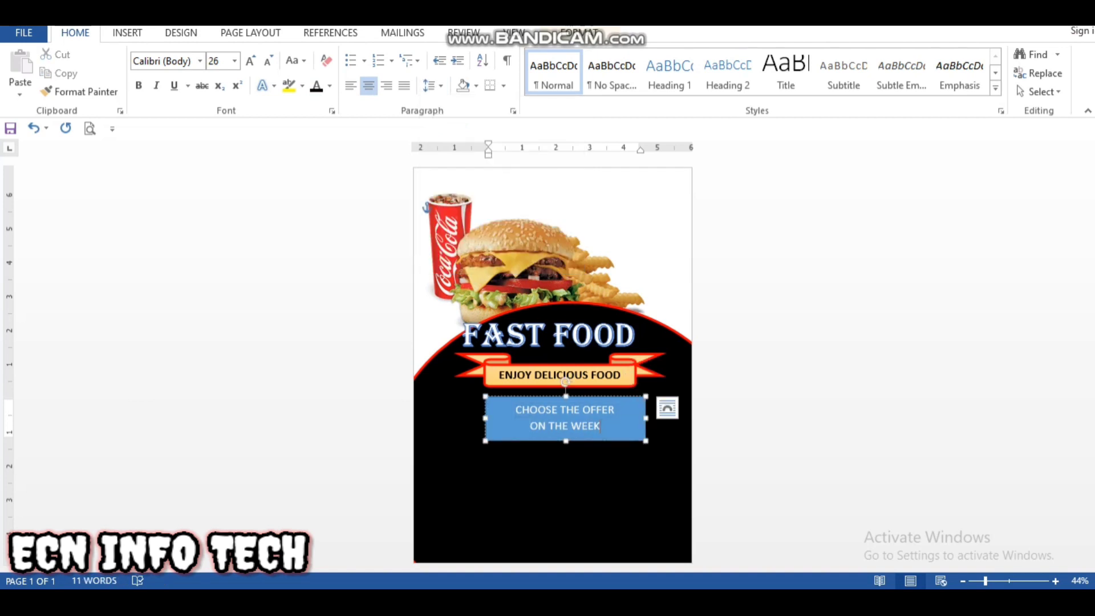
pyautogui.click(578, 33)
pyautogui.click(276, 72)
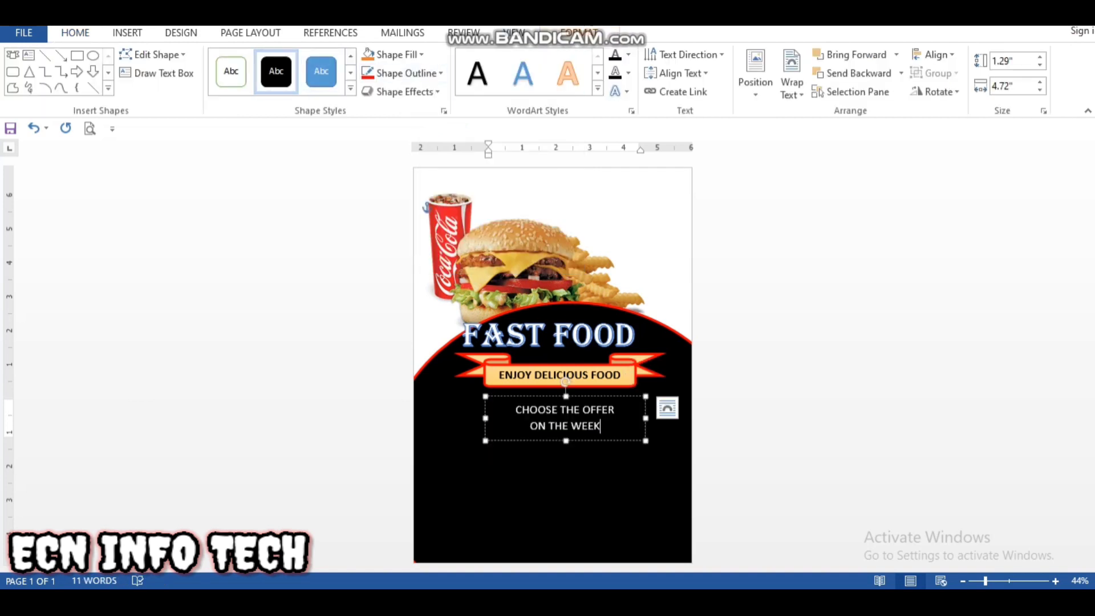
pyautogui.click(602, 426)
pyautogui.moveTo(602, 426); pyautogui.dragTo(516, 410)
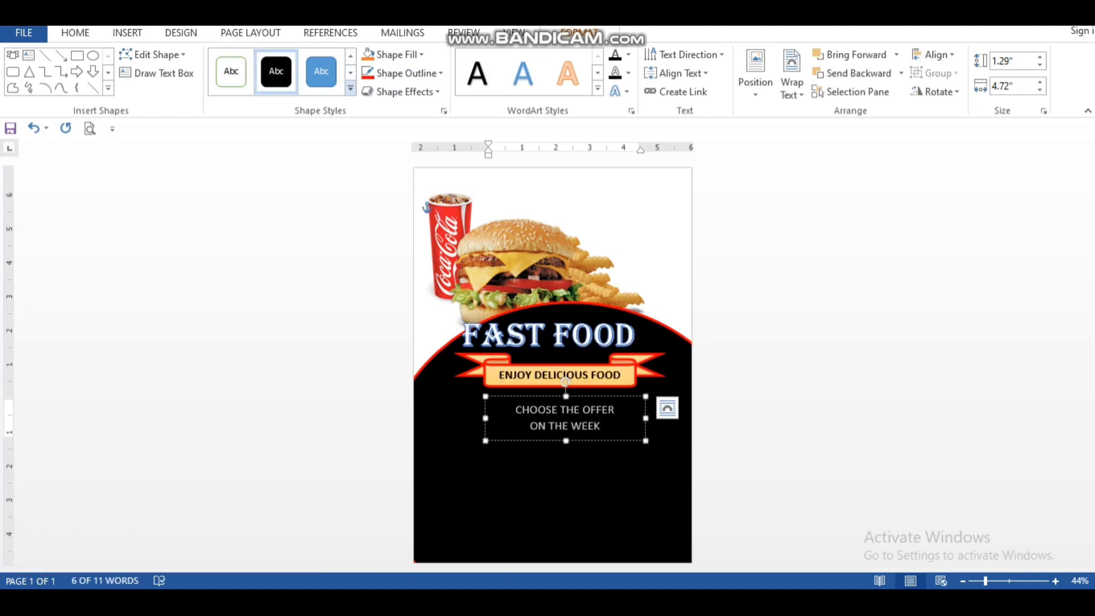
pyautogui.click(399, 54)
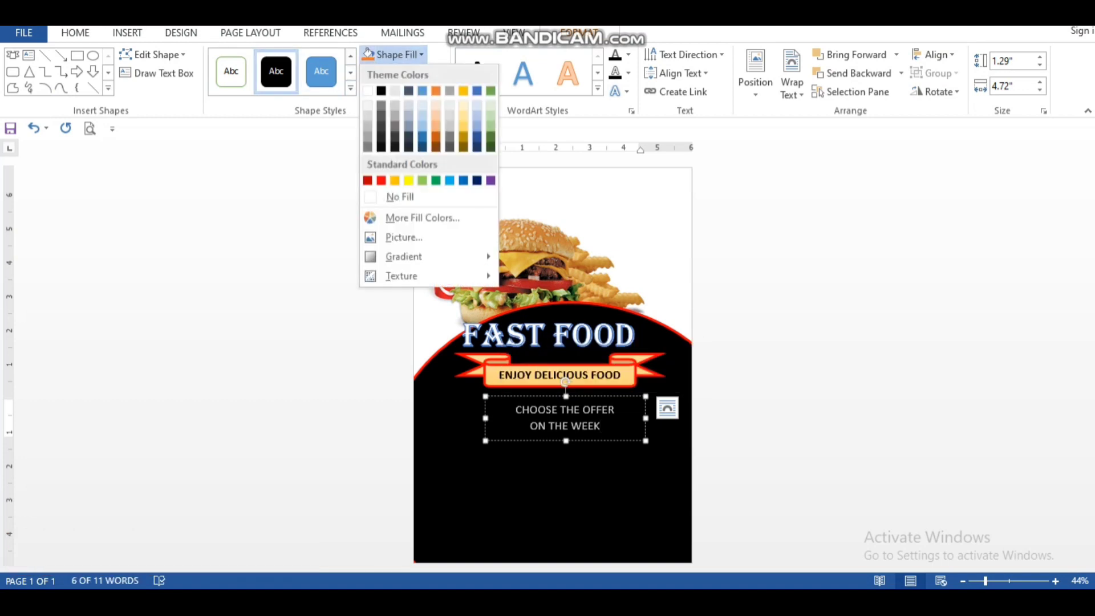
pyautogui.press('Escape')
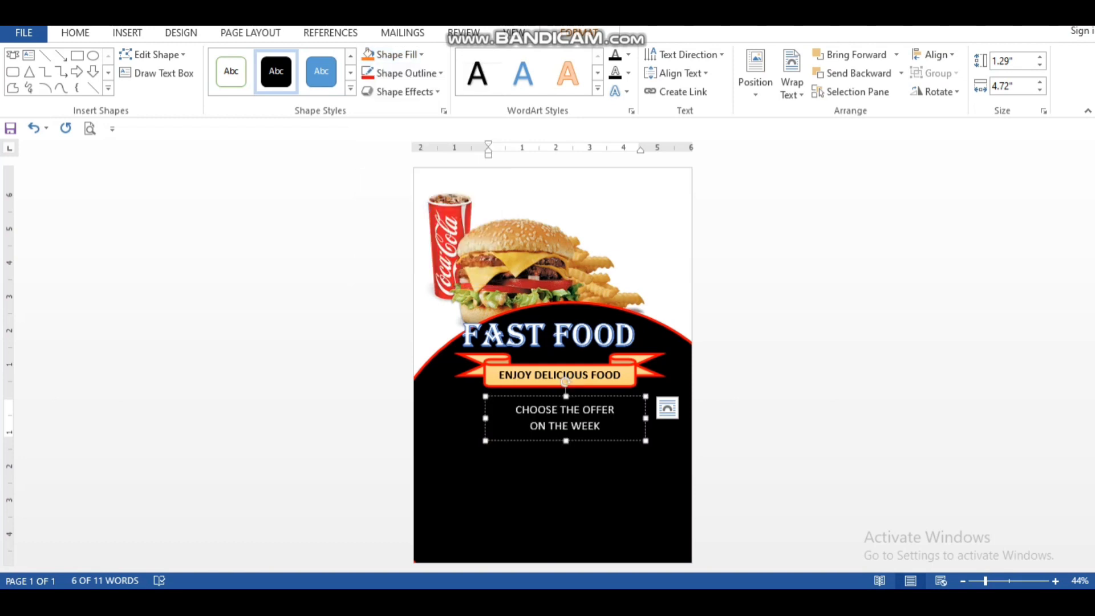
pyautogui.click(601, 426)
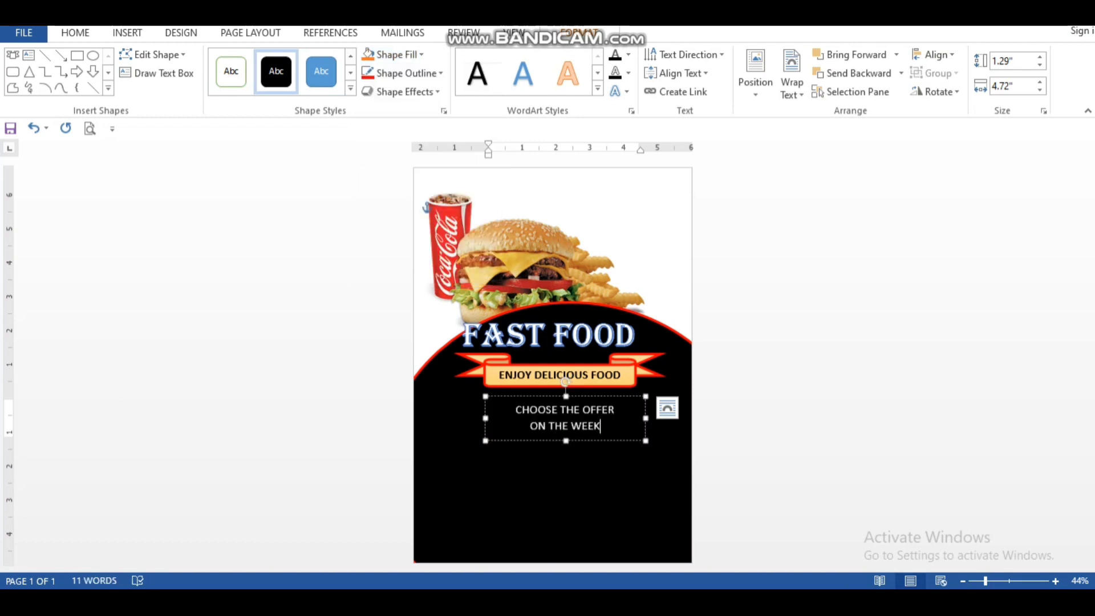
# Step: Make the two lines "CHOOSE THE OFFER" and "ON THE WEEK" bold and colour them yellow
pyautogui.moveTo(601, 426); pyautogui.dragTo(514, 409)
pyautogui.click(75, 32)
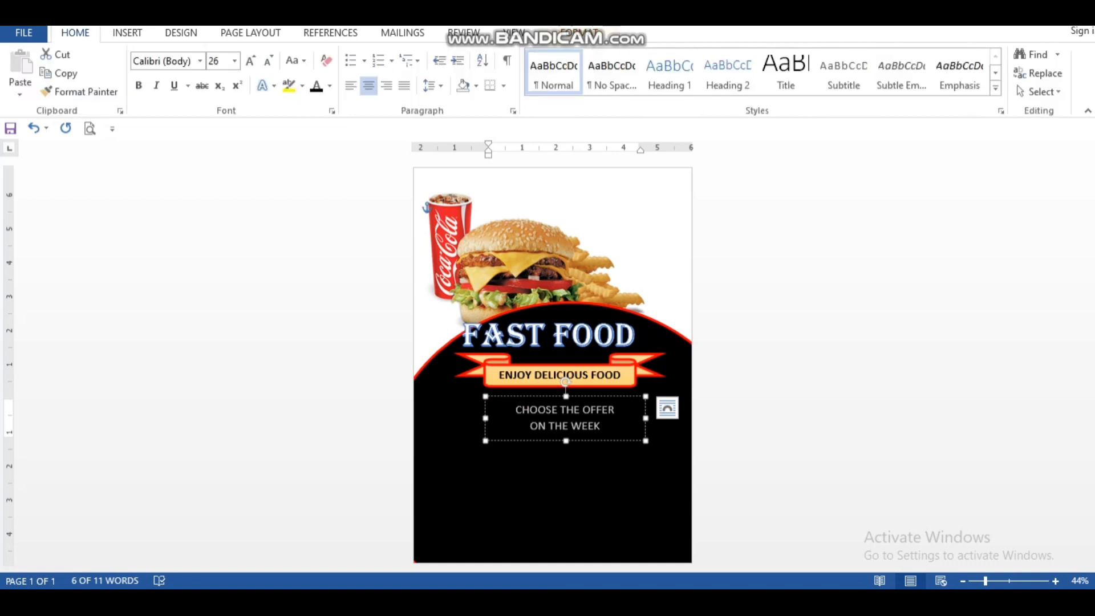
pyautogui.click(139, 85)
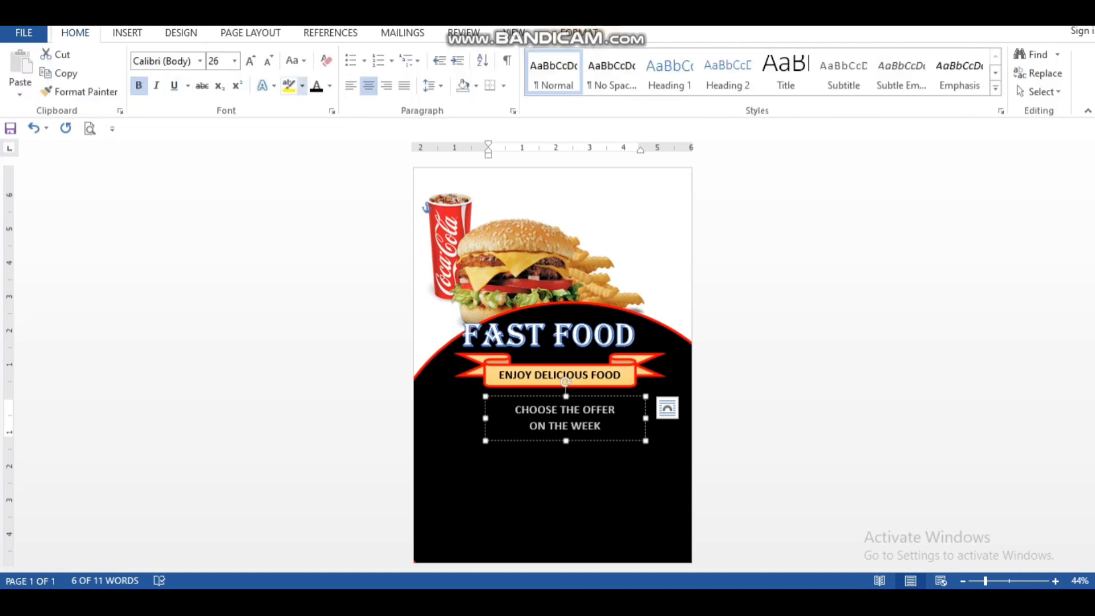
pyautogui.click(330, 86)
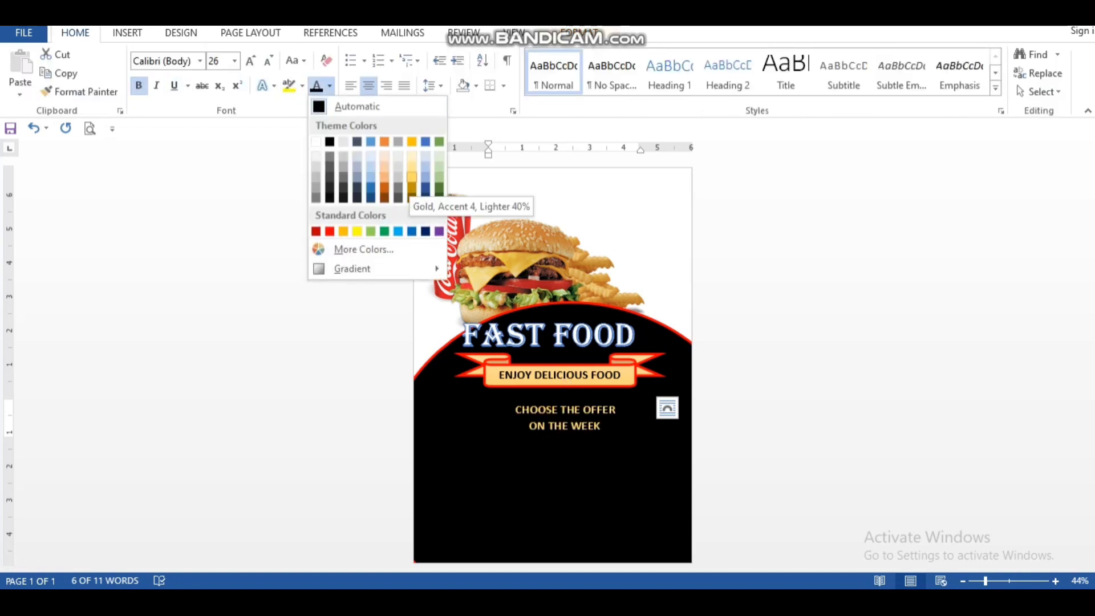
pyautogui.click(412, 176)
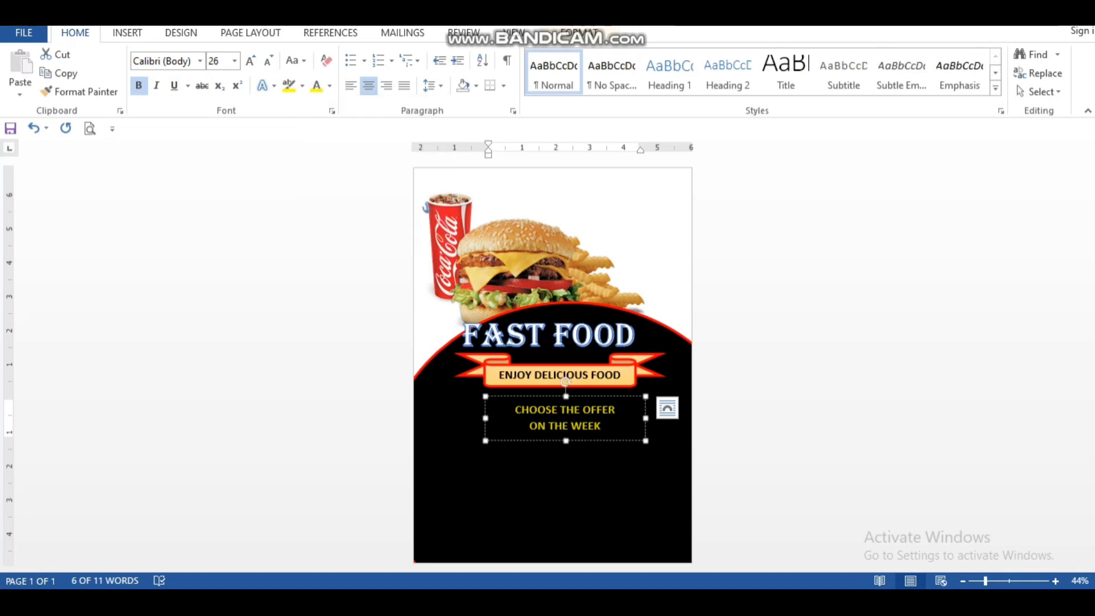
pyautogui.click(605, 426)
pyautogui.click(582, 485)
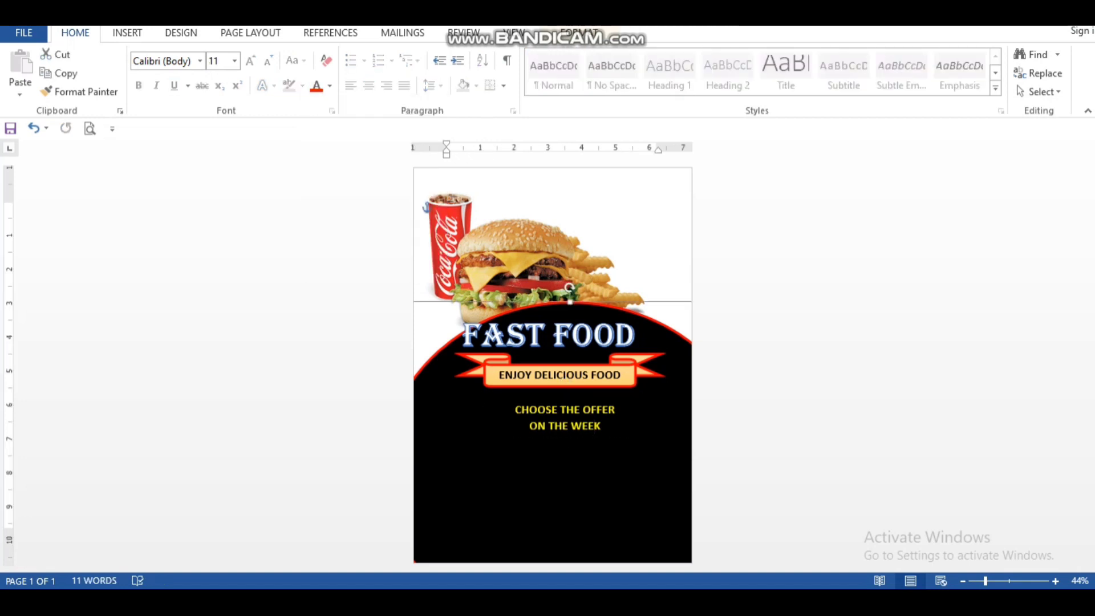
# Step: Insert the picture Cheese-Burger-1.jpg into the document
pyautogui.click(126, 33)
pyautogui.click(149, 67)
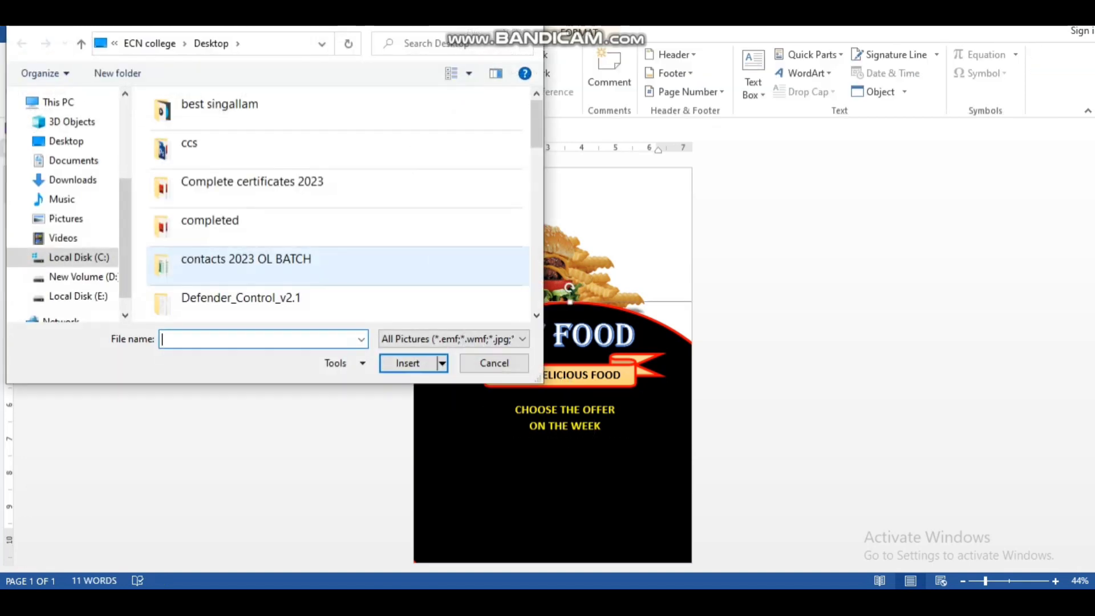
pyautogui.doubleClick(235, 146)
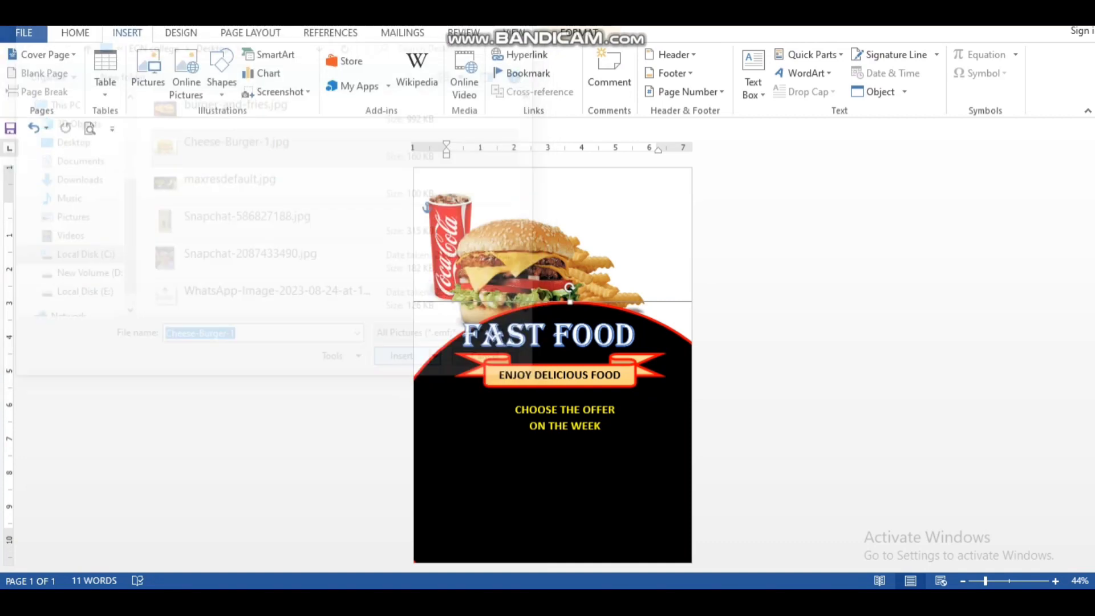
# Step: Set the cheeseburger picture's text wrapping to In Front of Text and move it onto the lower black area
pyautogui.rightClick(651, 219)
pyautogui.moveTo(700, 473)
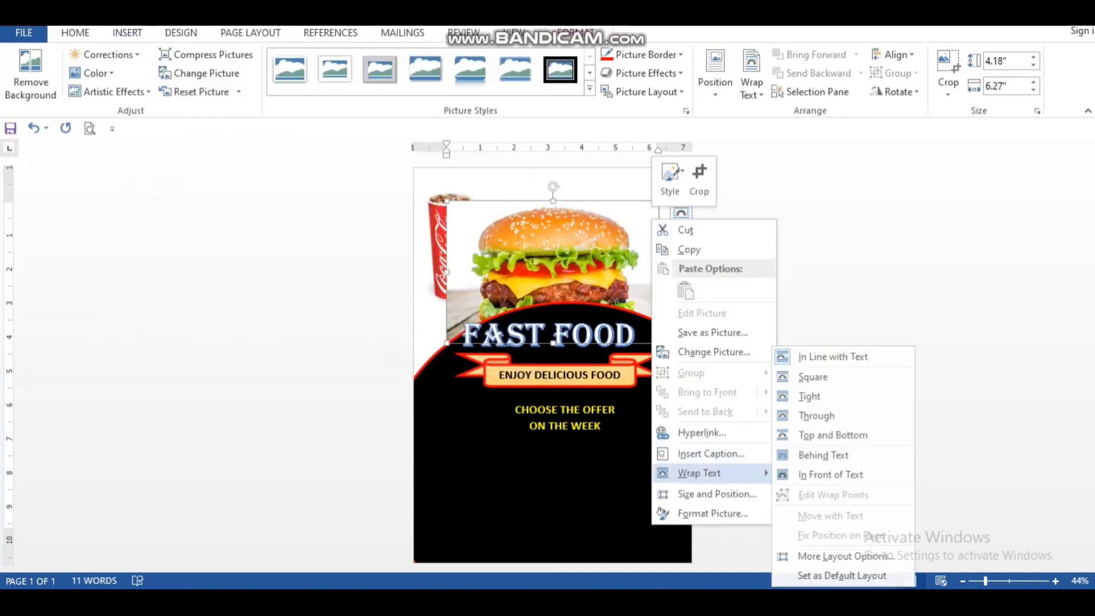
pyautogui.click(832, 474)
pyautogui.moveTo(576, 279); pyautogui.dragTo(552, 470)
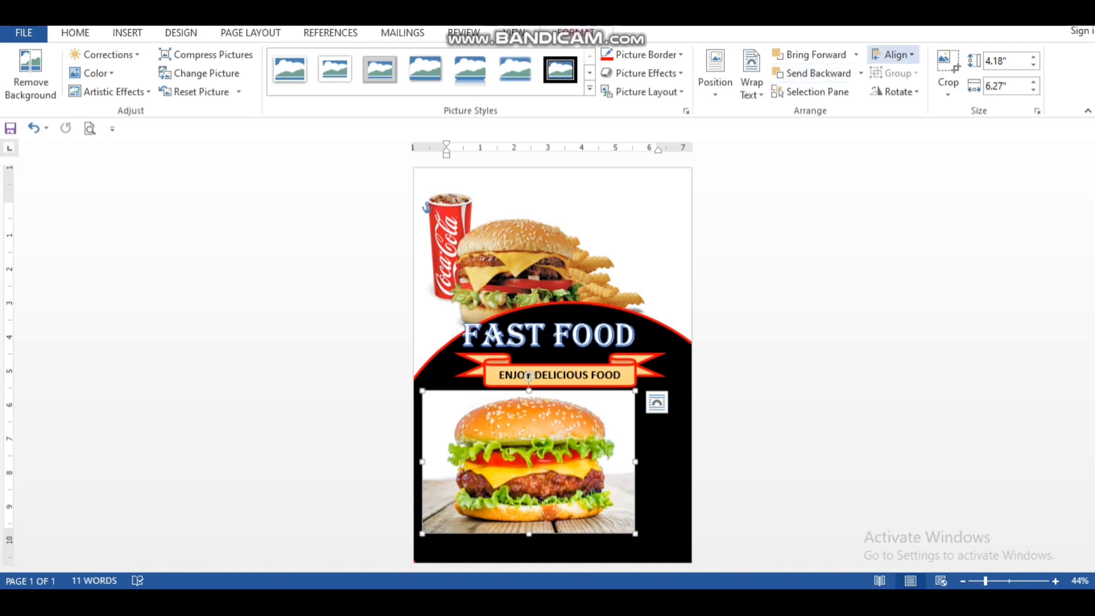
# Step: Crop the cheeseburger picture to an oval shape
pyautogui.click(947, 87)
pyautogui.moveTo(987, 132)
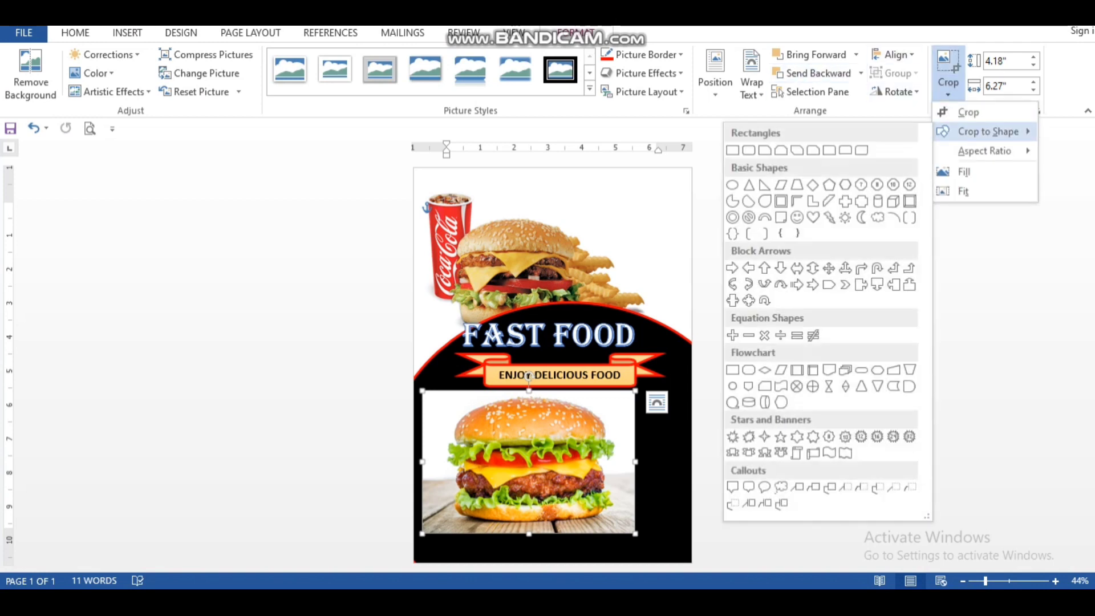
pyautogui.click(732, 185)
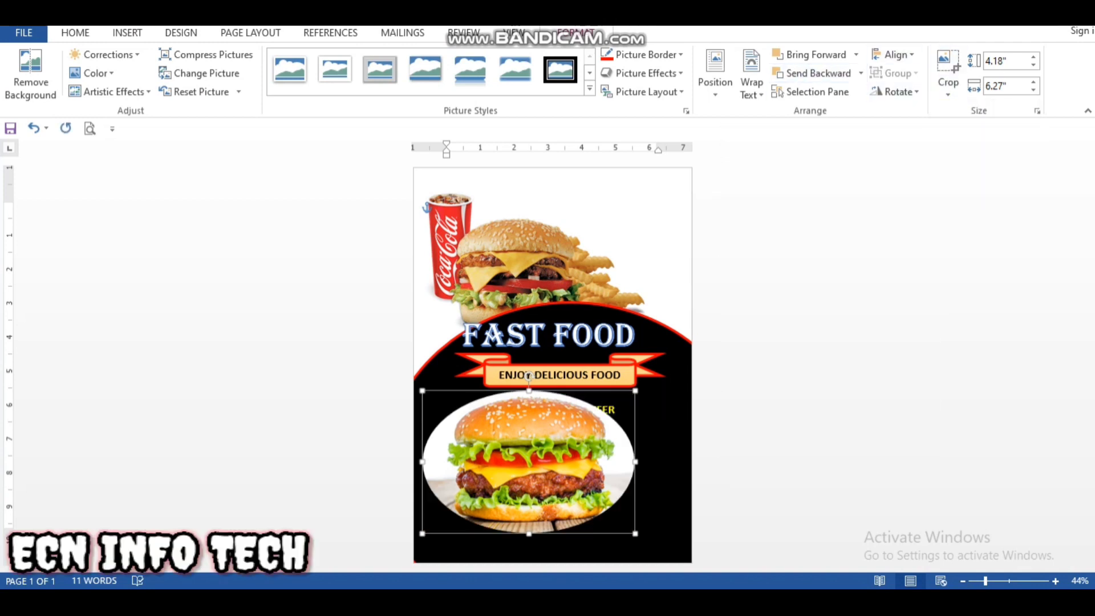
# Step: Shrink the oval burger picture to about 2.07" wide and 2.13" high and place it near the page's lower left corner
pyautogui.moveTo(635, 462); pyautogui.dragTo(534, 461)
pyautogui.moveTo(478, 391); pyautogui.dragTo(478, 444)
pyautogui.moveTo(534, 488); pyautogui.dragTo(466, 496)
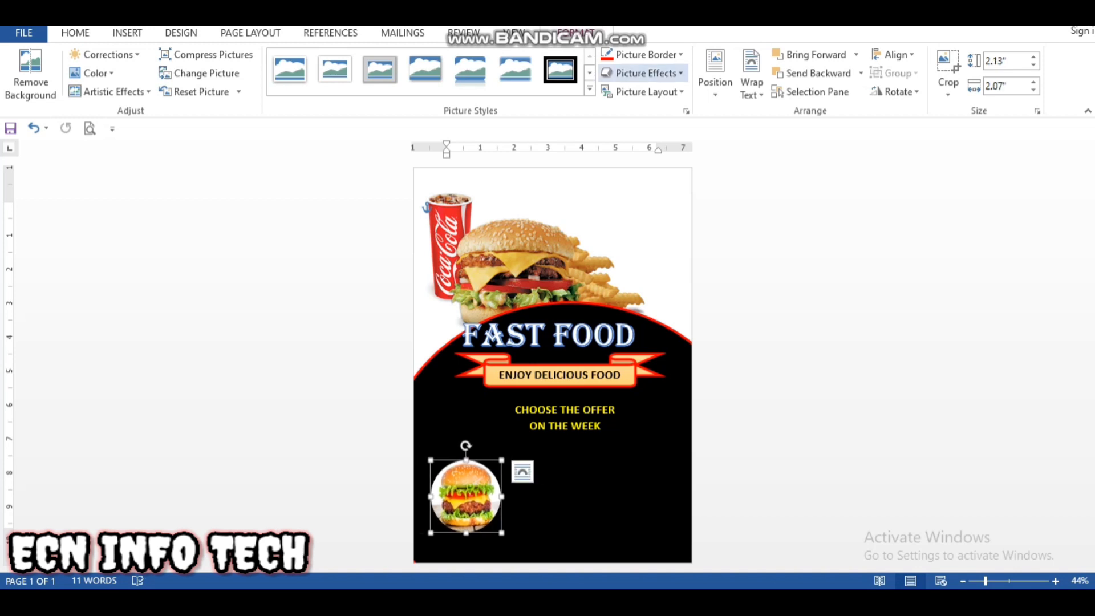
# Step: Give the round burger picture a thick red border
pyautogui.click(641, 54)
pyautogui.moveTo(667, 237)
pyautogui.click(798, 381)
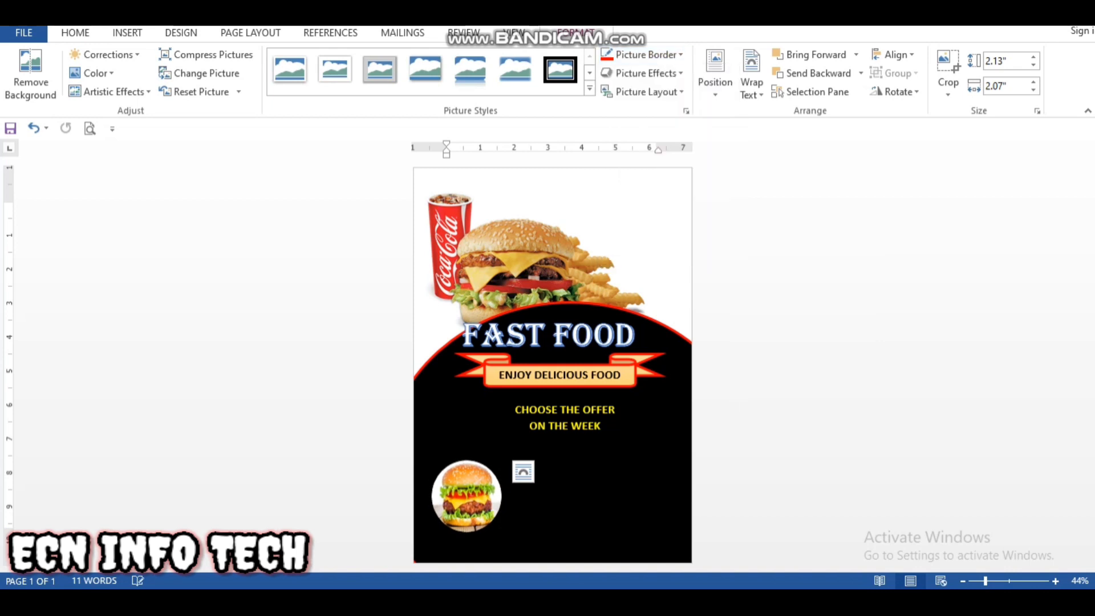
pyautogui.click(642, 54)
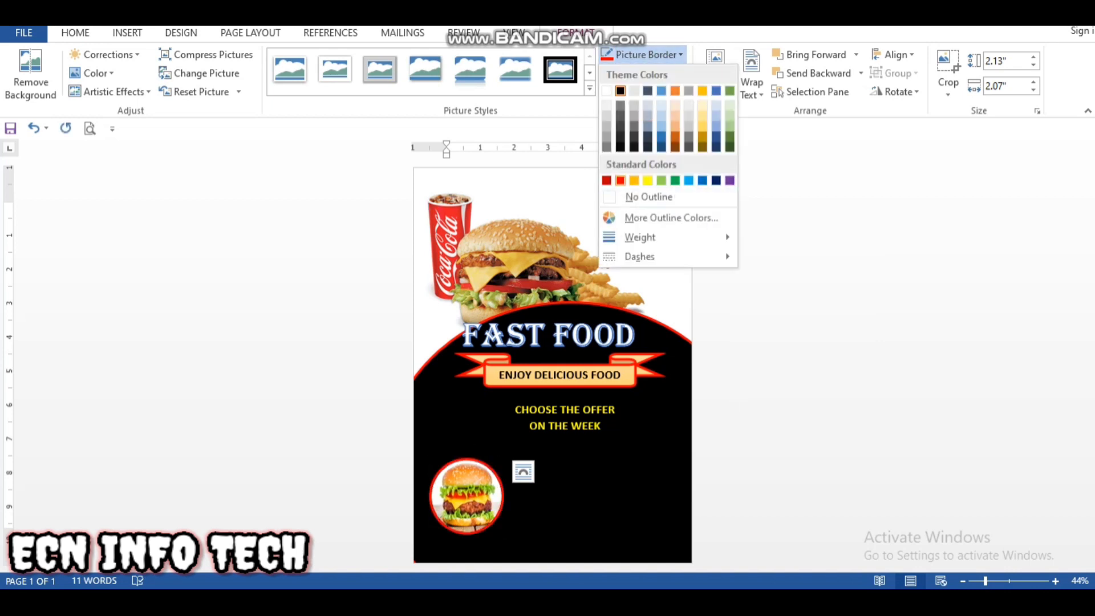
pyautogui.click(621, 180)
# Step: Shrink the round burger picture to about 1.6" wide and 1.64" high and place two copies beside it in a spaced row
pyautogui.moveTo(502, 532); pyautogui.dragTo(632, 487)
pyautogui.click(540, 487)
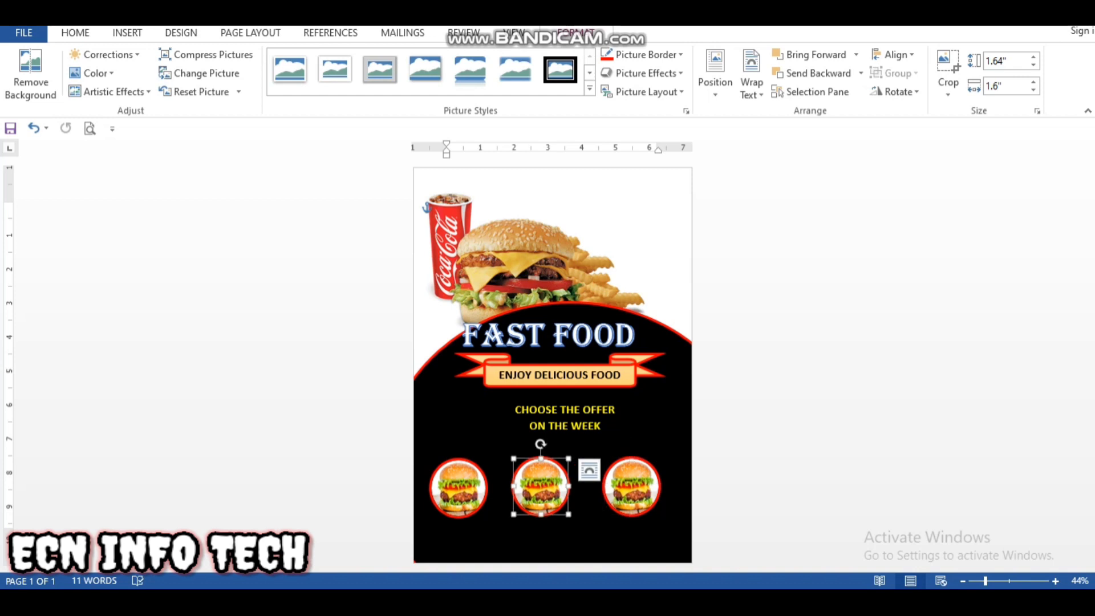
pyautogui.moveTo(541, 488); pyautogui.dragTo(548, 490)
pyautogui.moveTo(629, 487); pyautogui.dragTo(640, 489)
pyautogui.moveTo(548, 489); pyautogui.dragTo(550, 489)
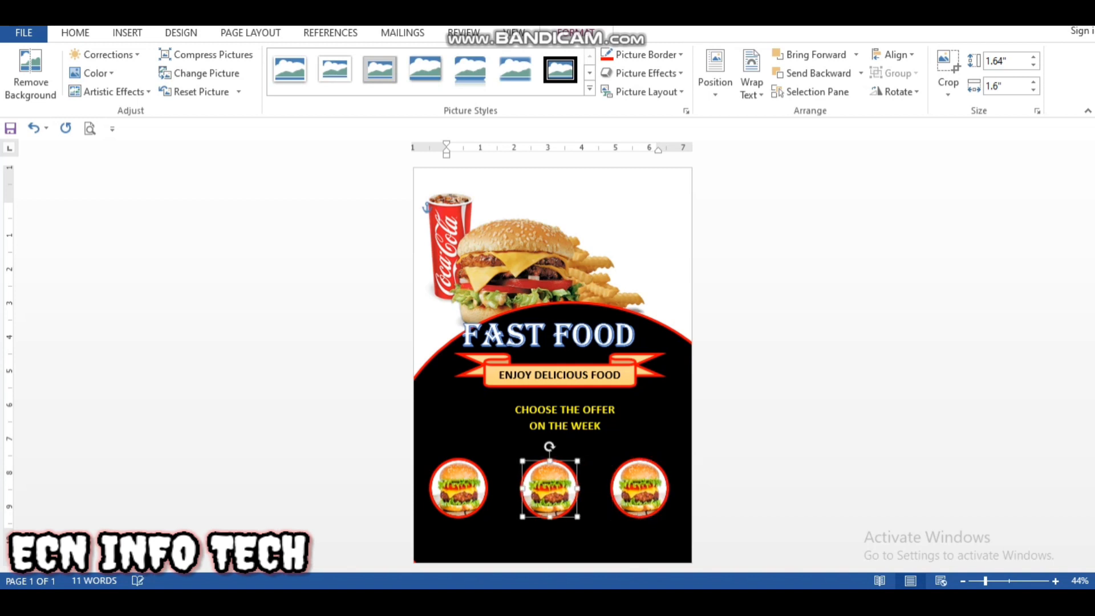
# Step: Nudge the rightmost round burger picture slightly towards the page's right edge
pyautogui.click(640, 488)
pyautogui.moveTo(640, 489); pyautogui.dragTo(643, 488)
pyautogui.click(639, 538)
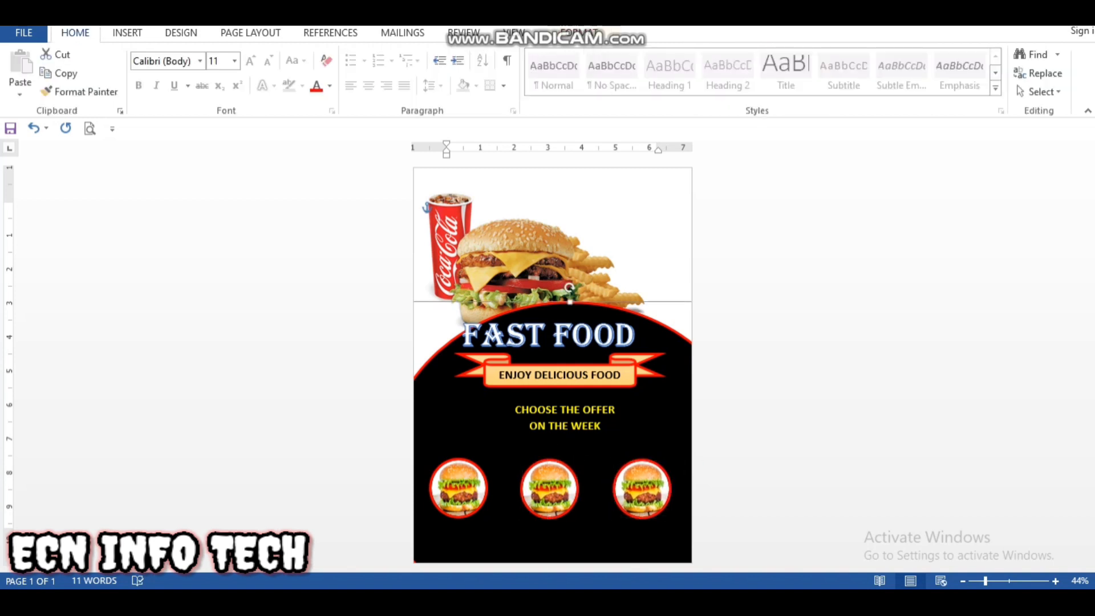
pyautogui.click(642, 489)
pyautogui.moveTo(642, 489); pyautogui.dragTo(644, 489)
# Step: Enlarge the middle burger picture to about 2" wide and 2.06" high and shift the rightmost picture slightly further right
pyautogui.click(549, 489)
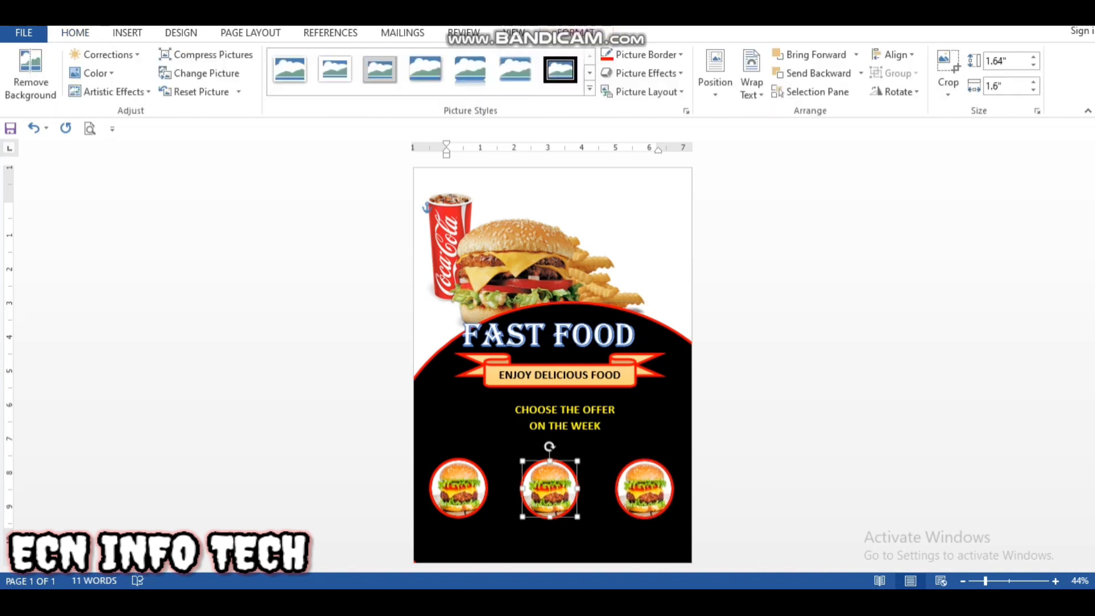
pyautogui.moveTo(577, 516); pyautogui.dragTo(593, 531)
pyautogui.click(646, 489)
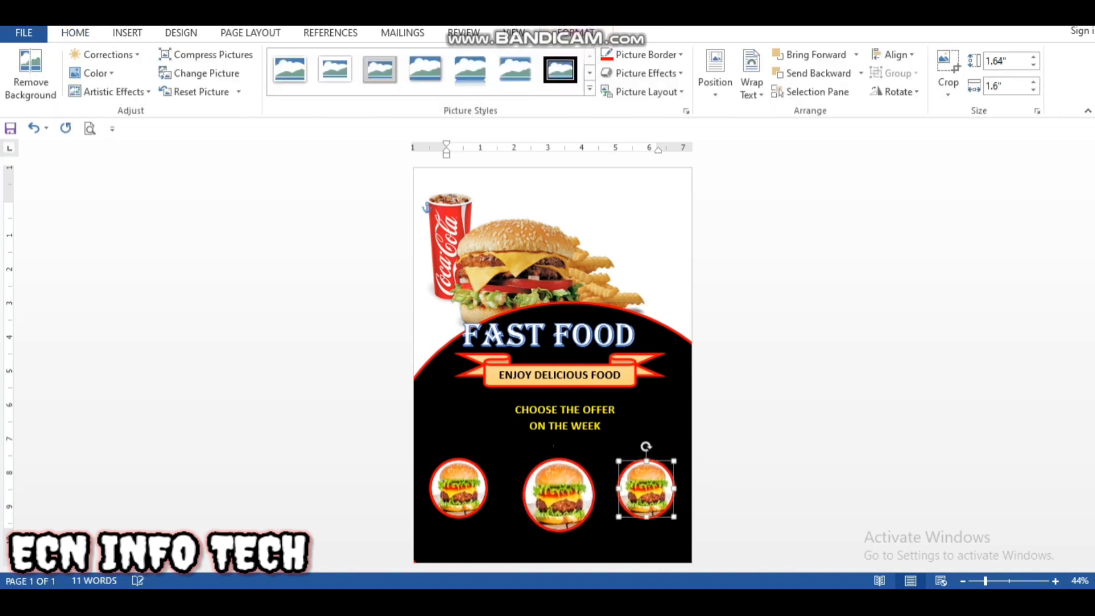
pyautogui.moveTo(646, 488); pyautogui.dragTo(650, 489)
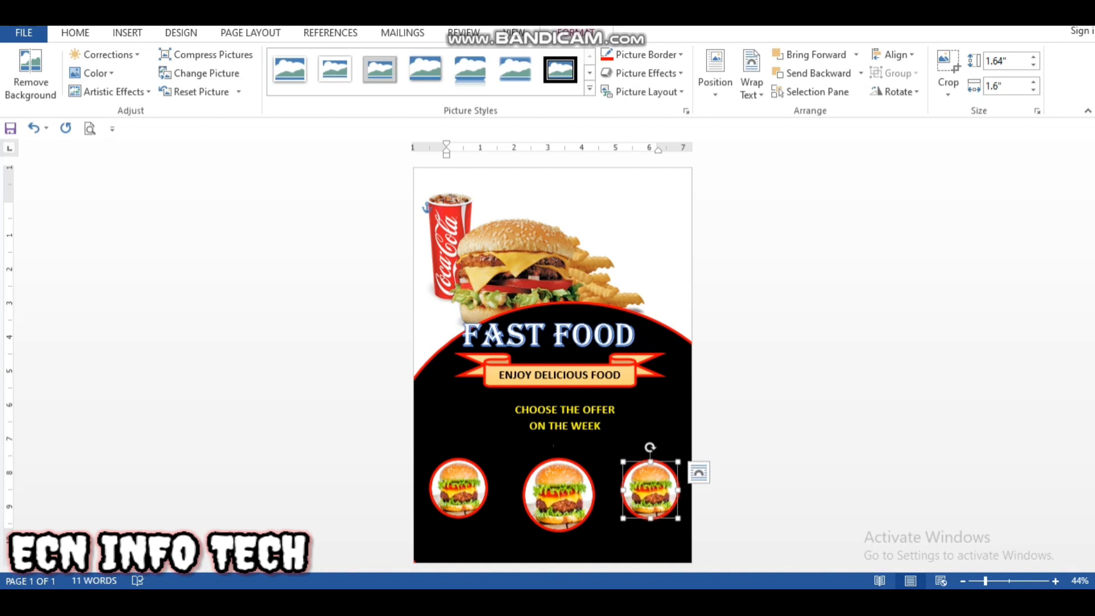
# Step: Nudge the left and middle round burger pictures slightly left to even out the spacing of the row
pyautogui.click(457, 489)
pyautogui.click(557, 495)
pyautogui.click(569, 288)
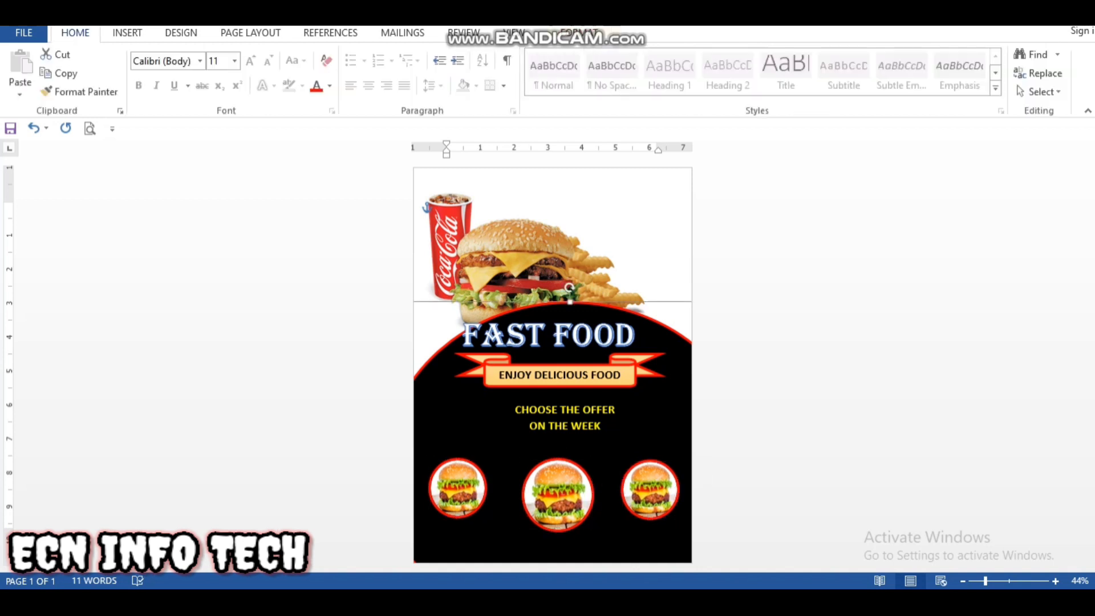
pyautogui.click(558, 495)
pyautogui.moveTo(558, 495); pyautogui.dragTo(554, 497)
pyautogui.click(569, 288)
pyautogui.click(558, 496)
pyautogui.rightClick(613, 508)
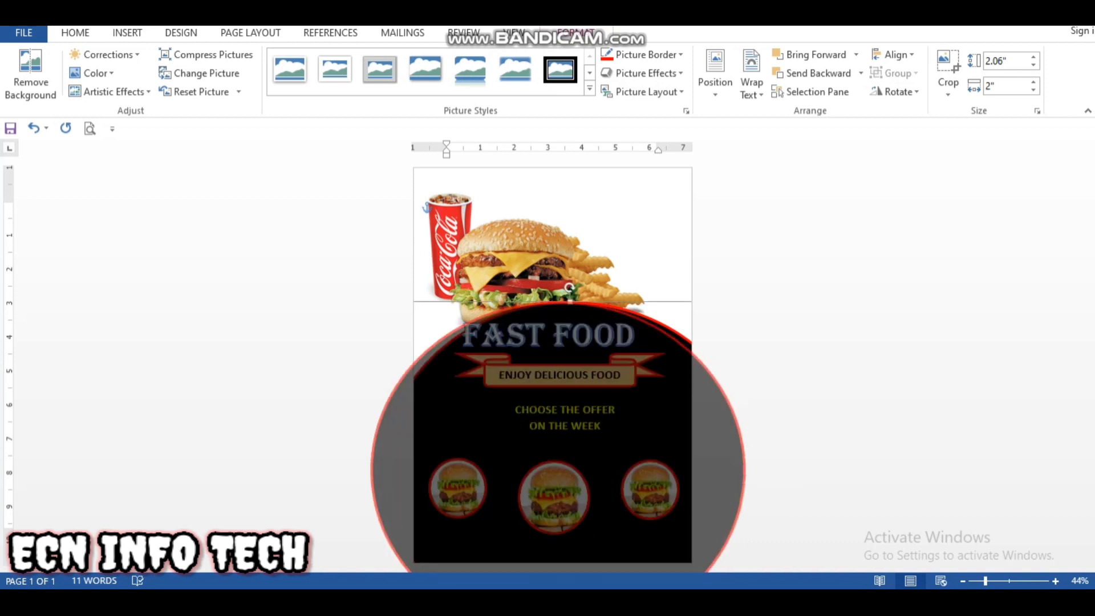
pyautogui.press('Escape')
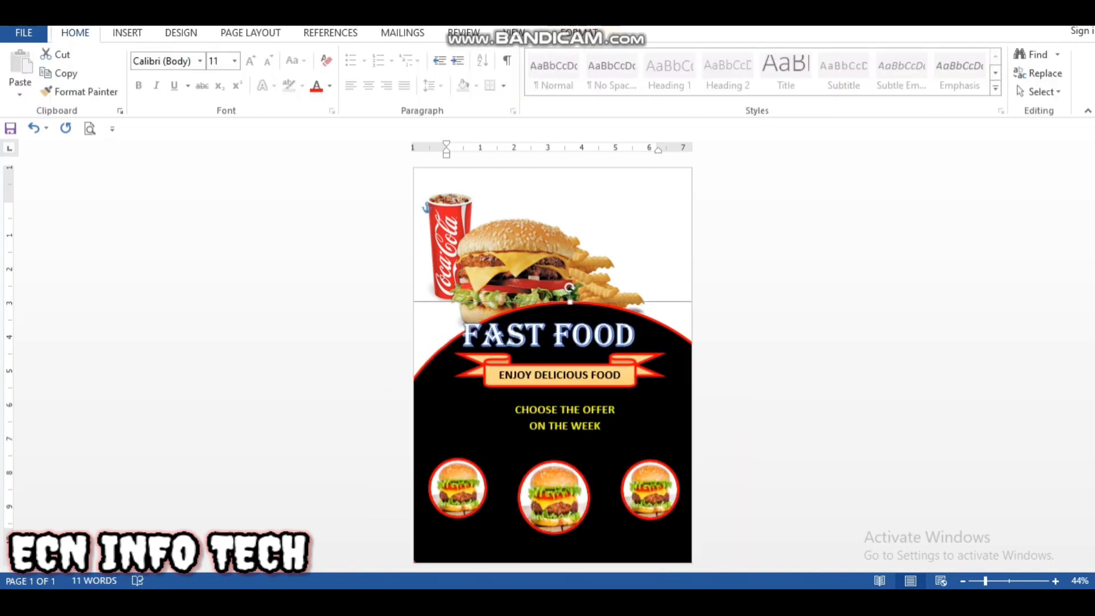
# Step: Try shifting the black oval down and right, then undo that move and the last nudge of the middle burger picture
pyautogui.click(618, 429)
pyautogui.moveTo(625, 452)
pyautogui.mouseDown()
pyautogui.moveTo(635, 472)
pyautogui.moveTo(642, 458)
pyautogui.mouseUp()
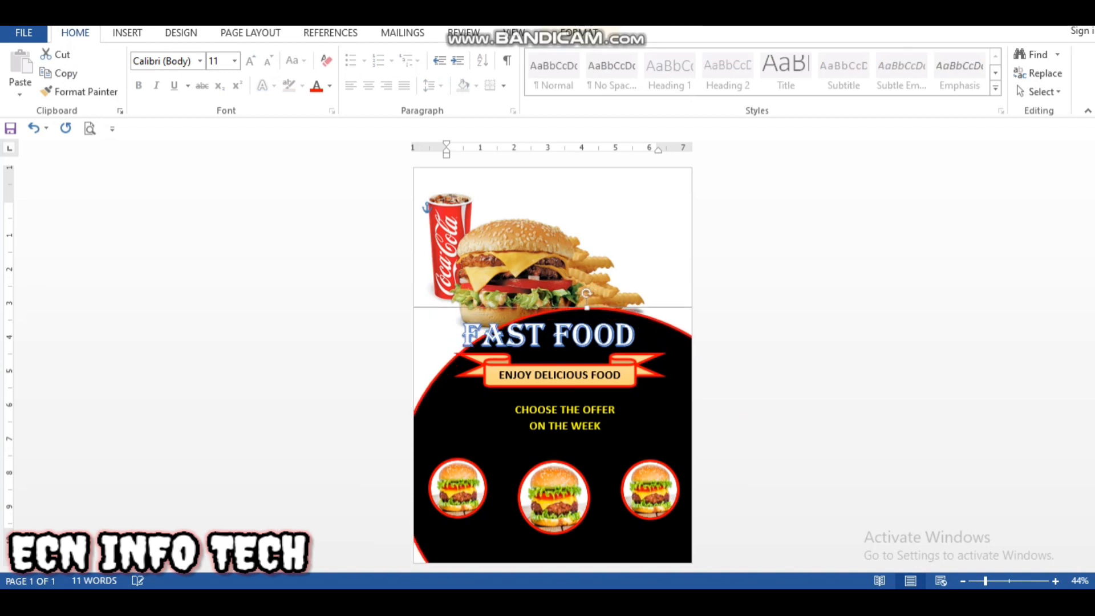
pyautogui.hotkey('ctrl', 'z')
pyautogui.hotkey('ctrl', 'z')
pyautogui.hotkey('ctrl', 'z')
pyautogui.hotkey('ctrl', 'z')
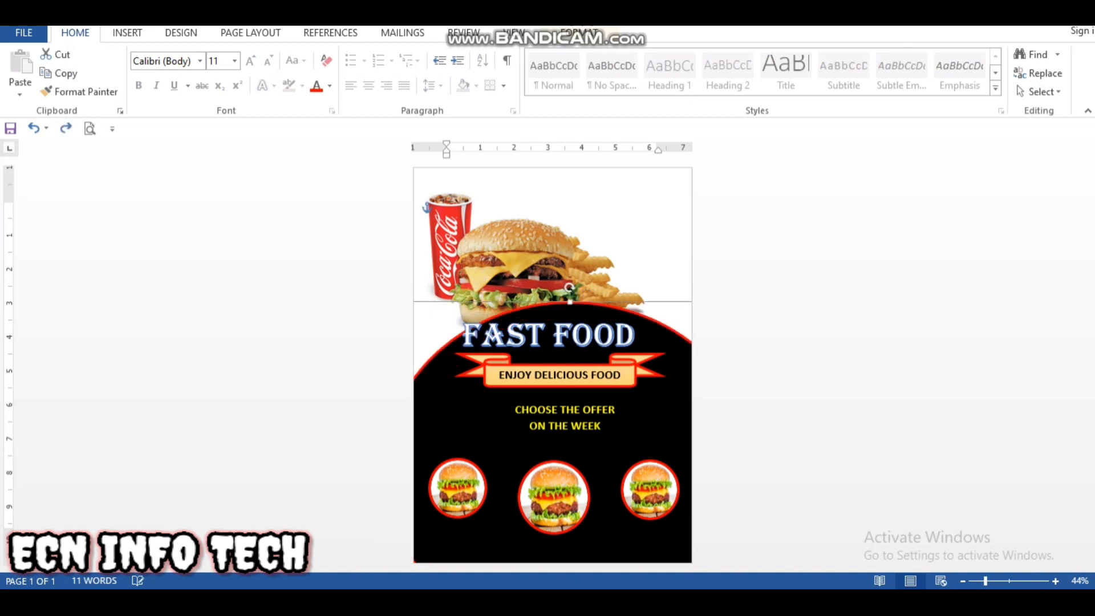
pyautogui.hotkey('ctrl', 'z')
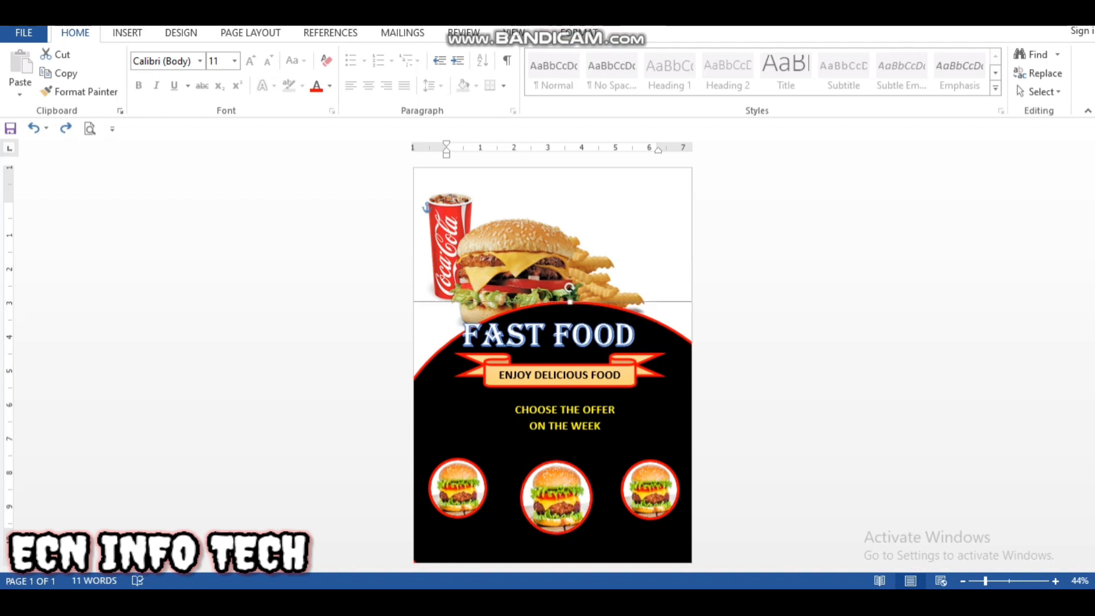
# Step: Nudge the black oval slightly down and to the right so its upper edge sits just above the FAST FOOD heading
pyautogui.press('Right')
pyautogui.press('Right')
pyautogui.press('Right')
pyautogui.press('Right')
pyautogui.press('Right')
pyautogui.press('Right')
pyautogui.press('Down')
pyautogui.press('Down')
pyautogui.press('Down')
pyautogui.press('Down')
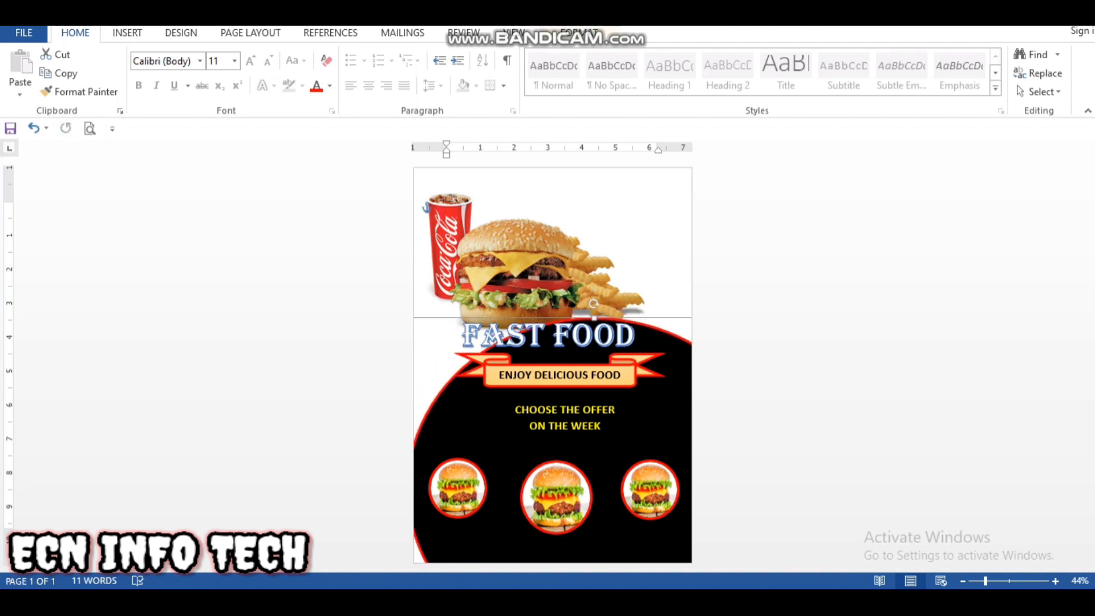
pyautogui.press('Right')
pyautogui.press('Right')
pyautogui.press('Right')
pyautogui.press('Right')
pyautogui.press('Right')
pyautogui.press('Right')
pyautogui.press('Up')
pyautogui.press('Up')
pyautogui.press('Up')
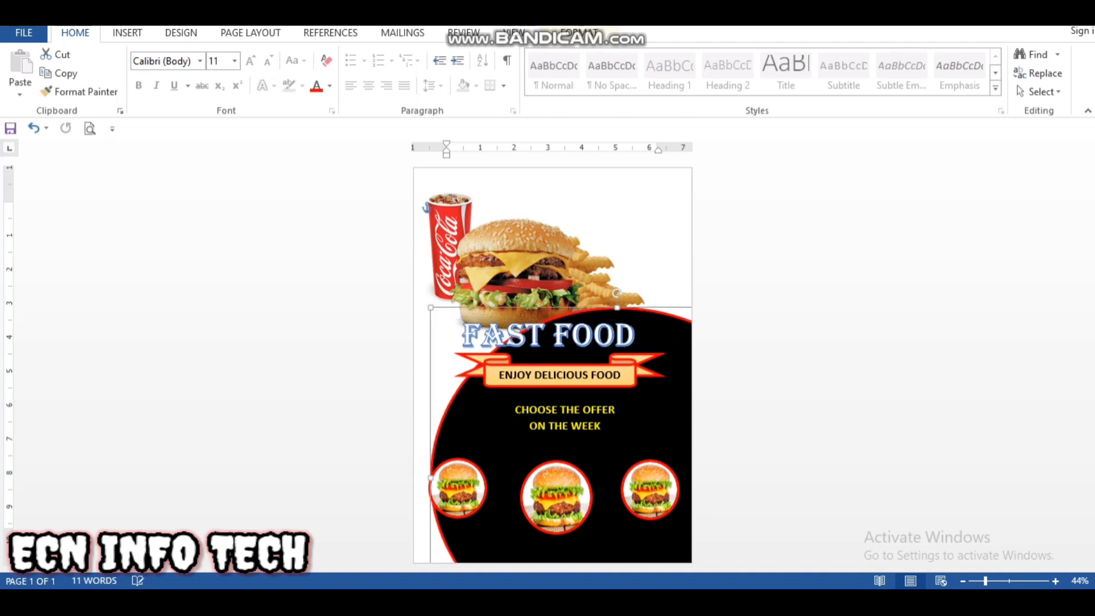
pyautogui.press('Left')
pyautogui.press('Left')
pyautogui.press('Left')
pyautogui.press('Left')
pyautogui.press('Left')
pyautogui.click(602, 426)
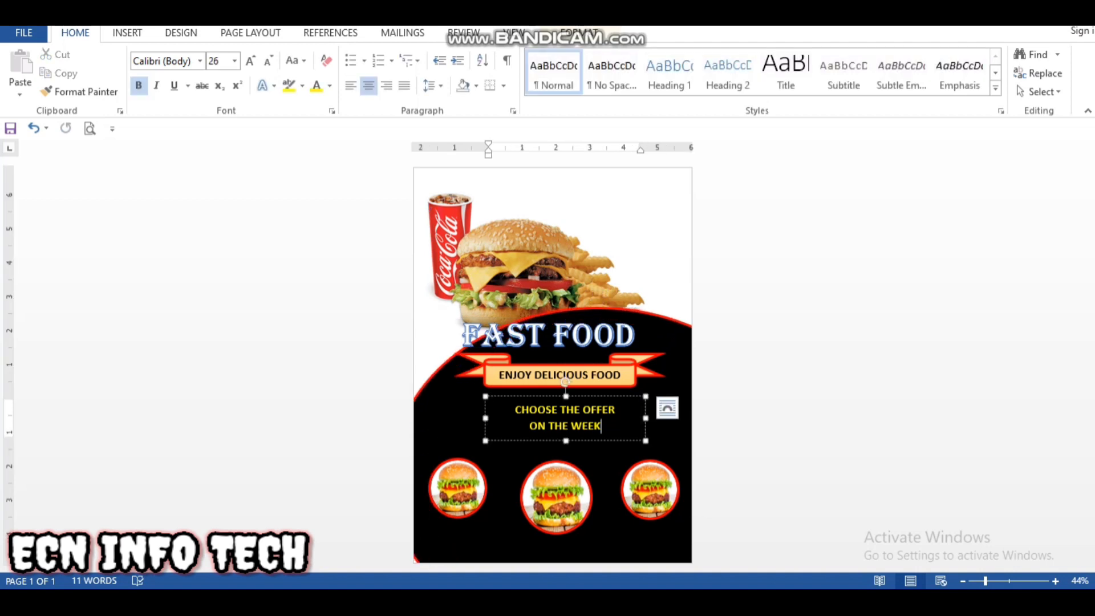
# Step: Fine-tune the black oval's position by nudging it slightly towards the page's left edge at the same height
pyautogui.click(616, 451)
pyautogui.moveTo(615, 451)
pyautogui.mouseDown()
pyautogui.moveTo(616, 462)
pyautogui.moveTo(620, 450)
pyautogui.mouseUp()
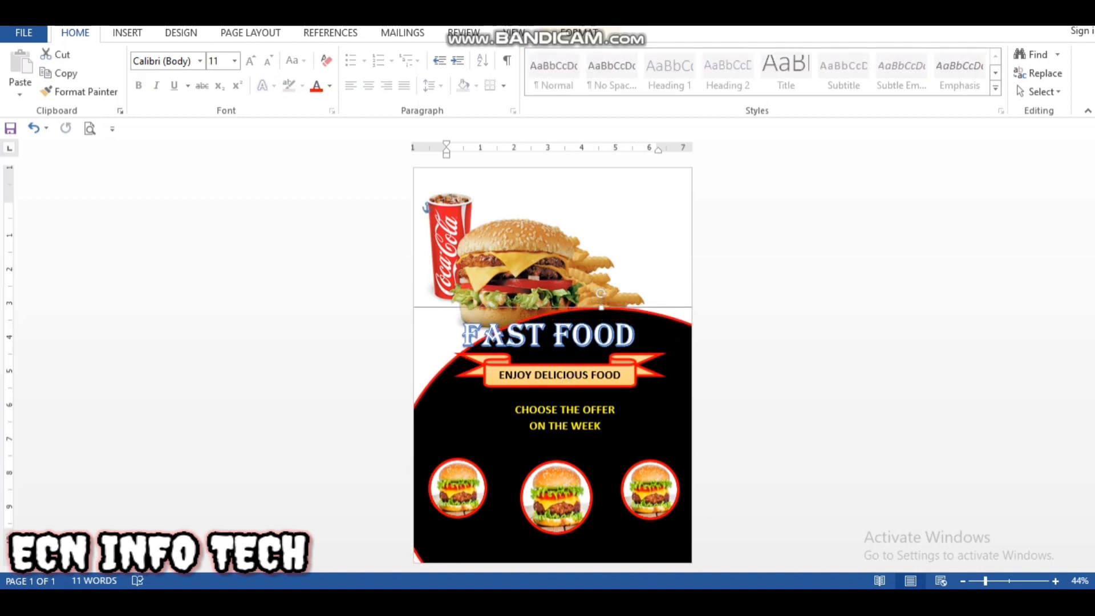
pyautogui.press('Up')
pyautogui.press('Up')
pyautogui.press('Left')
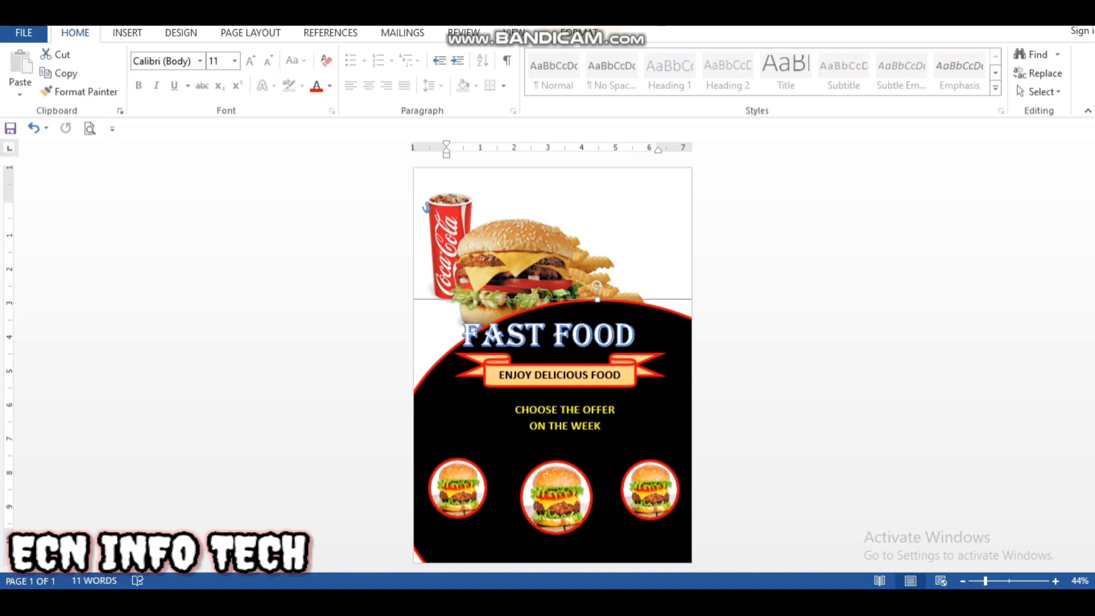
pyautogui.press('Down')
pyautogui.press('Down')
pyautogui.press('Left')
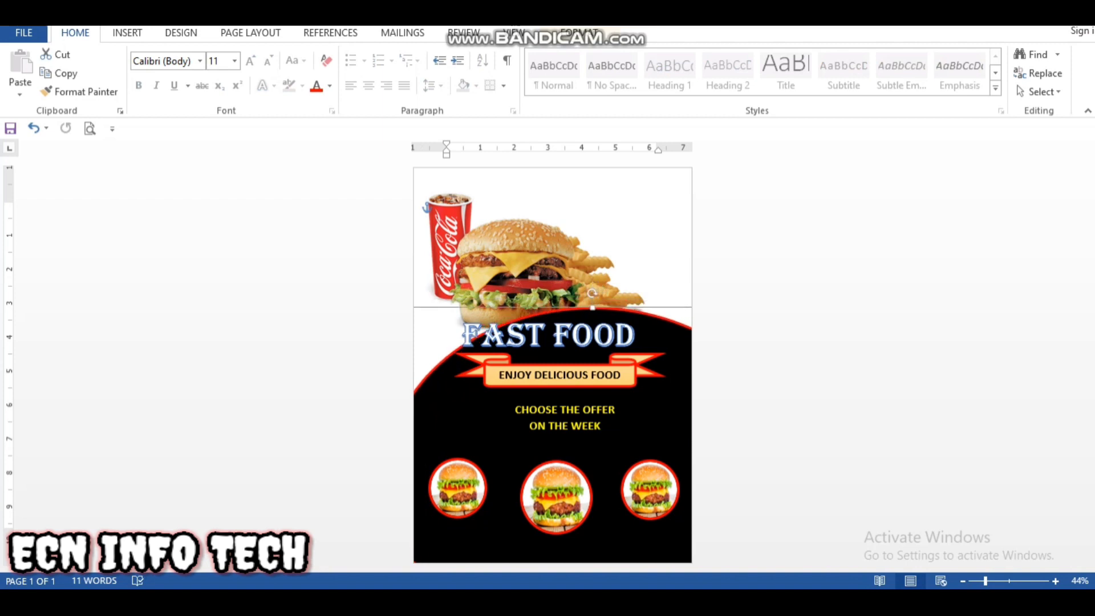
pyautogui.press('Escape')
pyautogui.click(556, 497)
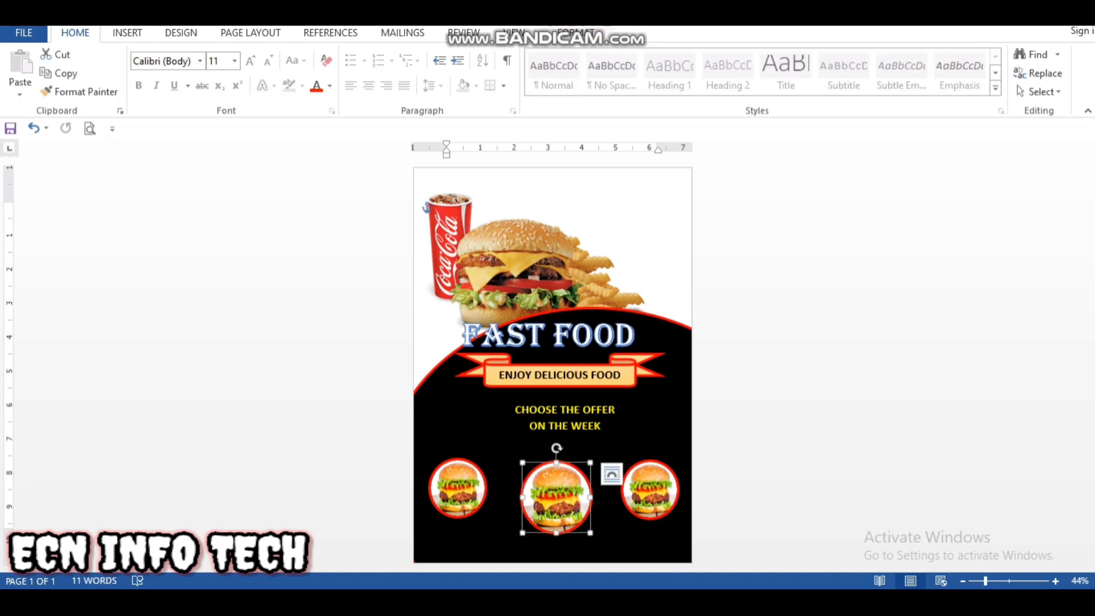
pyautogui.click(599, 448)
# Step: Draw a rectangle about 1.43" wide and 0.45" high to the left of the offer text
pyautogui.click(127, 32)
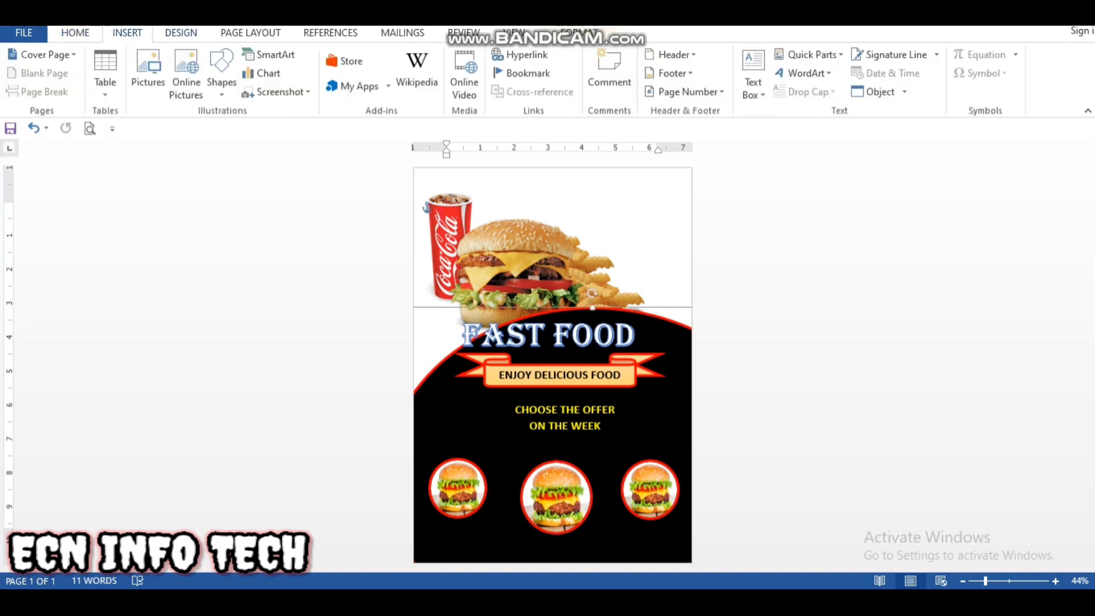
pyautogui.click(221, 65)
pyautogui.click(279, 128)
pyautogui.moveTo(436, 409)
pyautogui.mouseDown()
pyautogui.moveTo(461, 428)
pyautogui.moveTo(486, 426)
pyautogui.mouseUp()
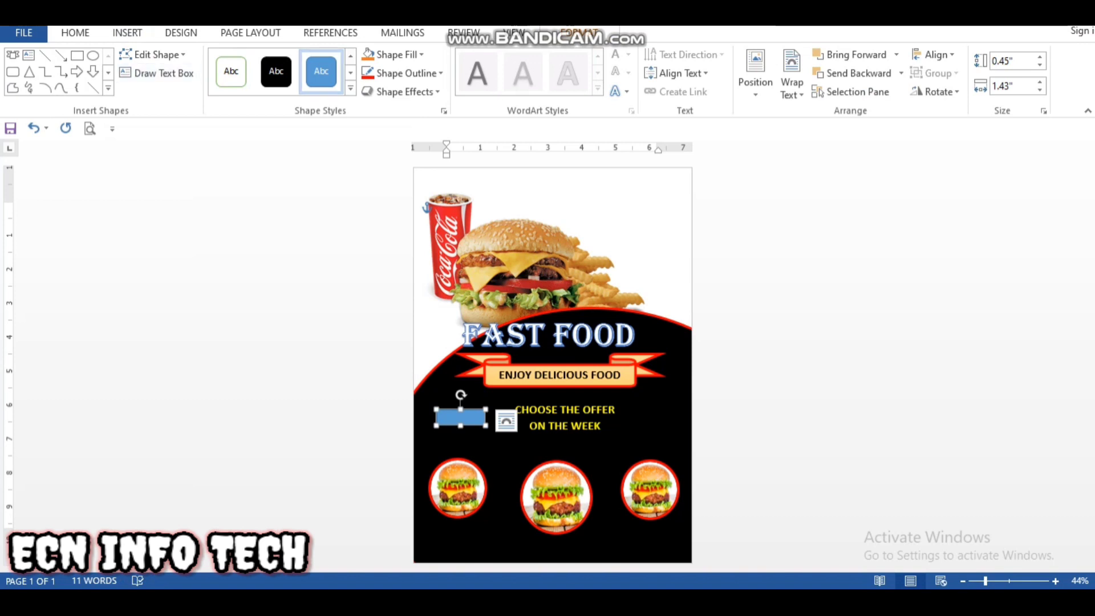
# Step: Add the price text $300 at 24 pt inside the blue rectangle beside the offer text
pyautogui.rightClick(459, 421)
pyautogui.click(504, 207)
pyautogui.click(75, 32)
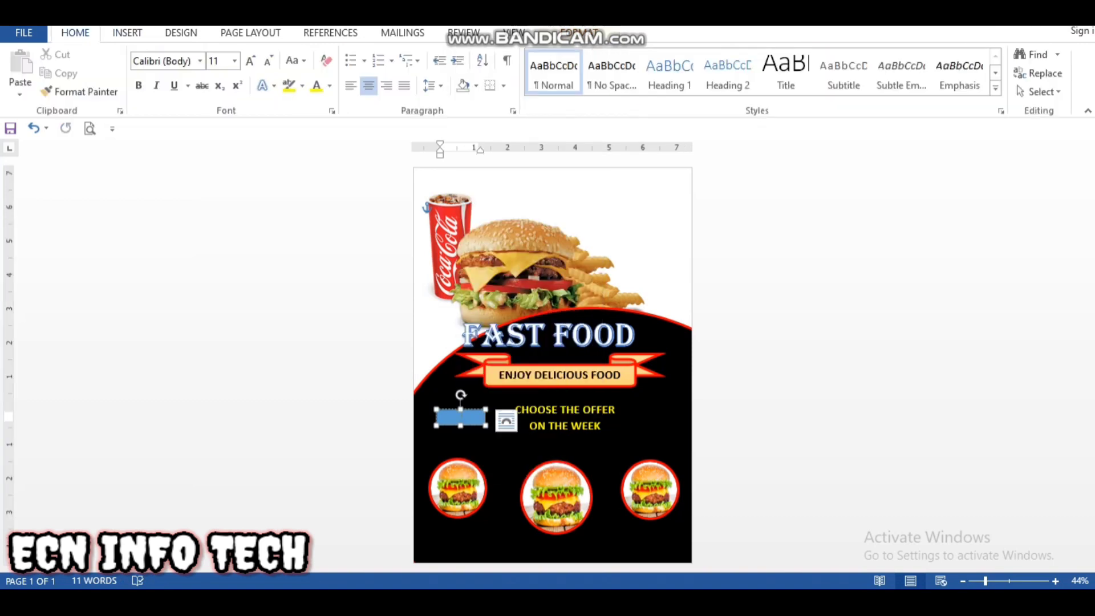
pyautogui.click(249, 60)
pyautogui.click(250, 60)
pyautogui.click(250, 60)
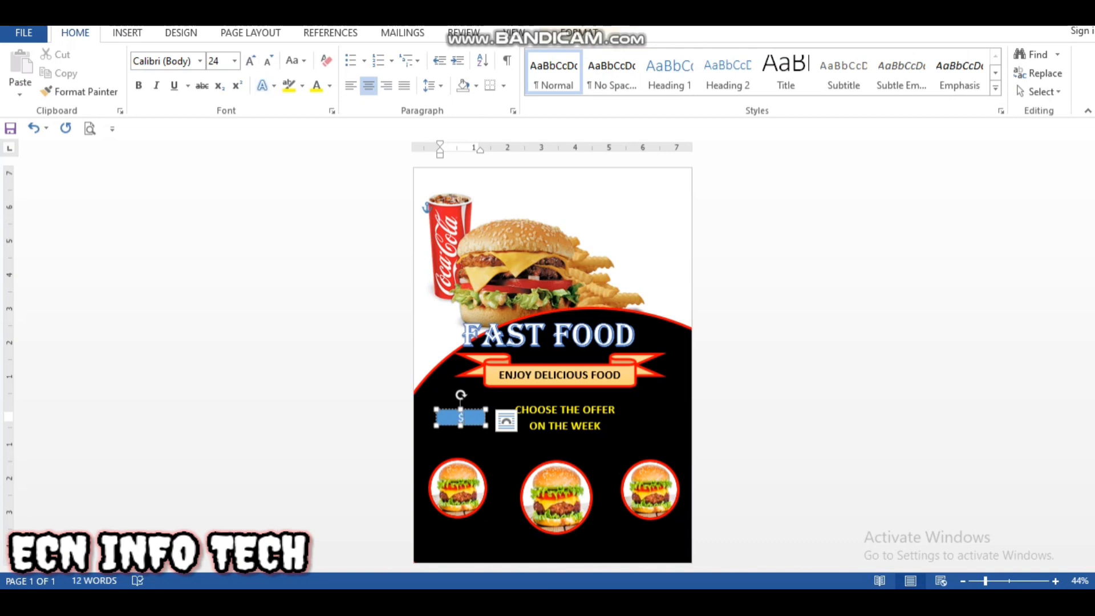
pyautogui.write('$3000')
pyautogui.press('BackSpace')
# Step: Apply the black shape style to the $300 box and place a copy of it above each of the three round burger pictures
pyautogui.click(579, 33)
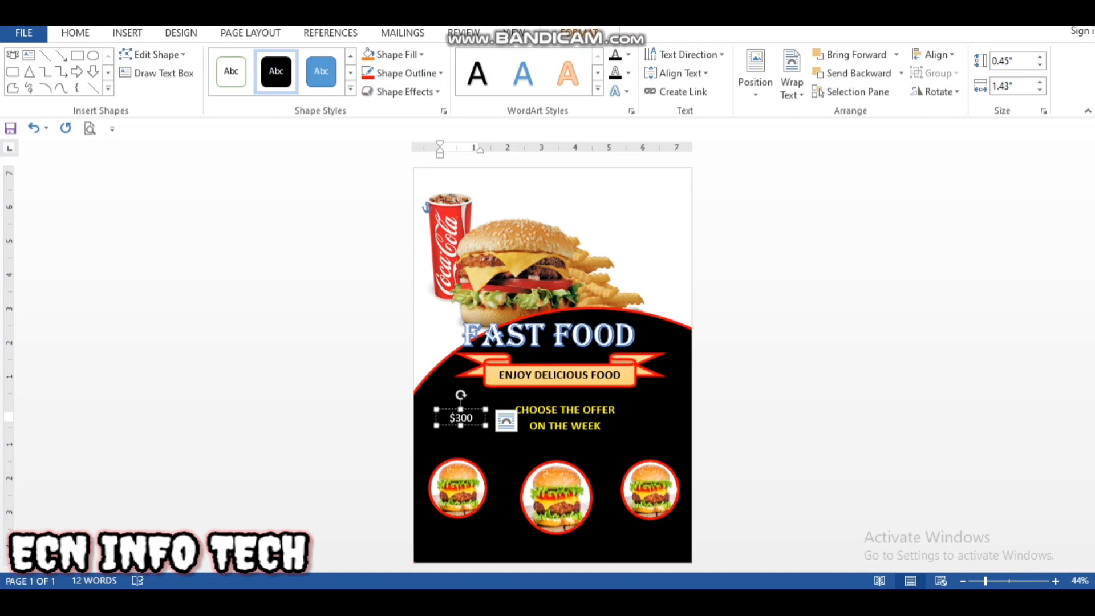
pyautogui.moveTo(459, 425); pyautogui.dragTo(647, 422)
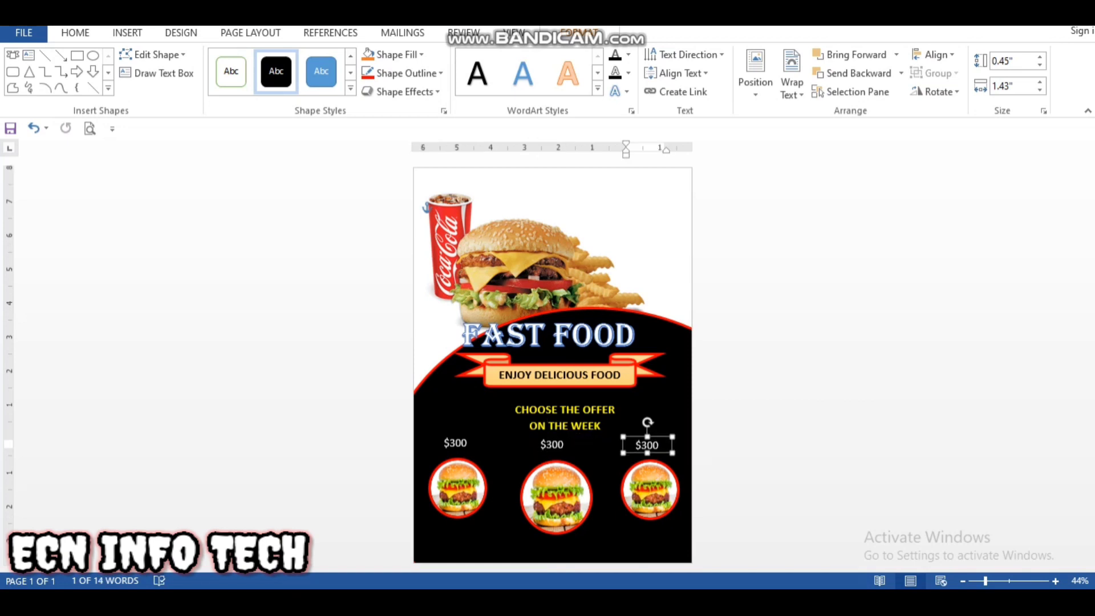
pyautogui.click(456, 443)
pyautogui.click(551, 445)
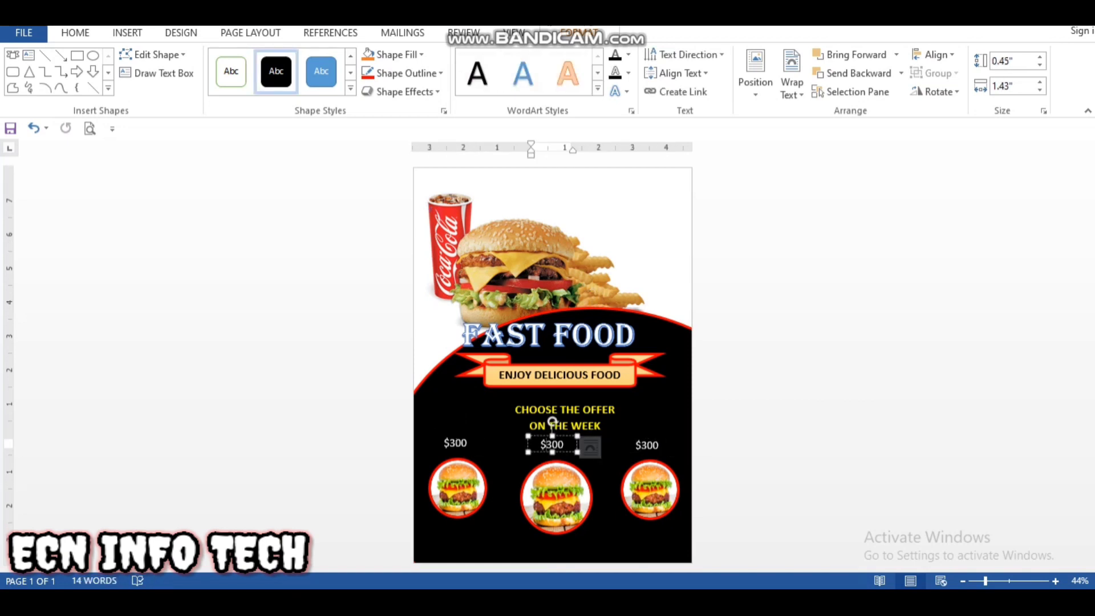
# Step: Enlarge the middle price's text and resize its box to about 1.83" wide and 0.71" high
pyautogui.moveTo(551, 444); pyautogui.dragTo(556, 444)
pyautogui.doubleClick(556, 444)
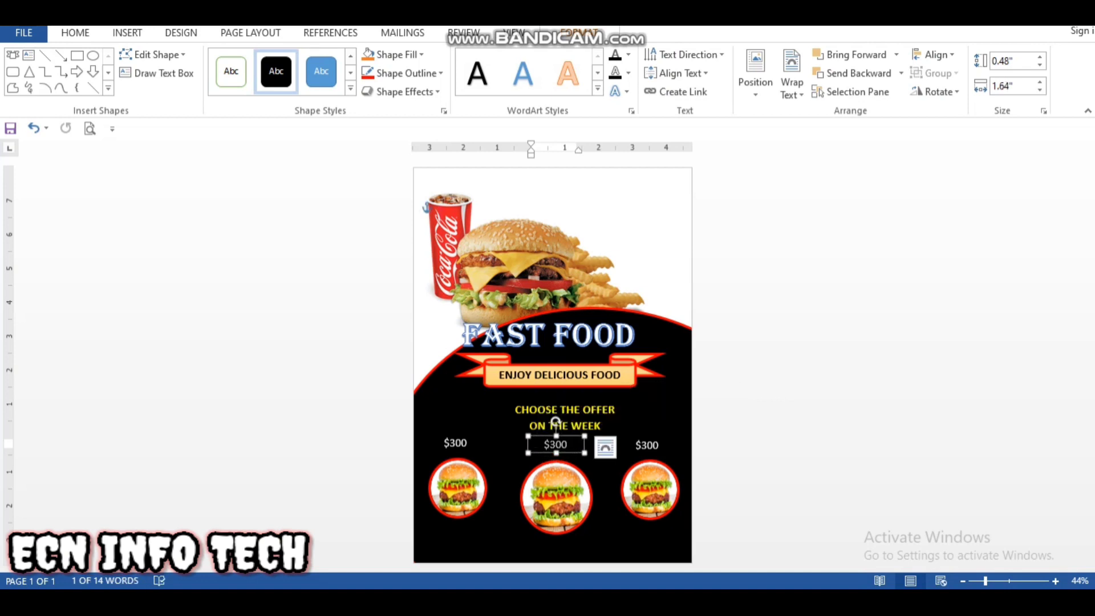
pyautogui.moveTo(569, 444); pyautogui.dragTo(542, 444)
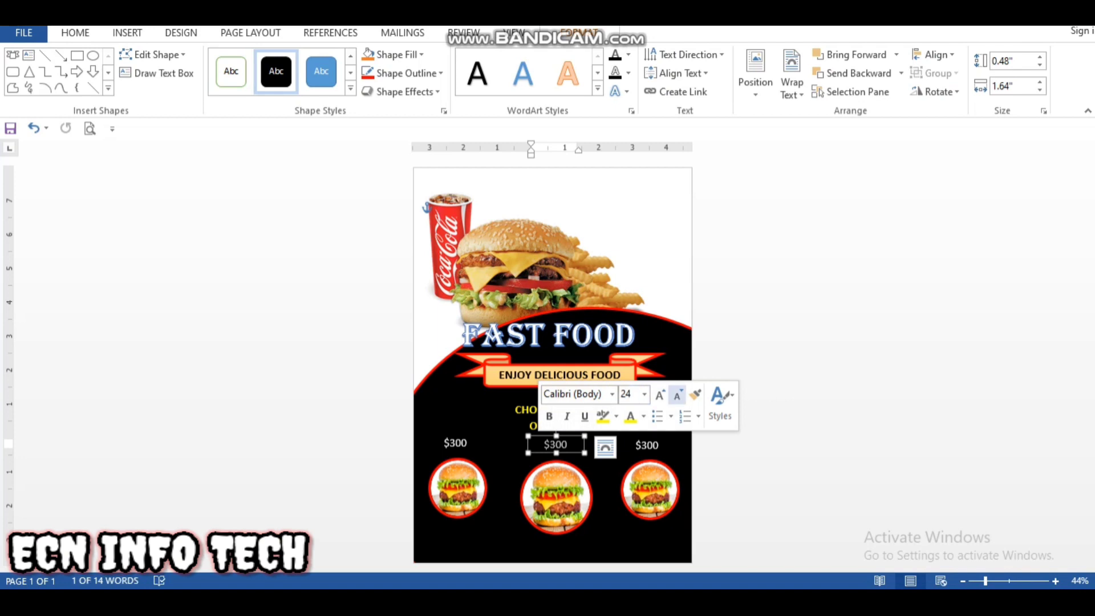
pyautogui.click(660, 394)
pyautogui.click(659, 394)
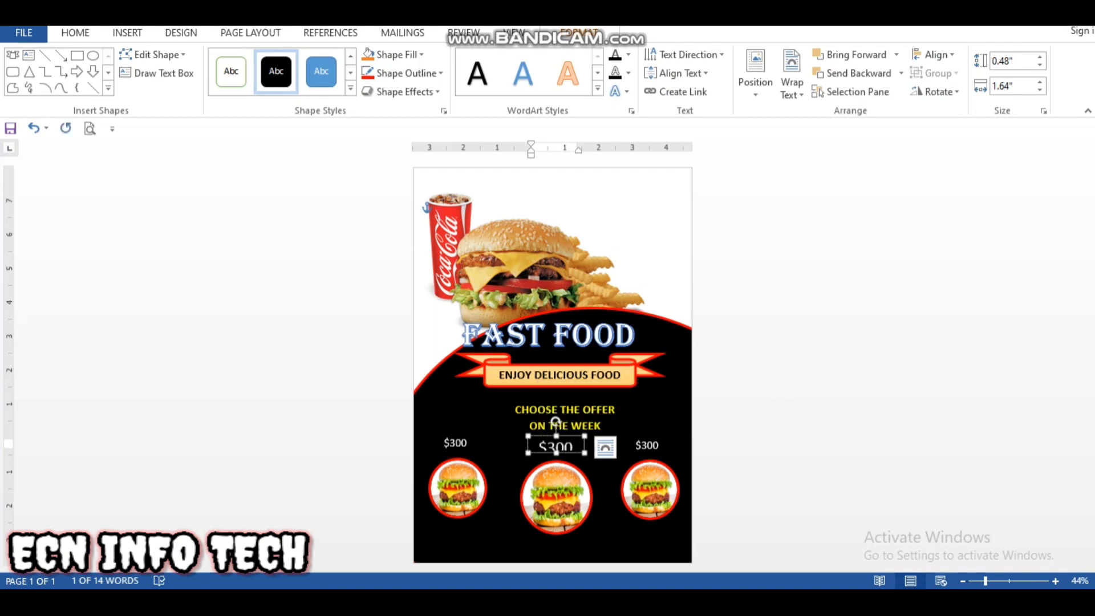
pyautogui.moveTo(584, 453); pyautogui.dragTo(590, 461)
pyautogui.click(575, 448)
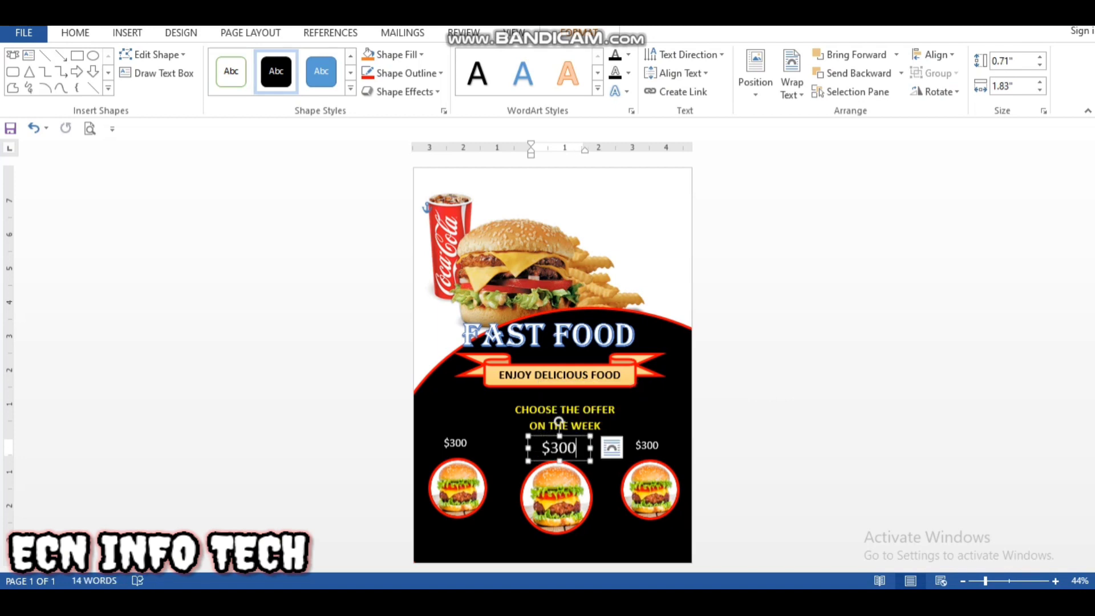
# Step: Change the price above the middle burger to $500
pyautogui.press('BackSpace')
pyautogui.press('BackSpace')
pyautogui.press('BackSpace')
# Step: Change the price above the burger nearest the page's right edge to $350
pyautogui.click(653, 444)
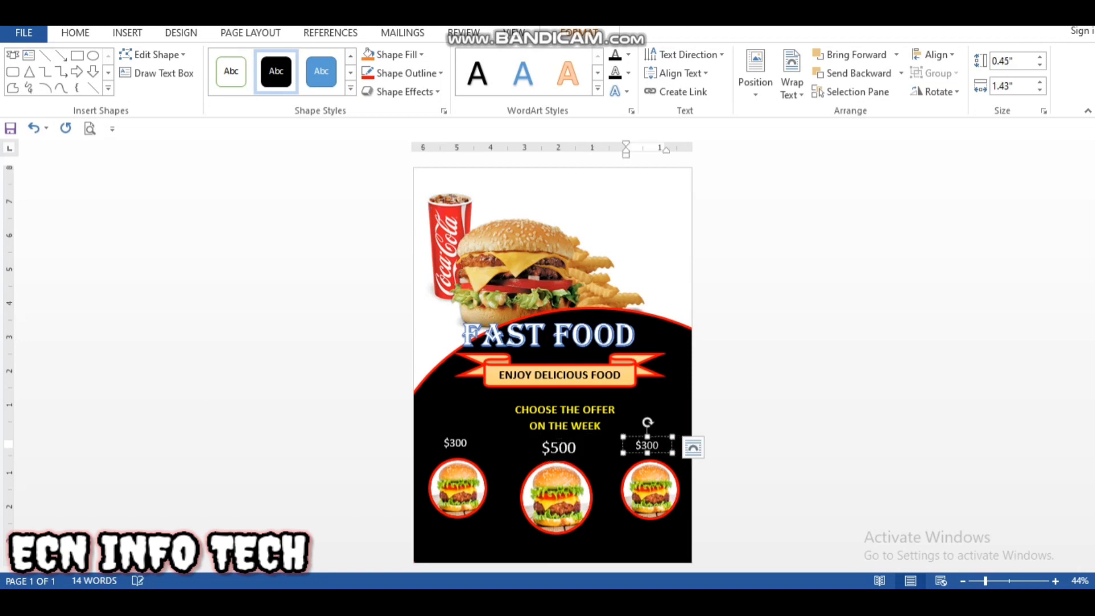
pyautogui.press('BackSpace')
pyautogui.press('BackSpace')
pyautogui.write('5')
# Step: Enlarge the $350 text to 36 pt and its box to about 1.6" by 0.69", aligning it with the $500 price
pyautogui.doubleClick(649, 445)
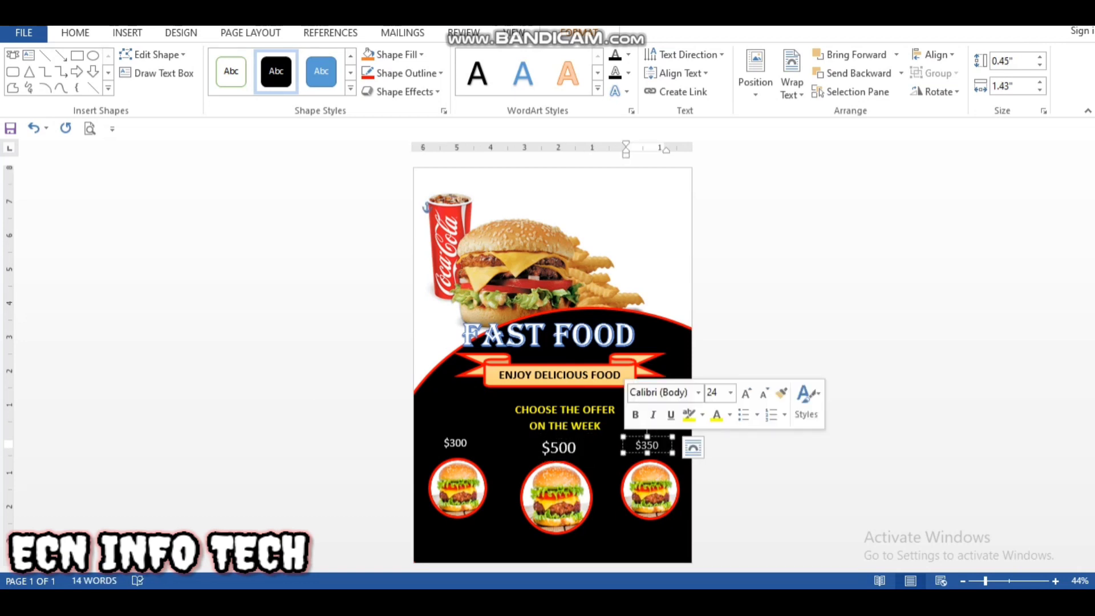
pyautogui.click(745, 392)
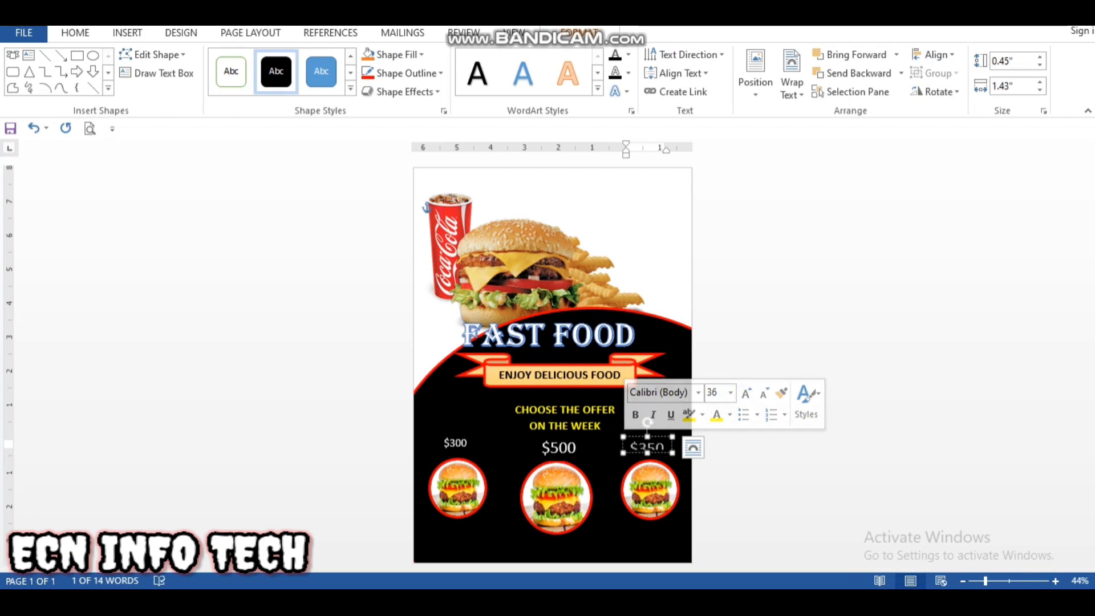
pyautogui.moveTo(673, 454); pyautogui.dragTo(678, 461)
pyautogui.click(608, 479)
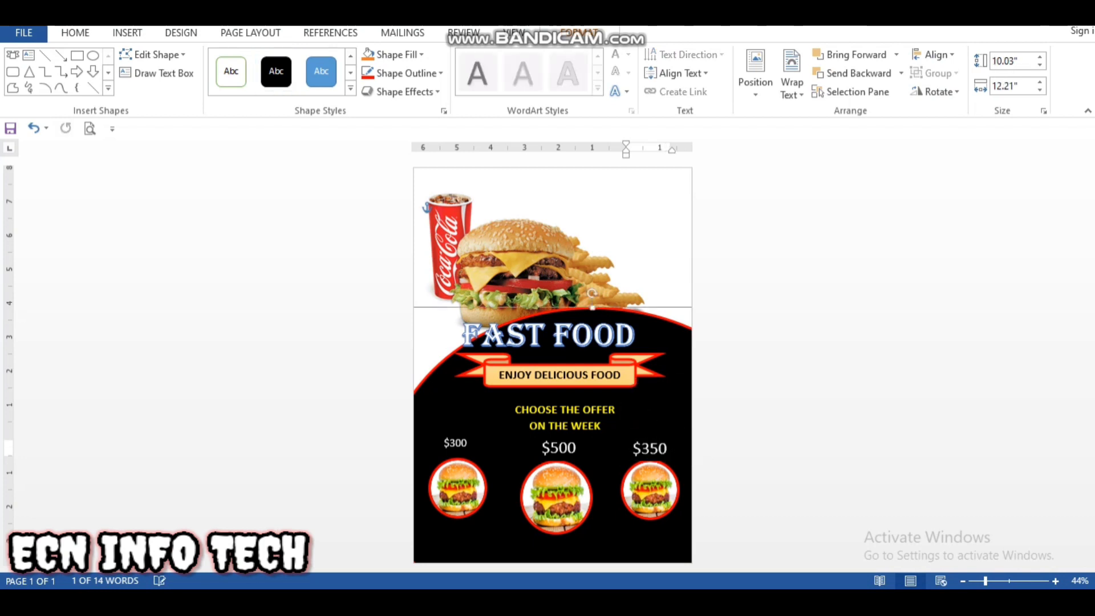
pyautogui.click(642, 448)
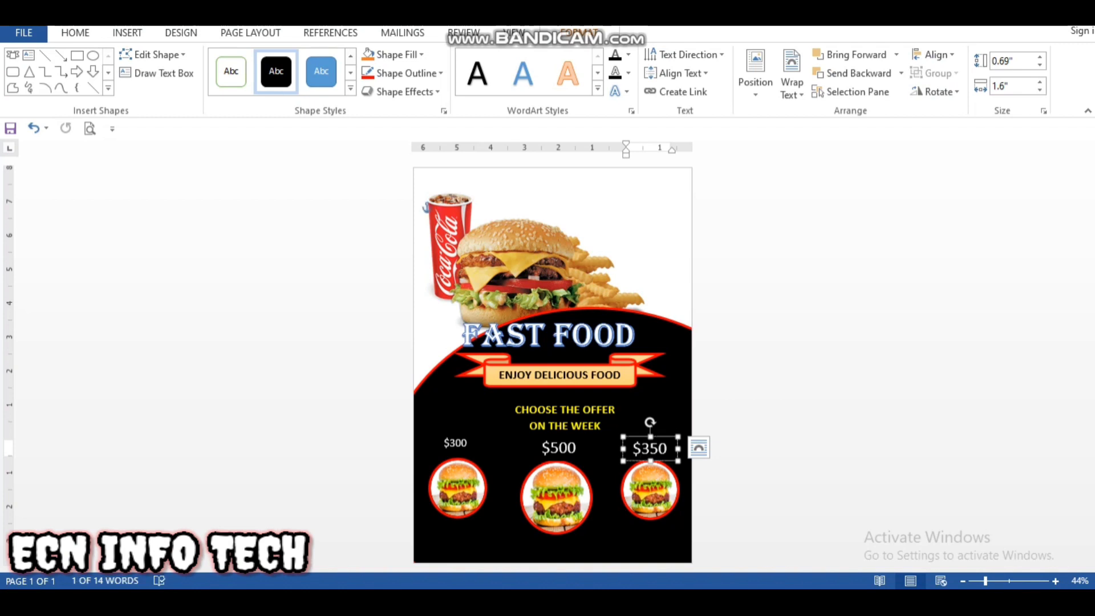
# Step: Enlarge the $300 text to 36 pt and extend its box downward to fit the price
pyautogui.click(467, 443)
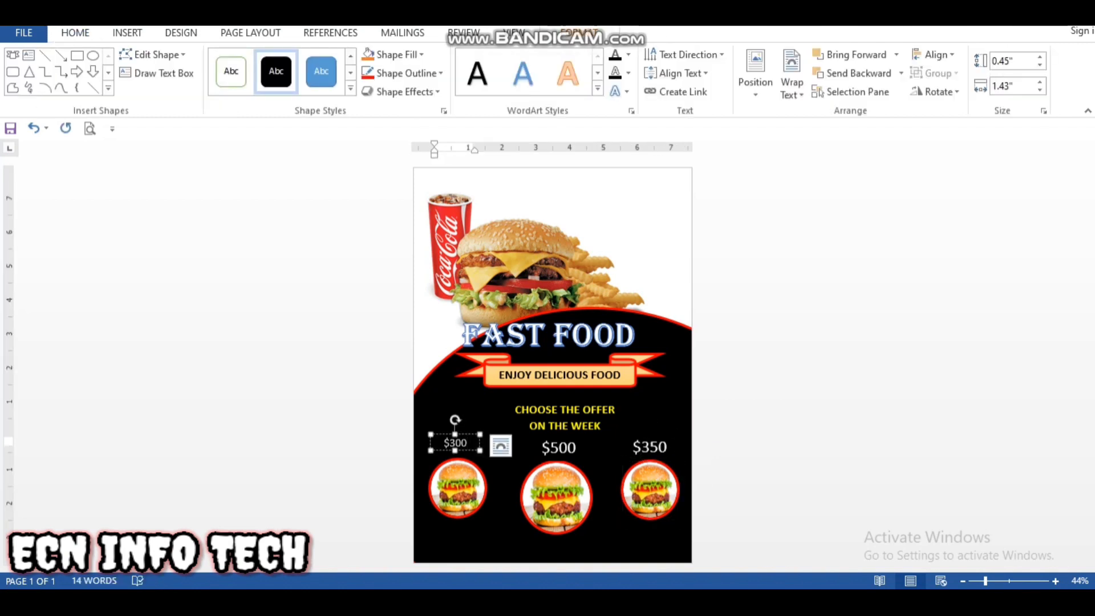
pyautogui.doubleClick(455, 443)
pyautogui.click(555, 393)
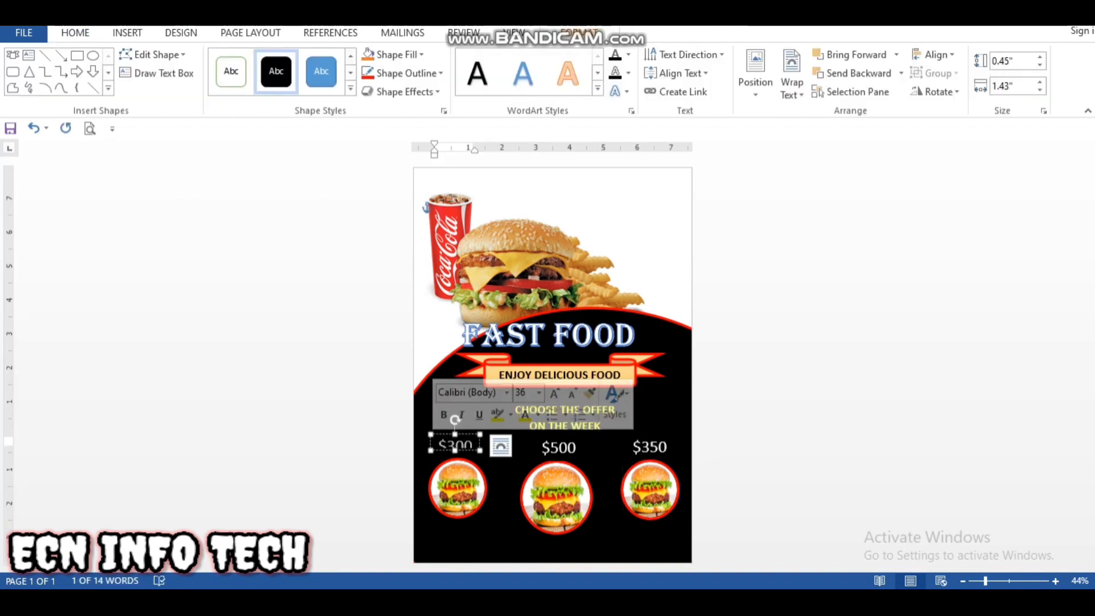
pyautogui.moveTo(455, 450); pyautogui.dragTo(455, 459)
pyautogui.click(494, 429)
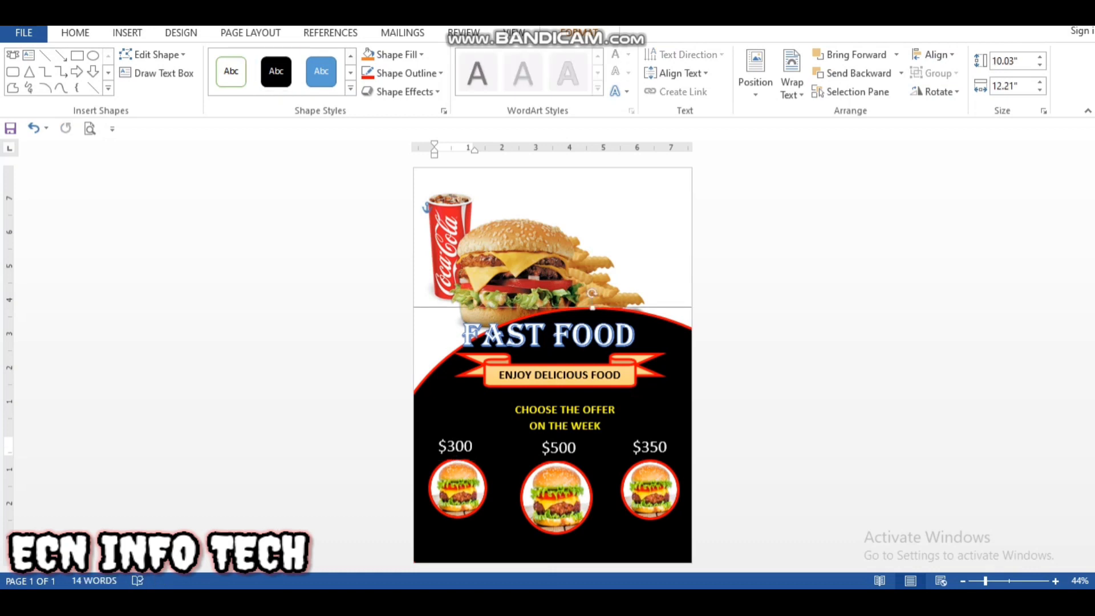
# Step: Nudge the $300 price slightly up and the middle burger picture slightly towards the page's left edge
pyautogui.click(467, 435)
pyautogui.press('Up')
pyautogui.press('Up')
pyautogui.click(497, 436)
pyautogui.click(555, 473)
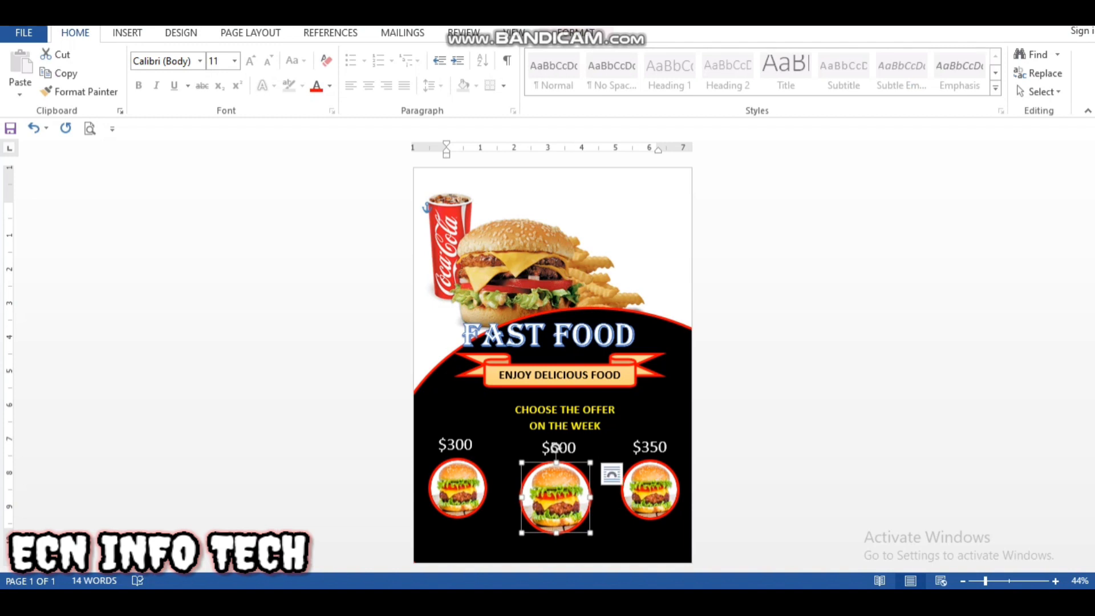
pyautogui.click(502, 459)
pyautogui.click(126, 32)
pyautogui.click(186, 74)
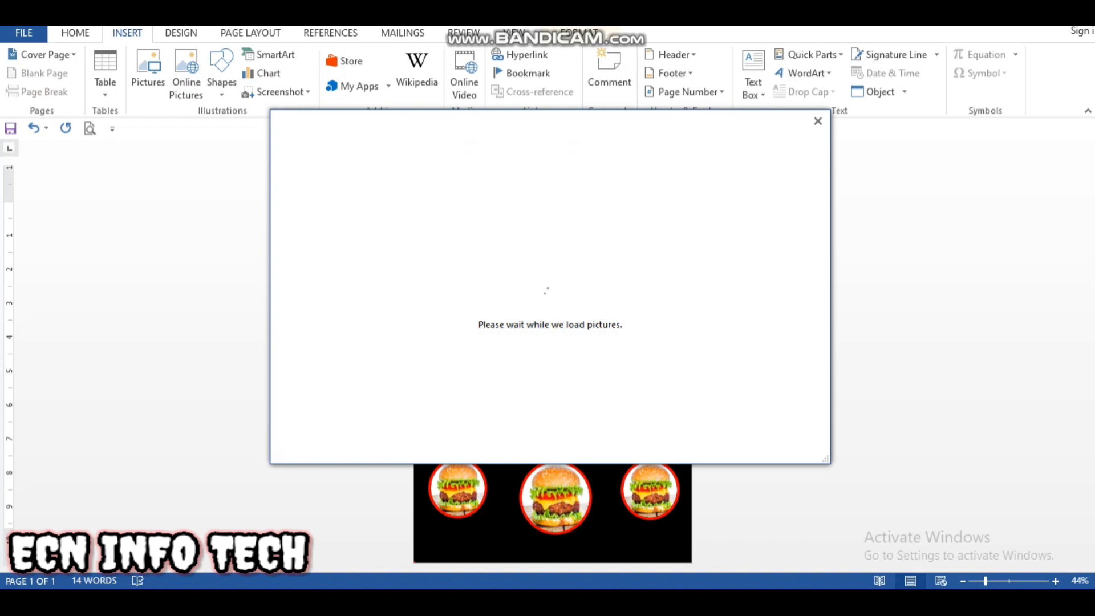
pyautogui.press('Escape')
# Step: Draw a rounded rectangle about 2.26" wide and 0.55" high below the burger priced $300
pyautogui.click(221, 74)
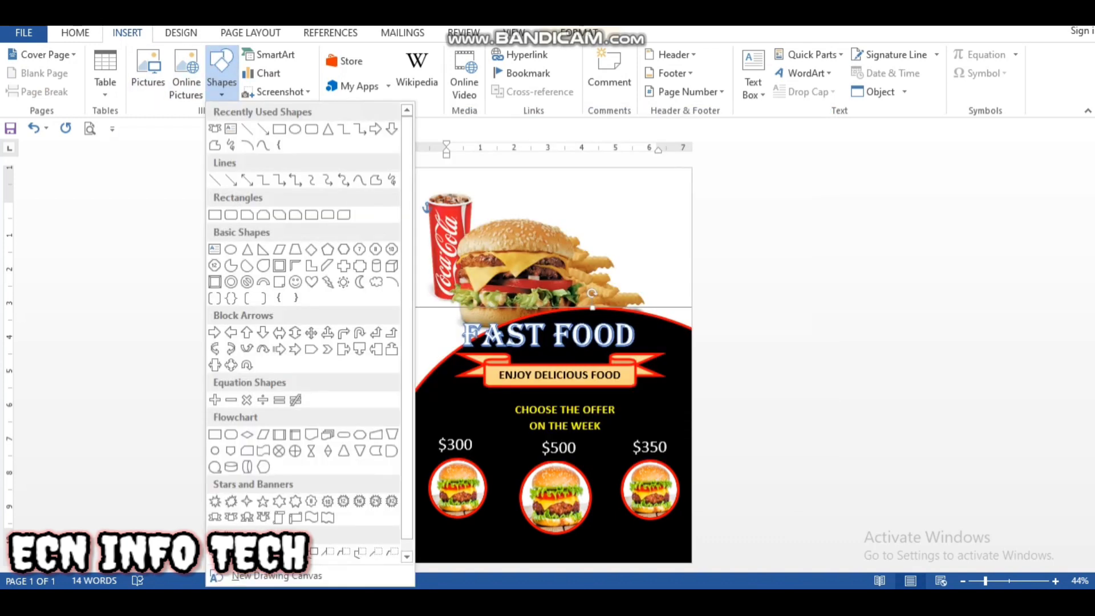
pyautogui.click(278, 129)
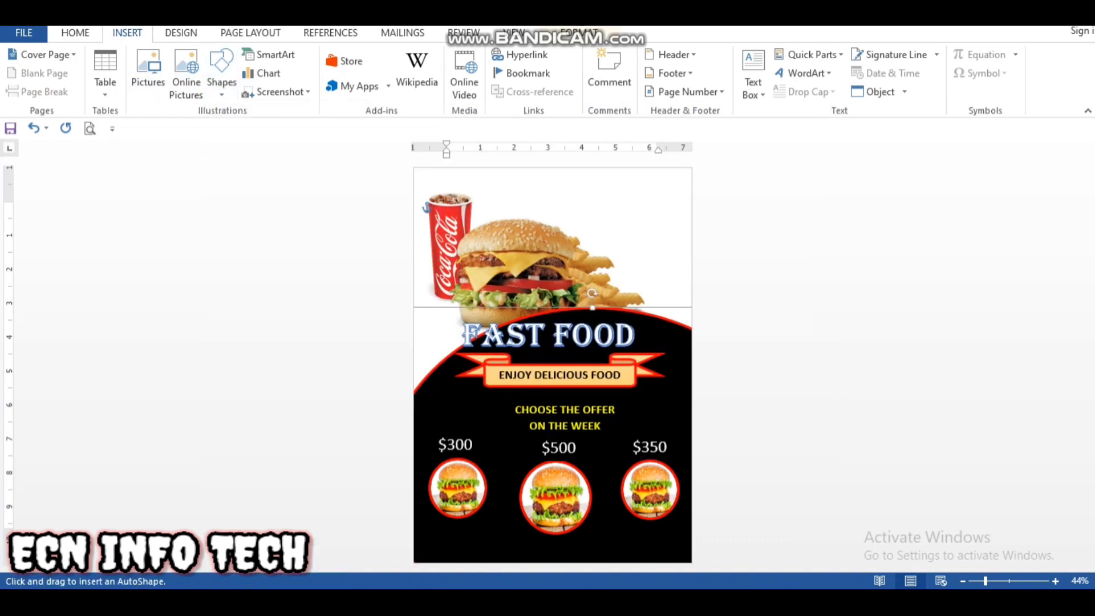
pyautogui.click(221, 75)
pyautogui.click(311, 129)
pyautogui.moveTo(430, 524); pyautogui.dragTo(508, 545)
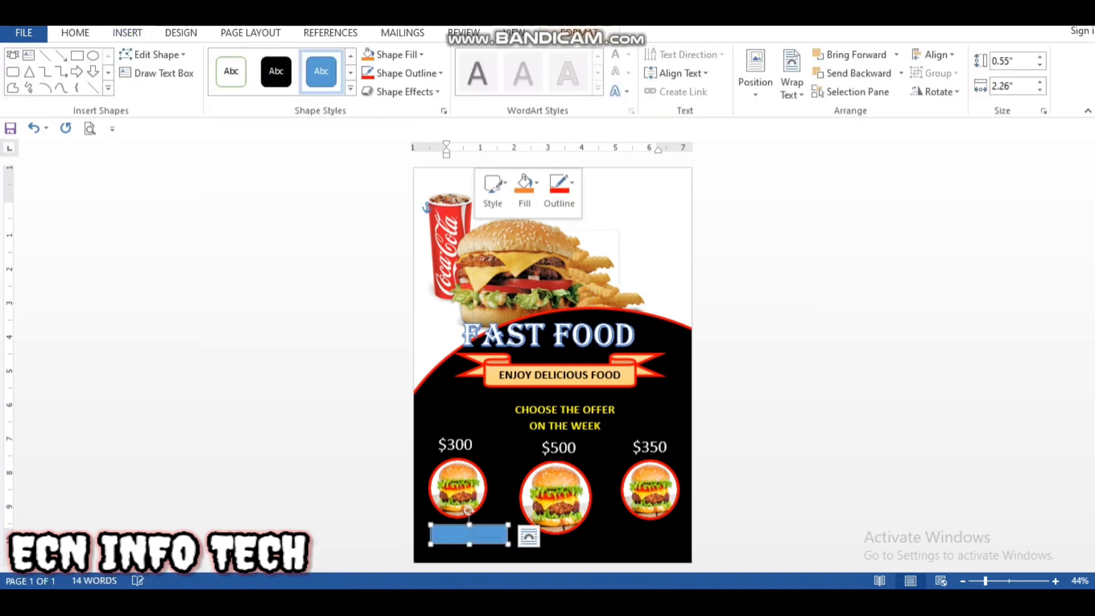
# Step: Add the label DOUBLE BUN at 24 pt inside the new rounded rectangle
pyautogui.rightClick(472, 535)
pyautogui.click(513, 323)
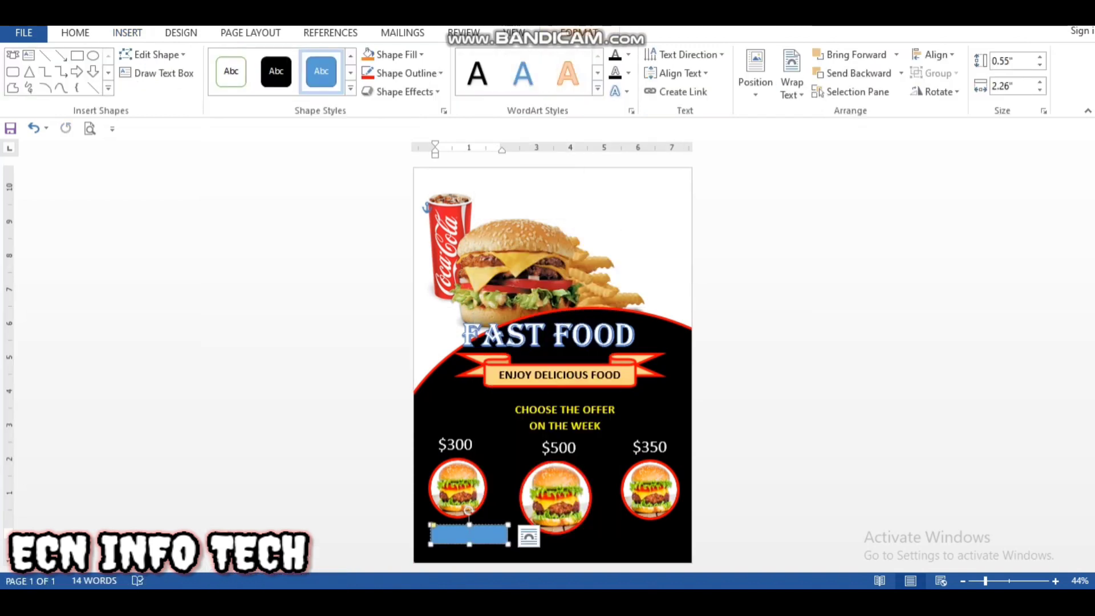
pyautogui.click(75, 33)
pyautogui.click(250, 61)
pyautogui.click(250, 61)
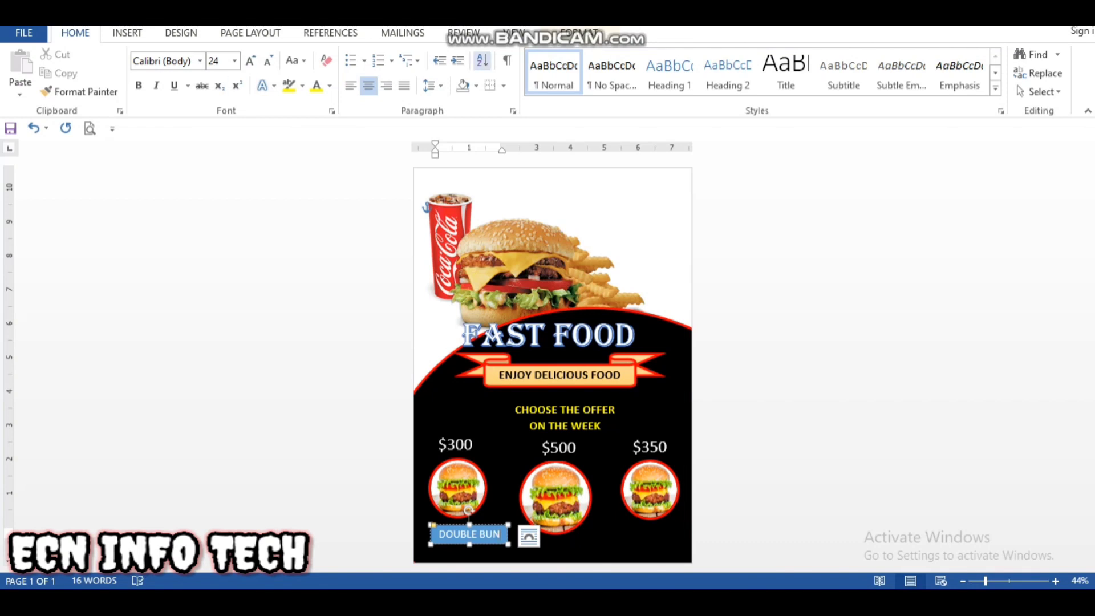
# Step: Apply the solid gold shape style to the DOUBLE BUN label box
pyautogui.click(579, 33)
pyautogui.click(351, 89)
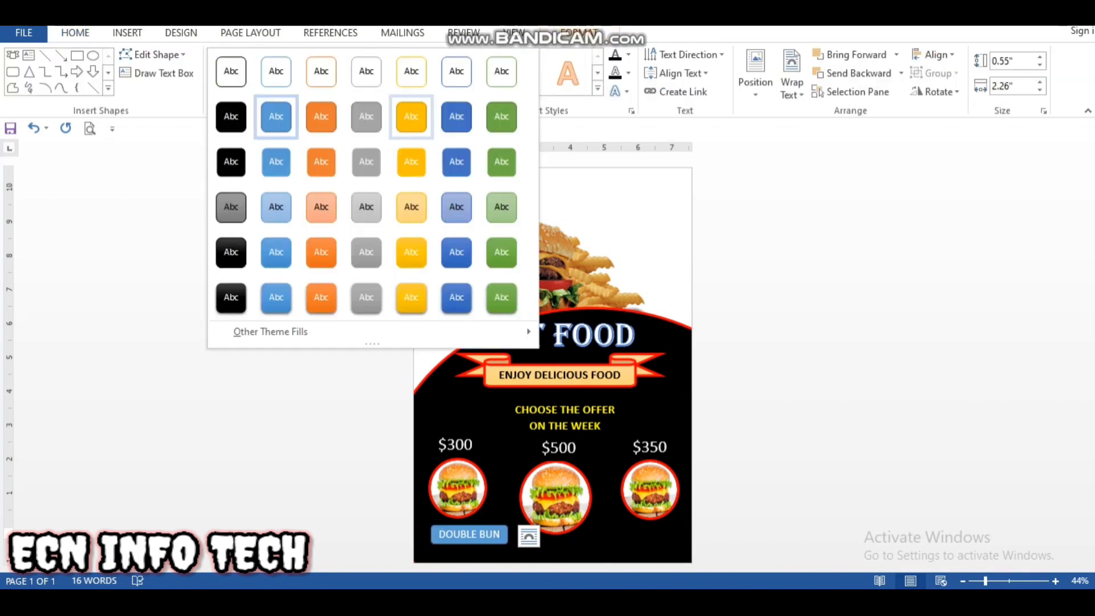
pyautogui.click(410, 118)
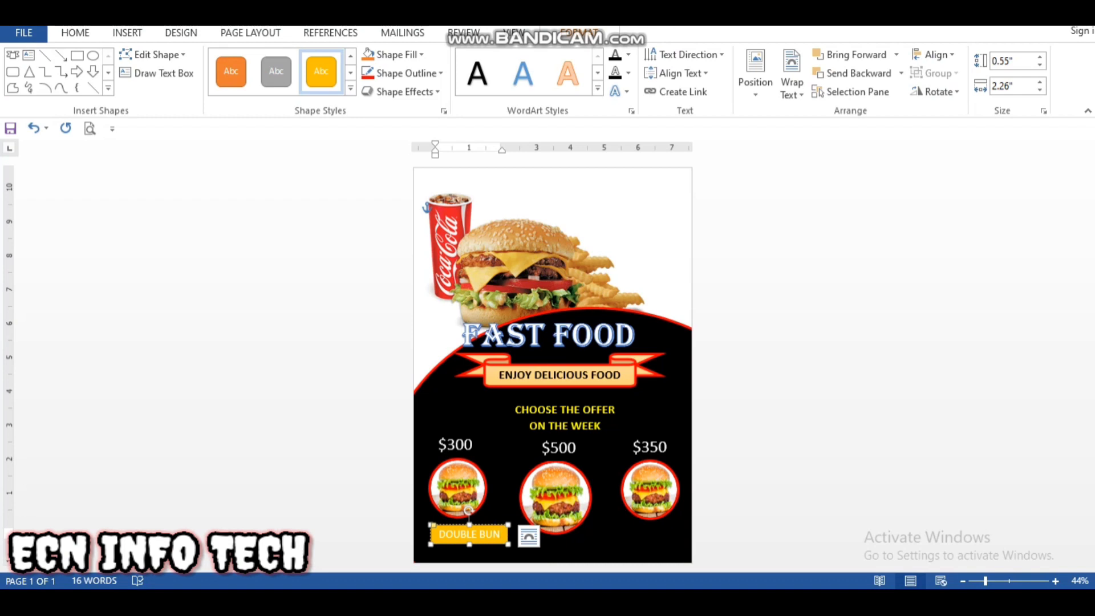
# Step: Make the DOUBLE BUN text bold and colour it black
pyautogui.moveTo(503, 534); pyautogui.dragTo(436, 534)
pyautogui.click(75, 33)
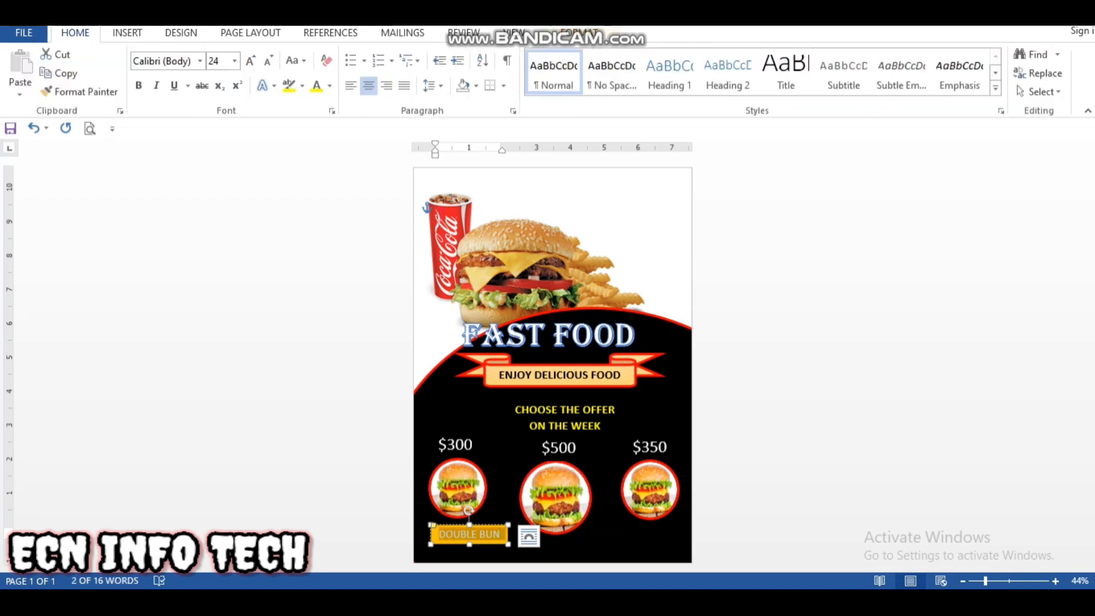
pyautogui.click(138, 86)
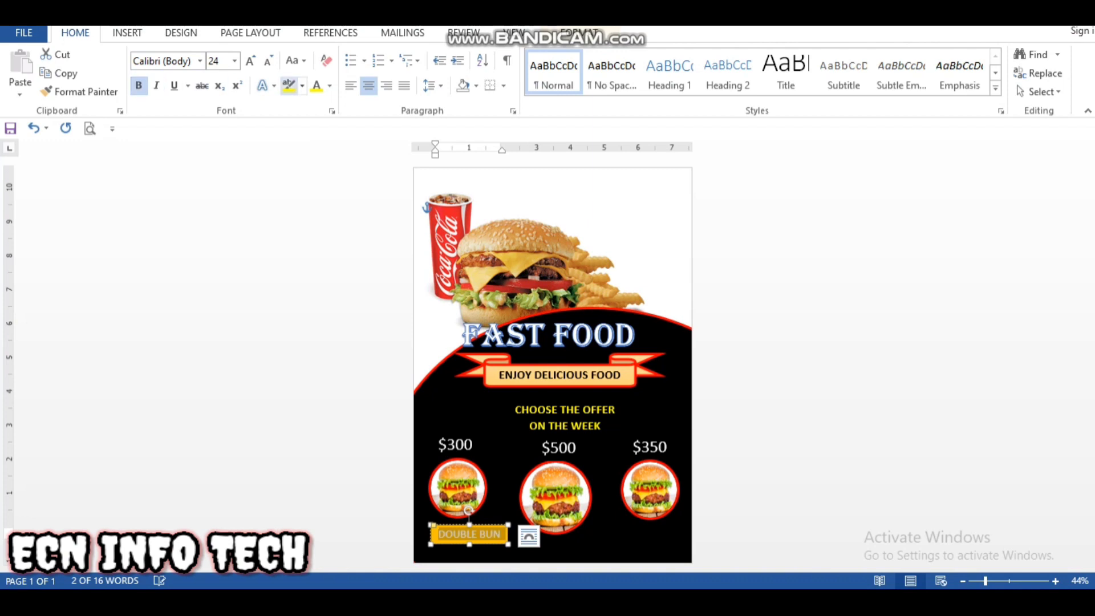
pyautogui.click(330, 86)
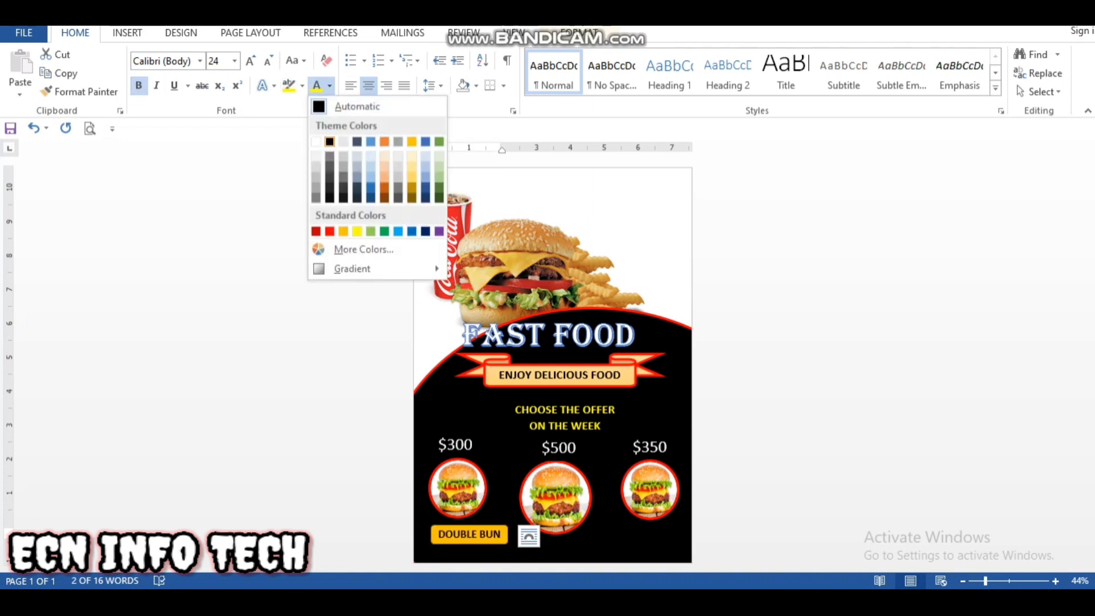
pyautogui.click(329, 141)
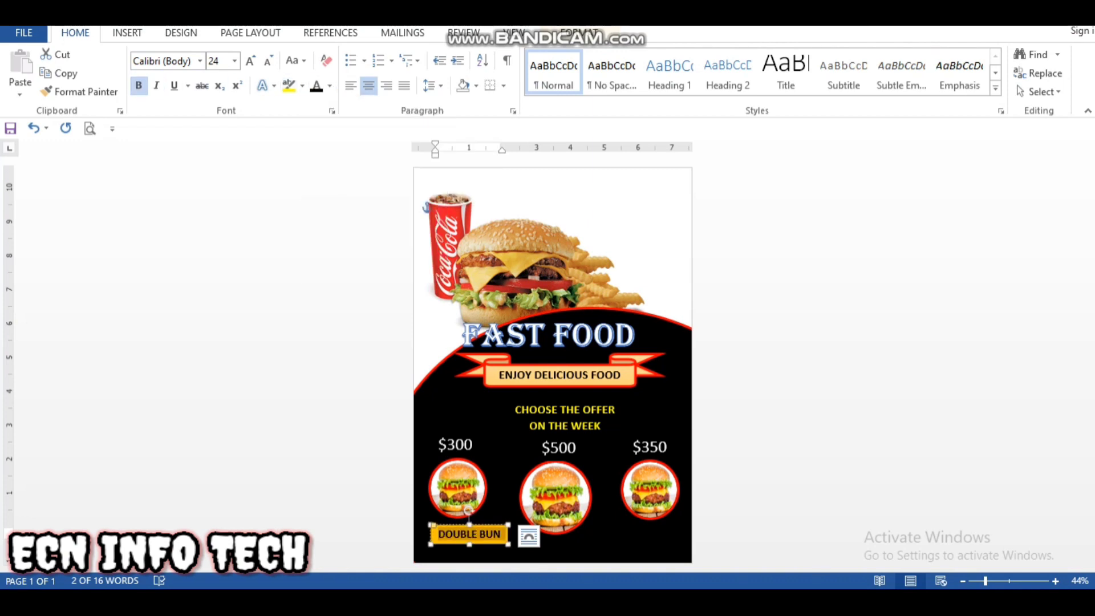
# Step: Nudge the DOUBLE BUN label left and slightly up so it is centred under the burger priced $300
pyautogui.click(496, 525)
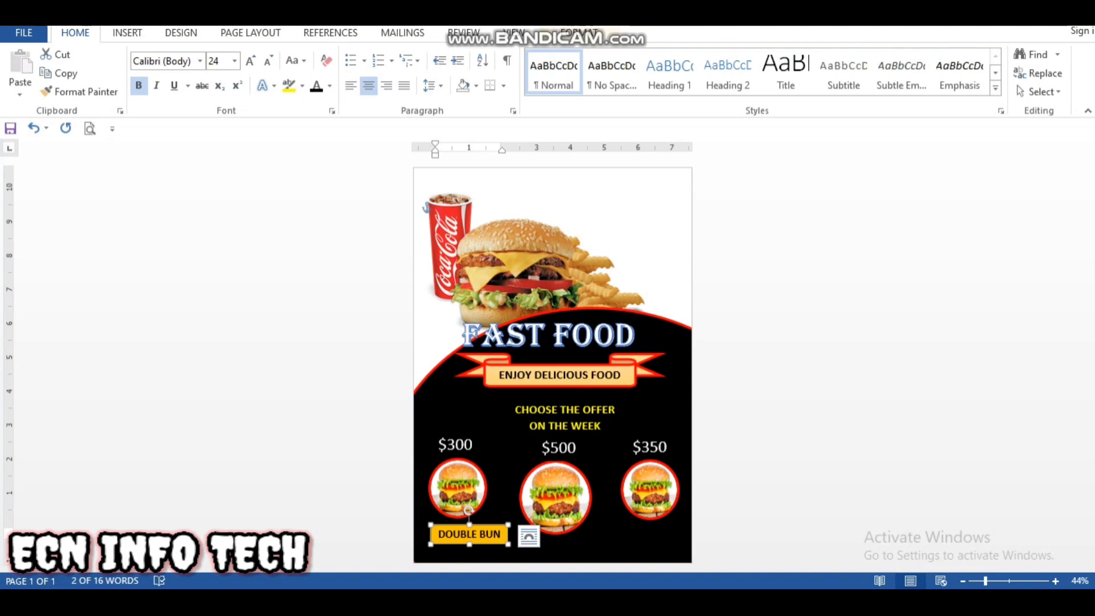
pyautogui.press('Left')
pyautogui.press('Left')
pyautogui.press('Left')
pyautogui.press('Left')
pyautogui.press('Left')
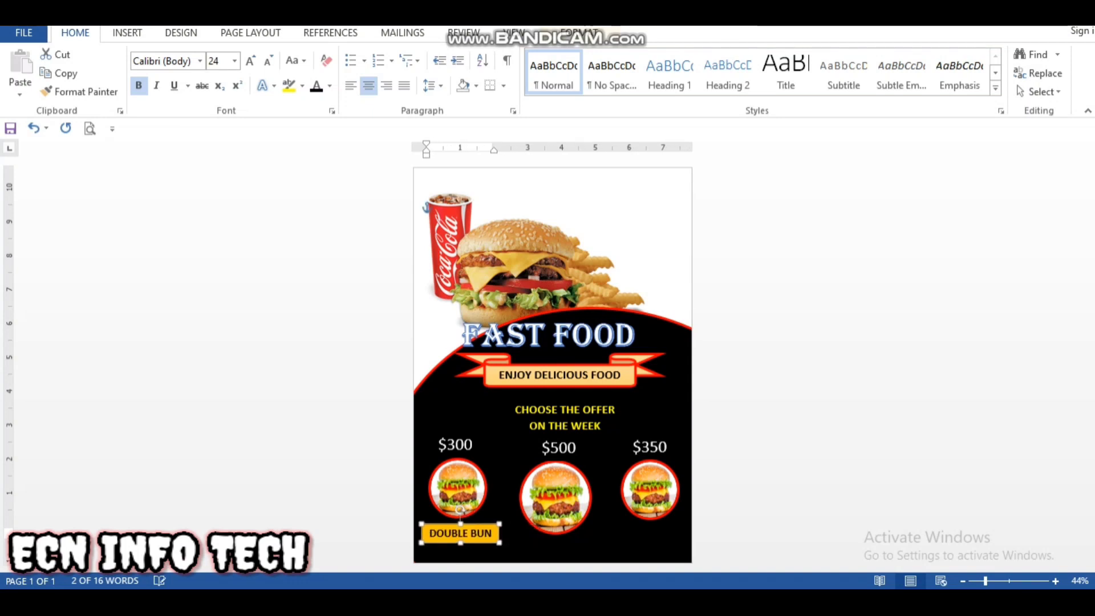
pyautogui.press('Left')
pyautogui.press('Up')
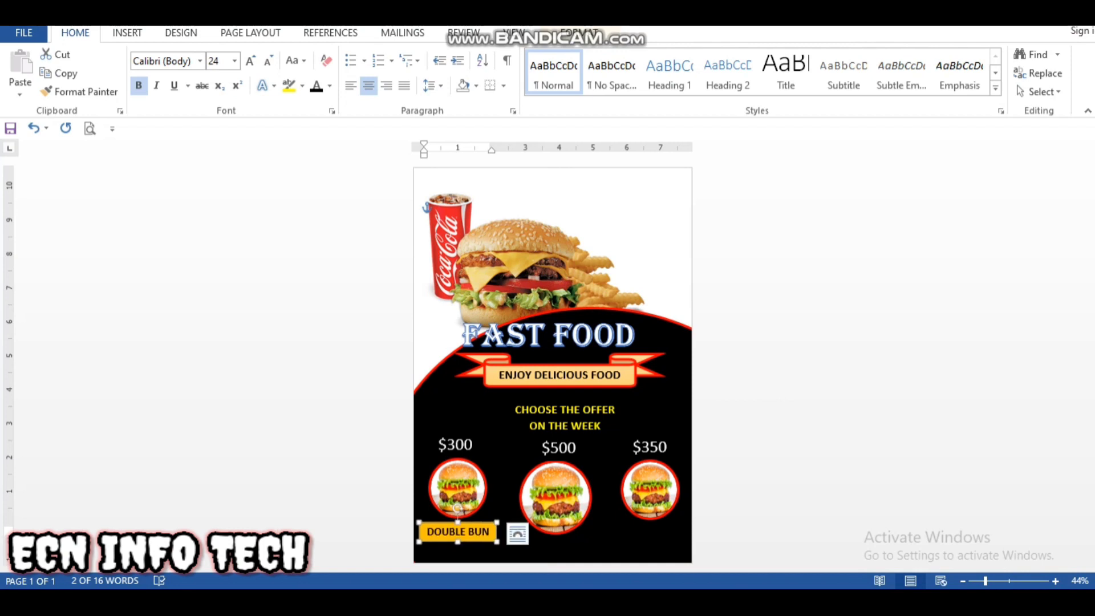
pyautogui.click(505, 551)
# Step: Place copies of the DOUBLE BUN label beneath the $500 and $350 burger pictures
pyautogui.click(479, 539)
pyautogui.moveTo(479, 540); pyautogui.dragTo(577, 558)
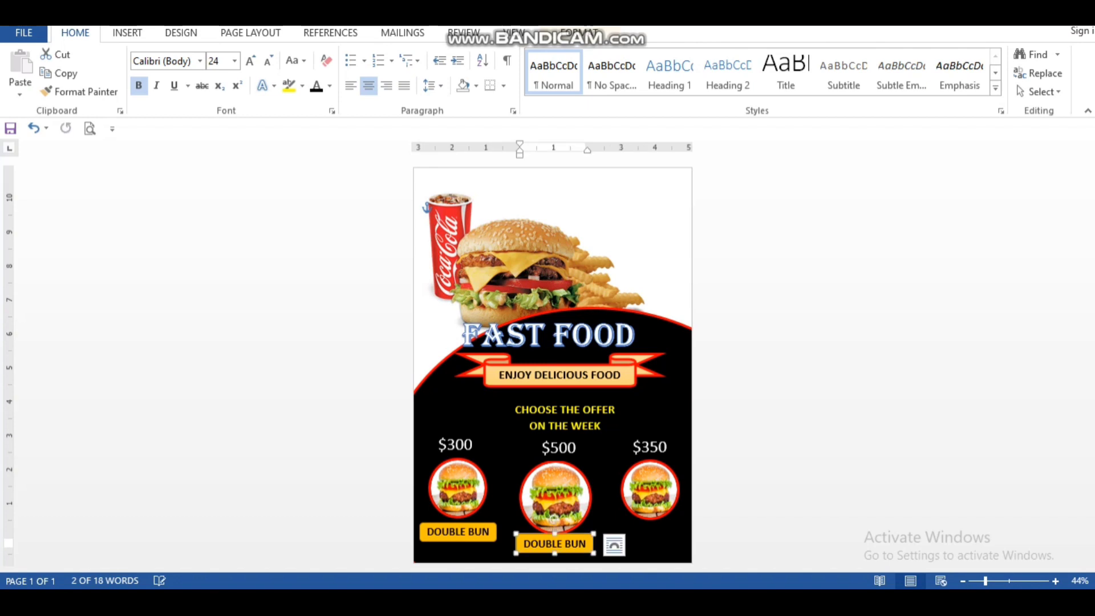
pyautogui.moveTo(555, 544); pyautogui.dragTo(650, 532)
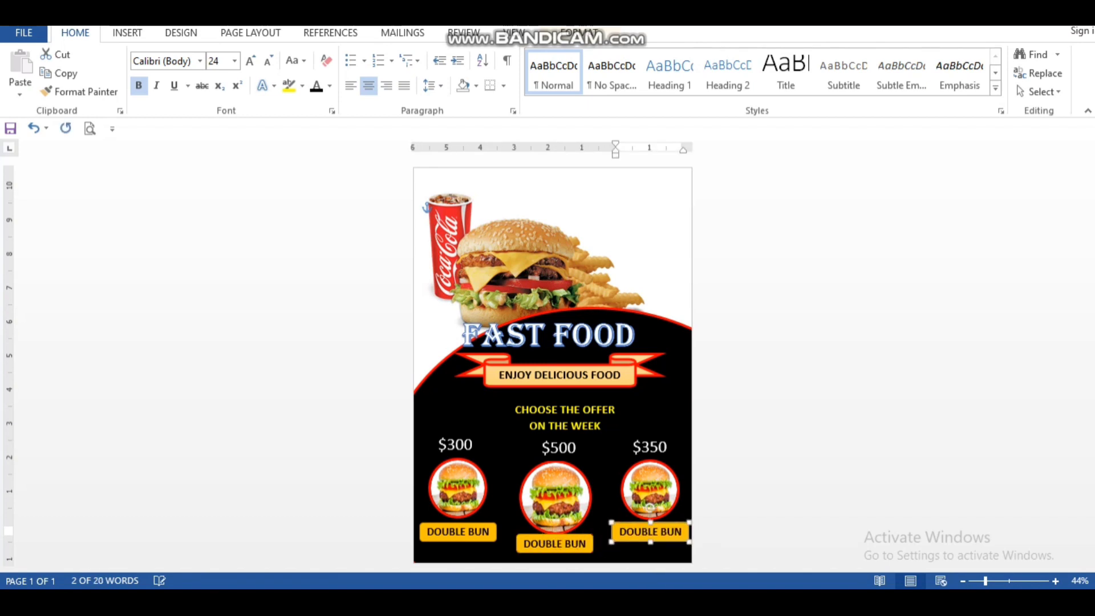
# Step: Replace the label text under the $500 burger with EXTRA BIG
pyautogui.moveTo(491, 531); pyautogui.dragTo(427, 531)
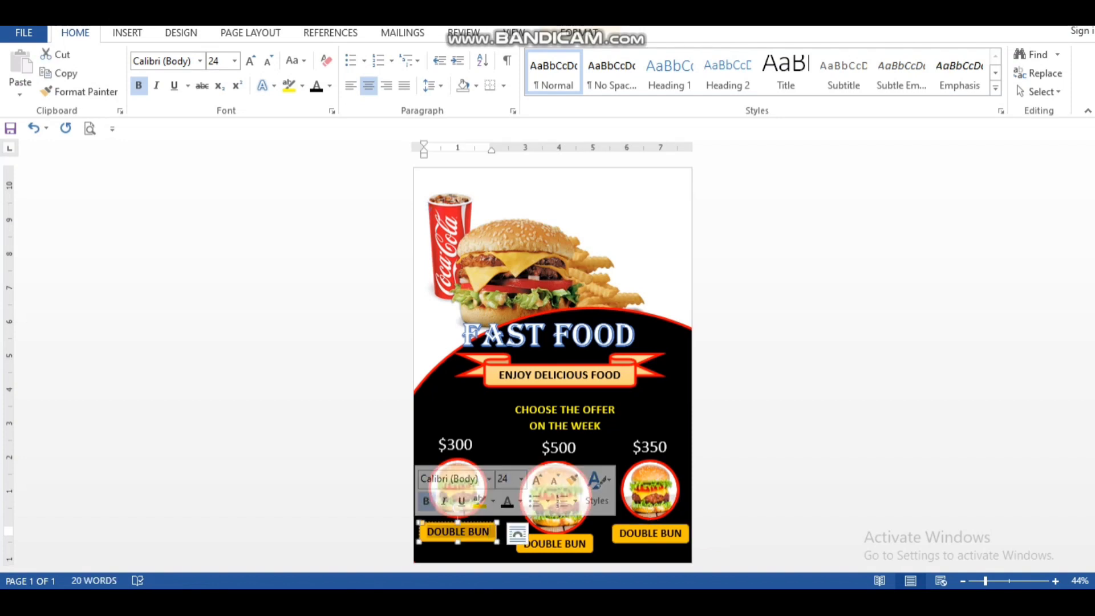
pyautogui.click(586, 543)
pyautogui.moveTo(586, 543); pyautogui.dragTo(523, 544)
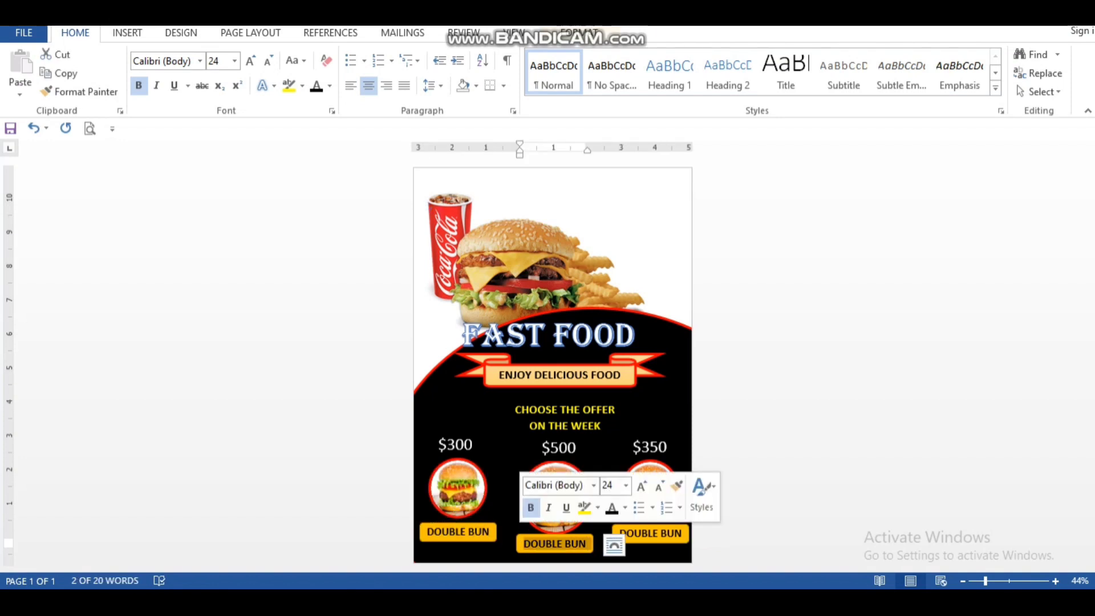
pyautogui.write('EXTRA')
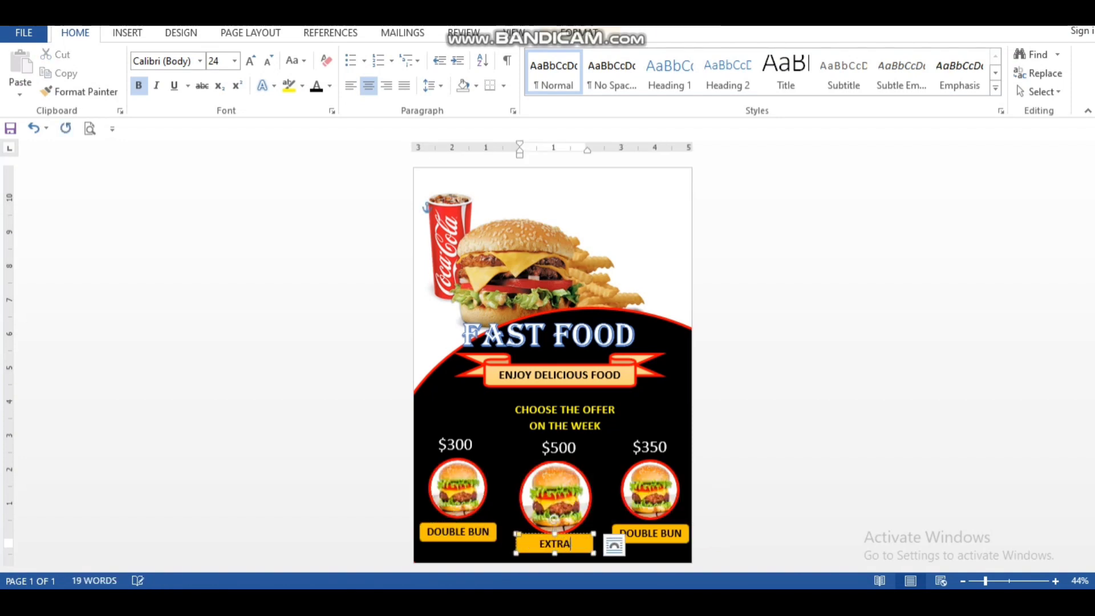
pyautogui.write(' BIG')
# Step: Replace the label text under the $350 burger with CHEESY MAYO and widen its box so the words fit on one line
pyautogui.moveTo(682, 533); pyautogui.dragTo(619, 533)
pyautogui.write('CHEE')
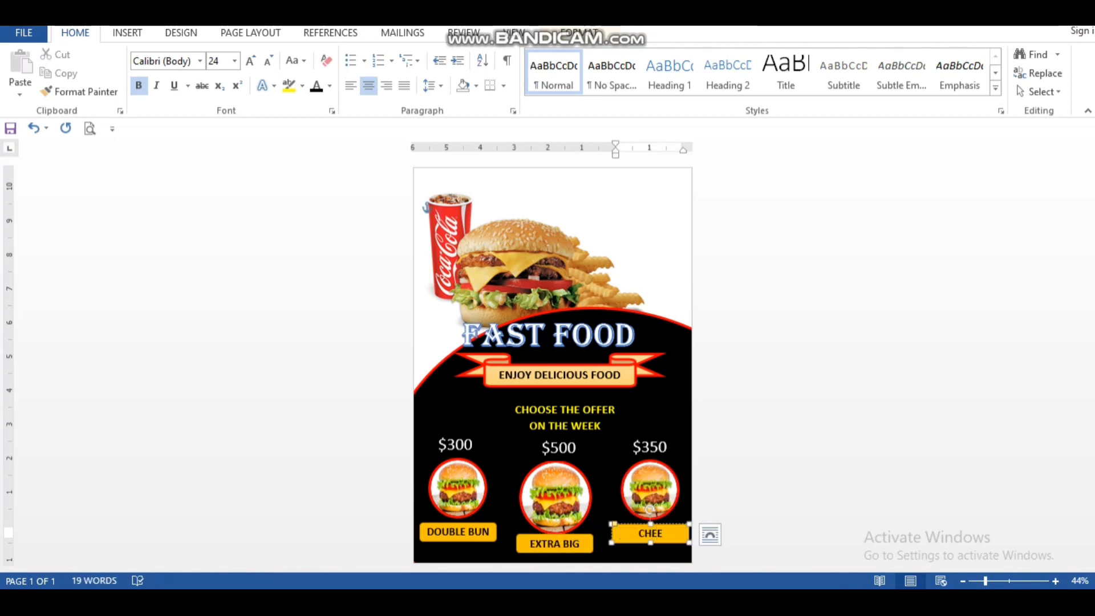
pyautogui.write('SY MAYO')
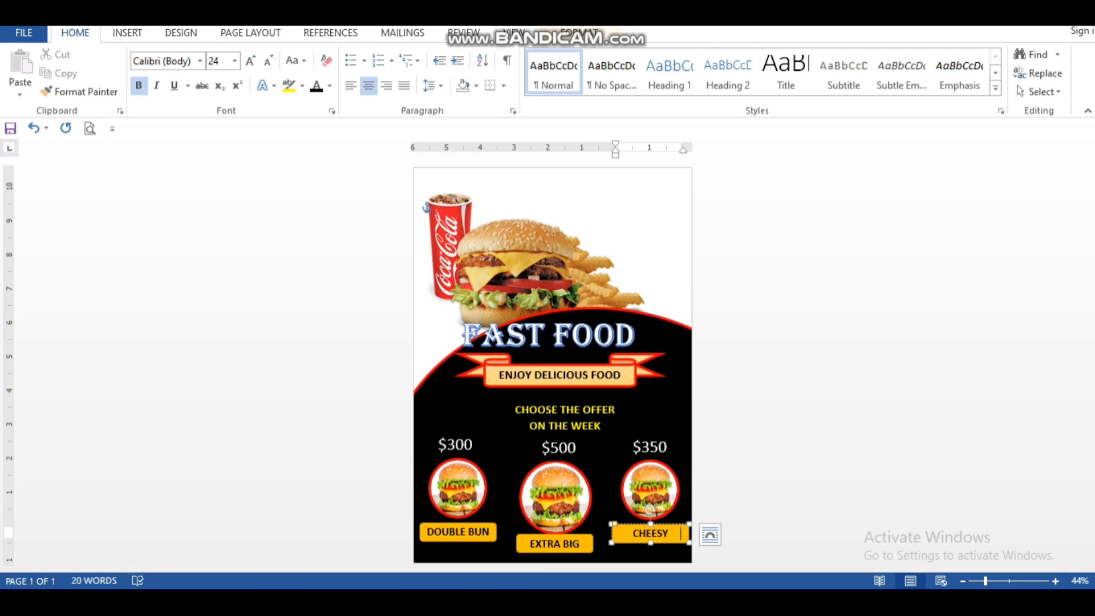
pyautogui.moveTo(612, 542); pyautogui.dragTo(606, 542)
pyautogui.click(601, 514)
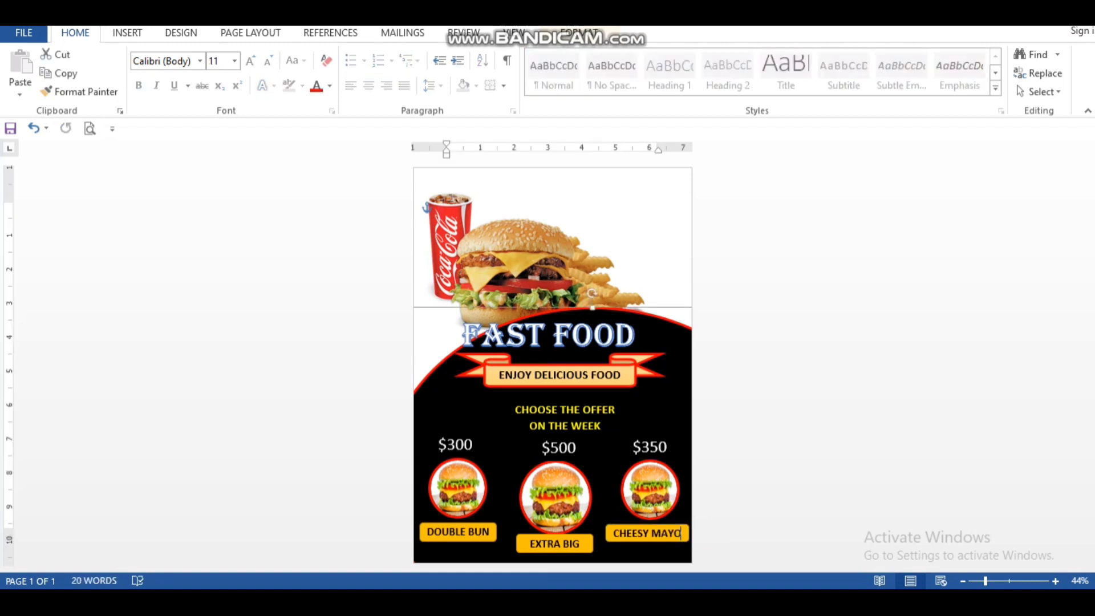
pyautogui.click(532, 261)
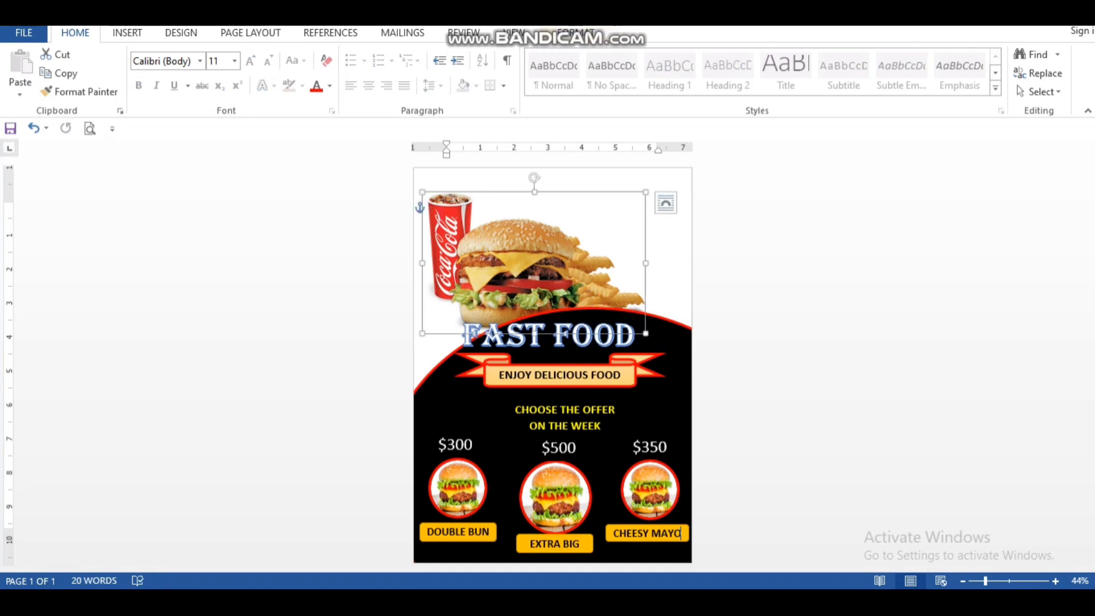
pyautogui.click(759, 256)
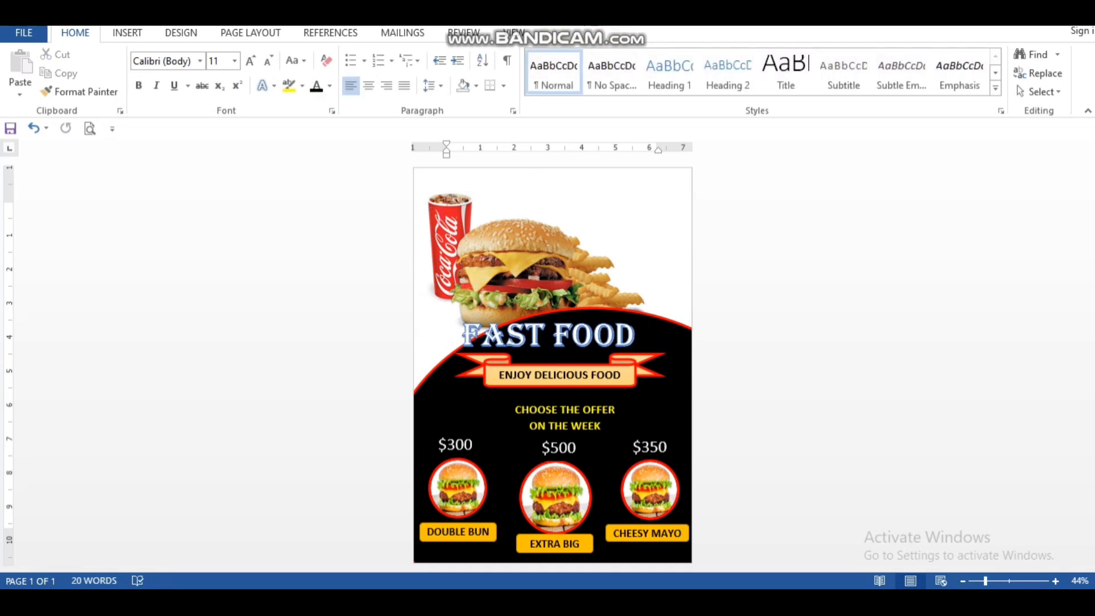
# Step: Draw a wide rounded rectangle about 5.79" by 0.55" at the top of the page, beside the drink cup
pyautogui.click(126, 32)
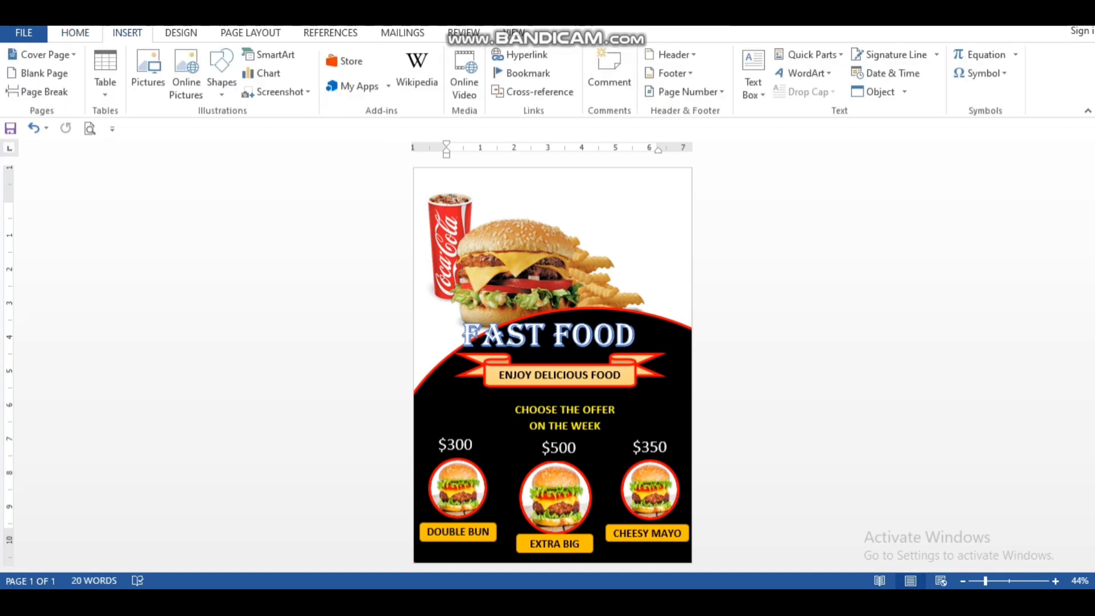
pyautogui.click(222, 71)
pyautogui.click(279, 129)
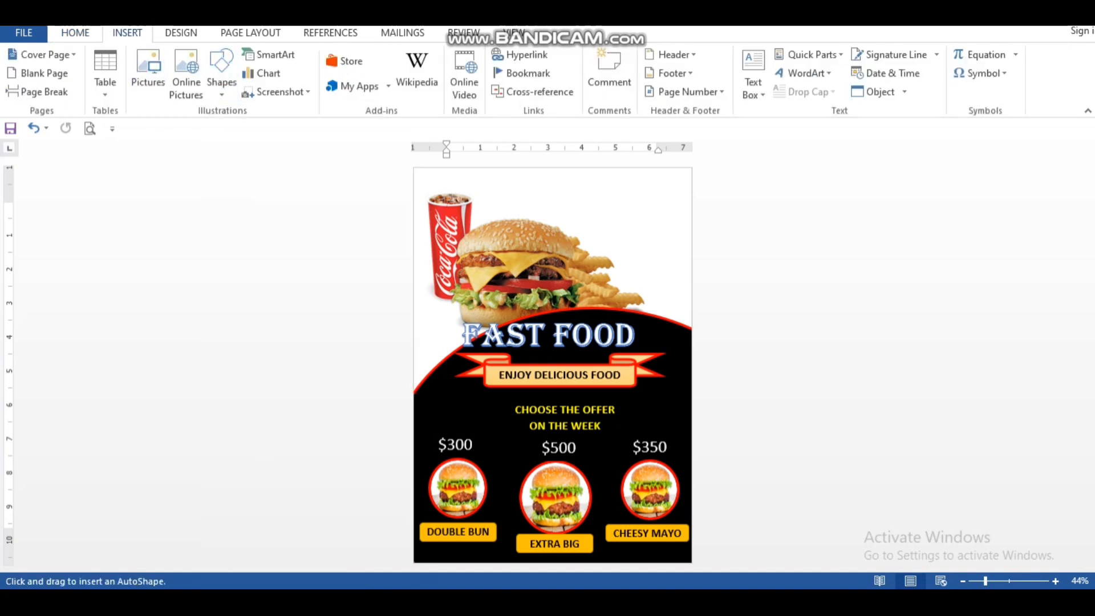
pyautogui.moveTo(516, 185); pyautogui.dragTo(682, 201)
pyautogui.moveTo(516, 200); pyautogui.dragTo(485, 204)
# Step: Add left-aligned 22 pt text to the blue banner reading CALL FOR DELIVERY |, followed by the delivery phone number
pyautogui.rightClick(520, 190)
pyautogui.click(564, 283)
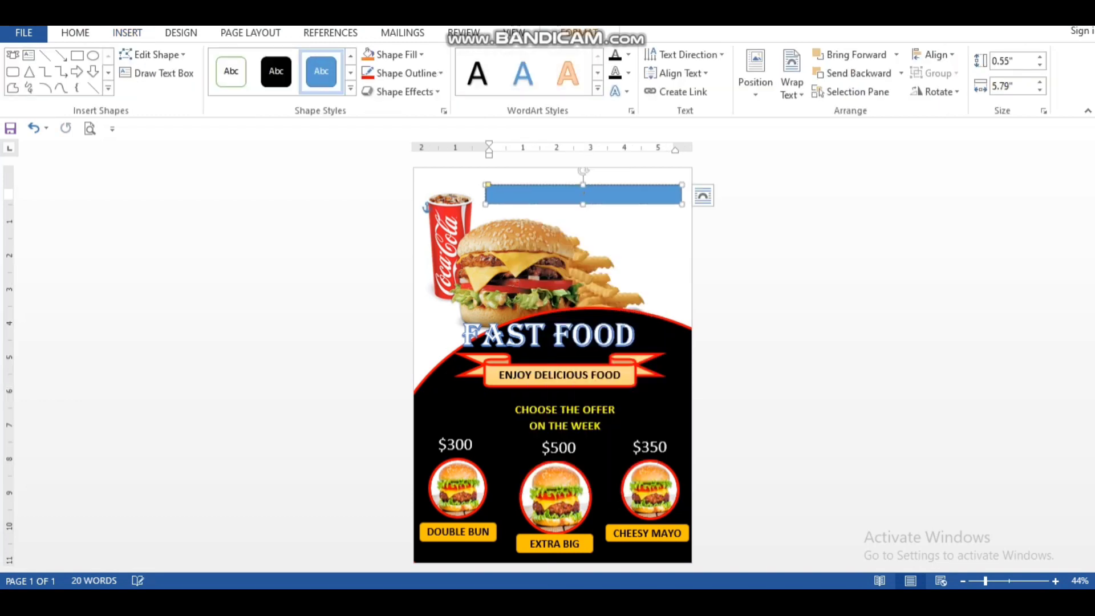
pyautogui.rightClick(514, 192)
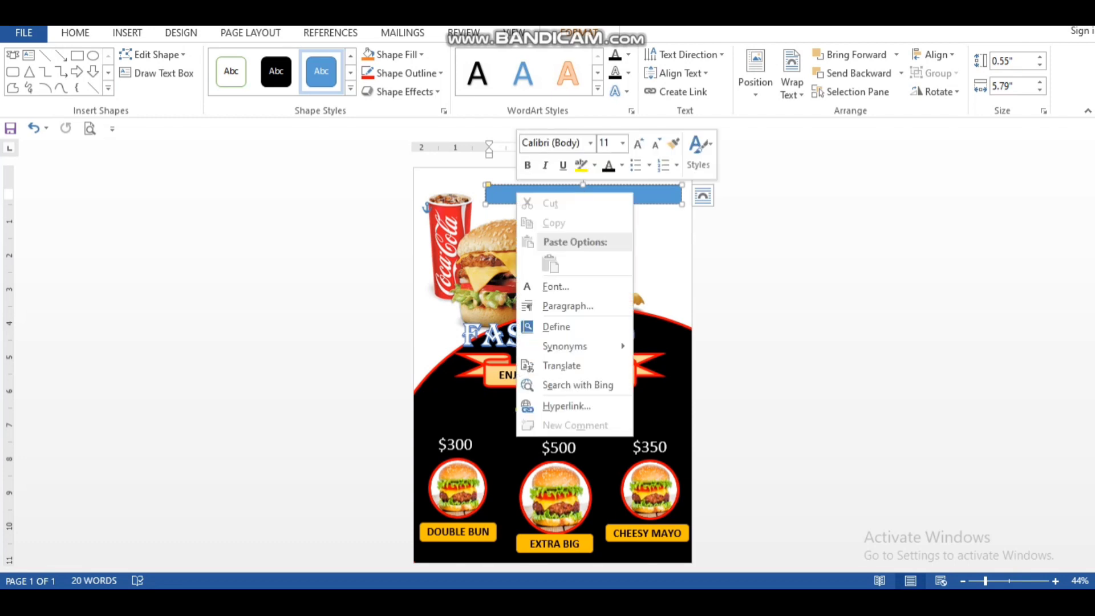
pyautogui.rightClick(504, 185)
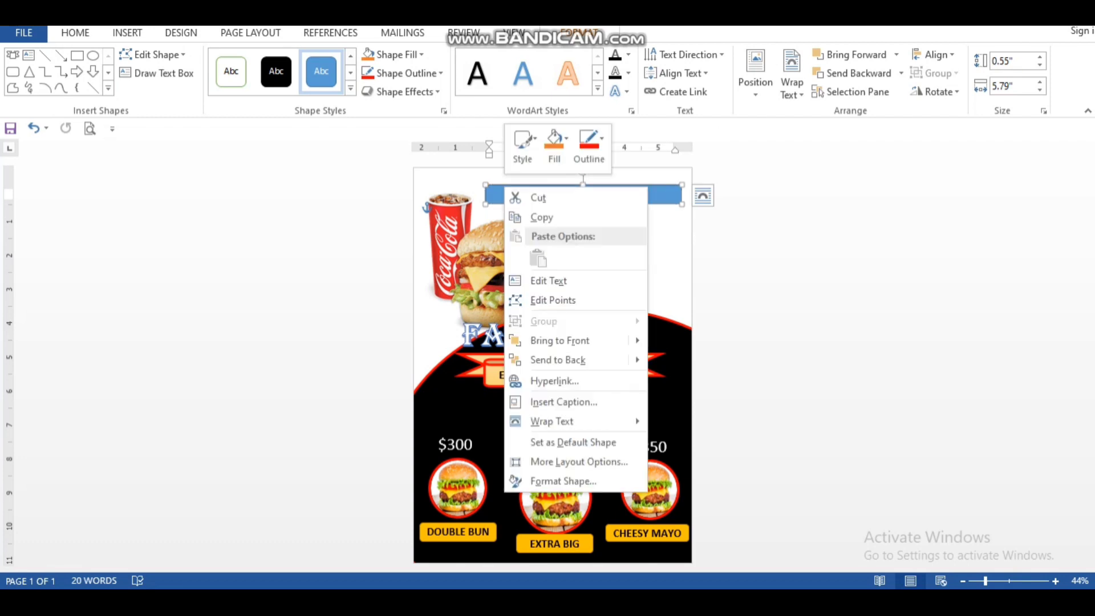
pyautogui.press('Escape')
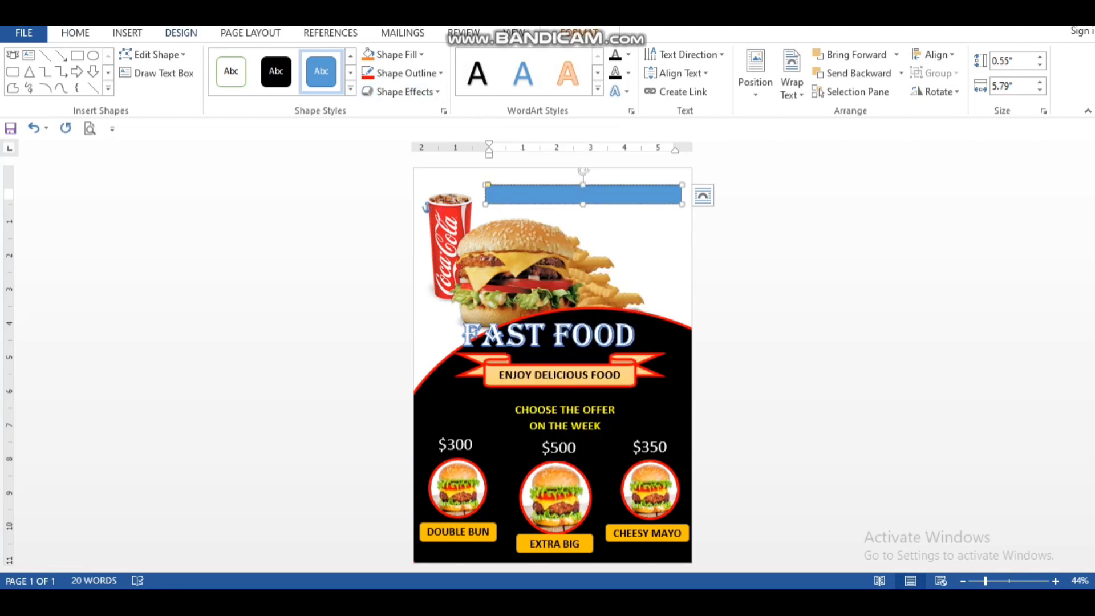
pyautogui.click(75, 33)
pyautogui.click(250, 60)
pyautogui.click(250, 60)
pyautogui.click(351, 85)
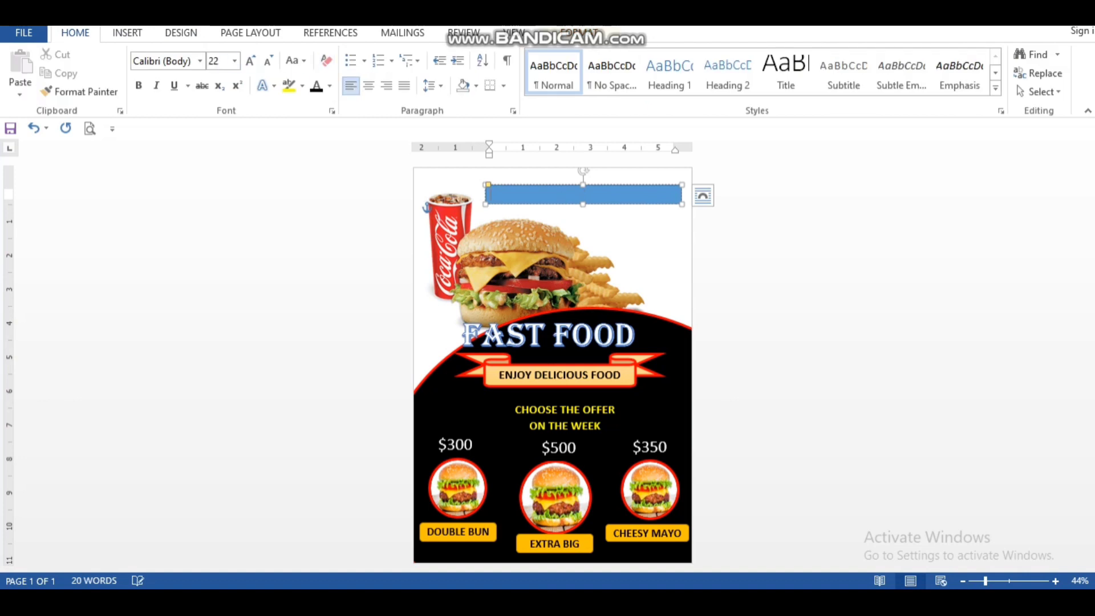
pyautogui.write('CALL FOR DELIVERY \\')
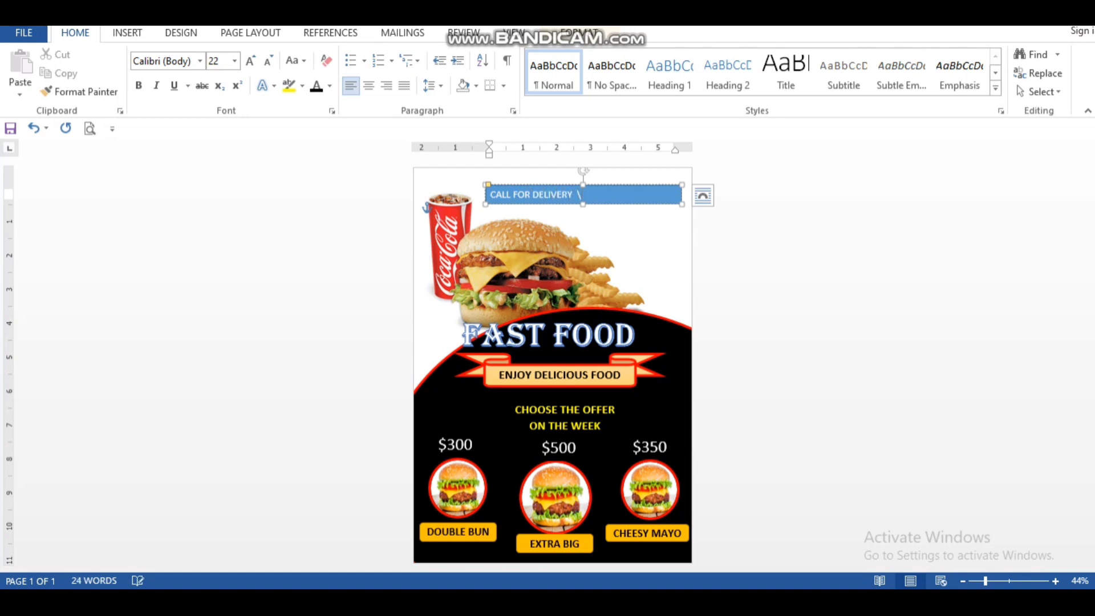
pyautogui.press('BackSpace')
pyautogui.write('2 422')
# Step: Make all of the delivery banner's text bold and black, and change it to a heavy decorative font
pyautogui.hotkey('ctrl', 'a')
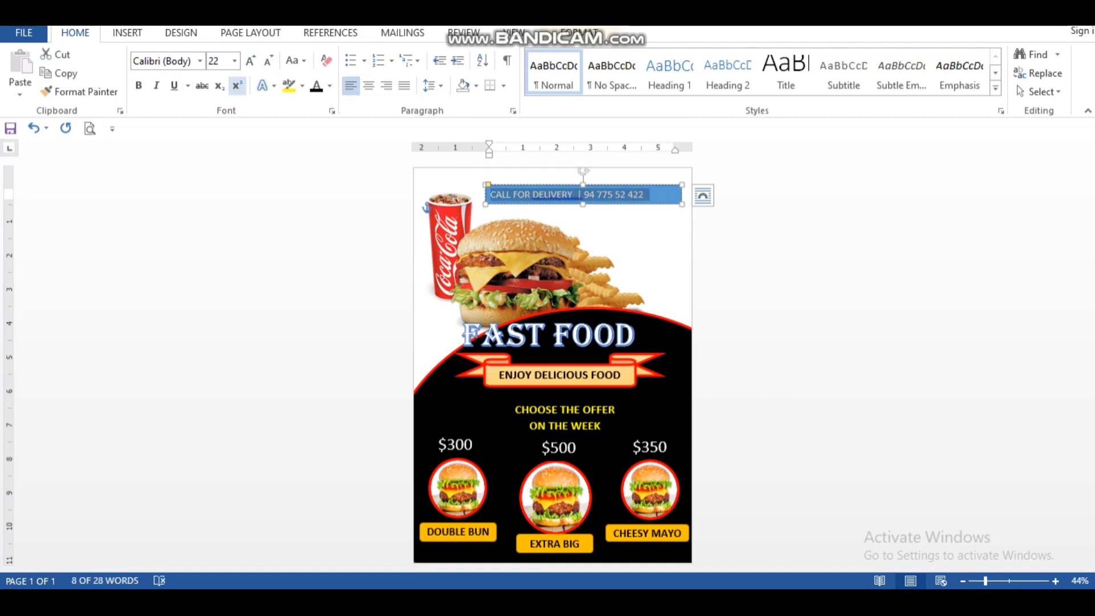
pyautogui.click(329, 85)
pyautogui.click(330, 141)
pyautogui.click(199, 61)
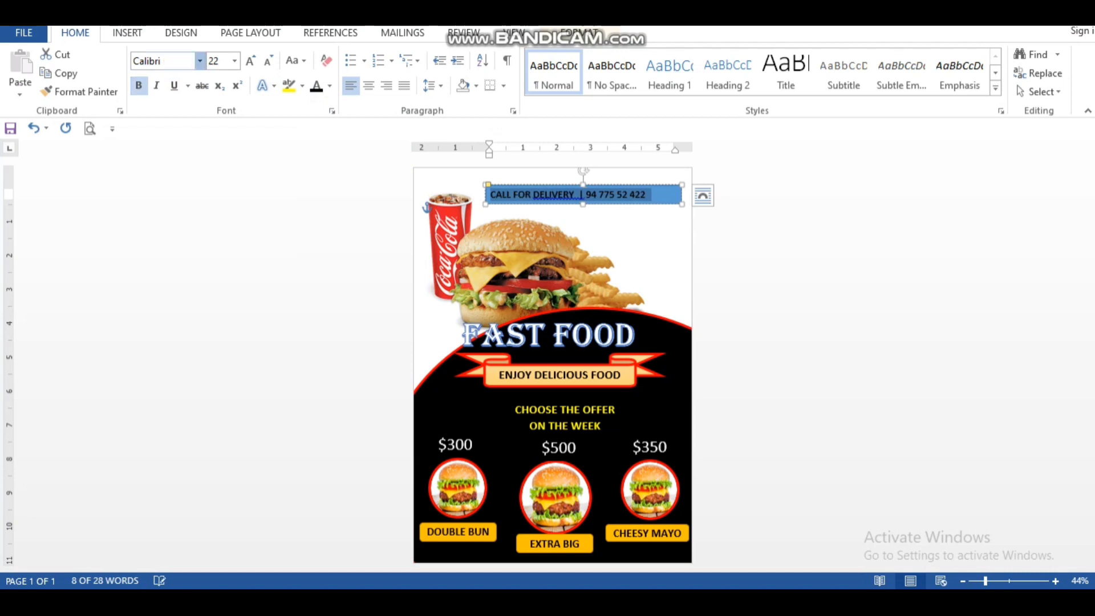
pyautogui.click(188, 159)
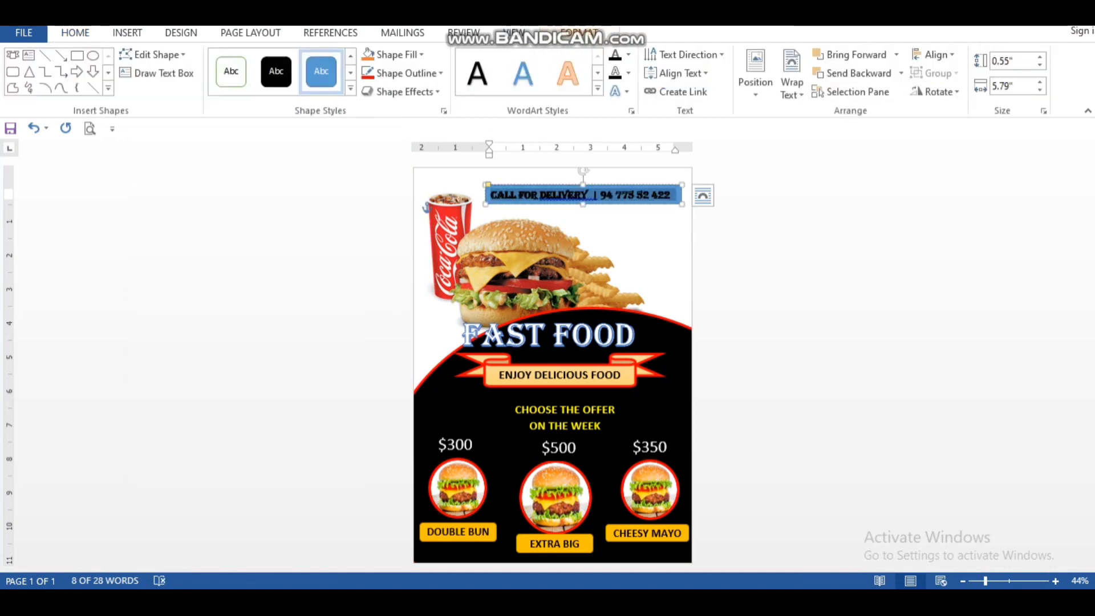
# Step: Fill the delivery banner with red and give it a thicker yellow outline
pyautogui.click(351, 89)
pyautogui.press('Escape')
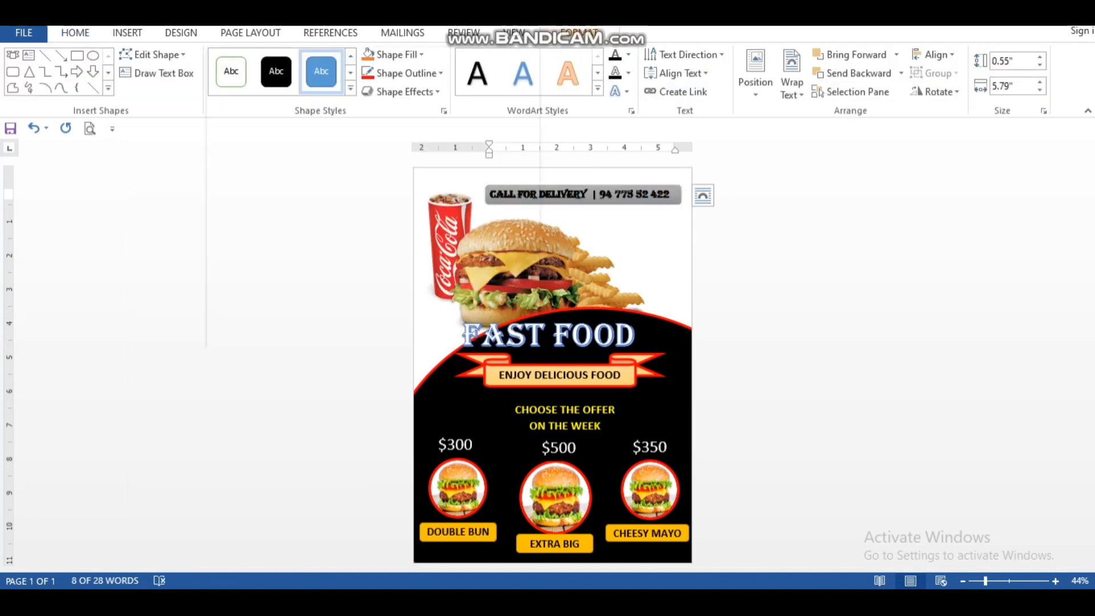
pyautogui.click(395, 55)
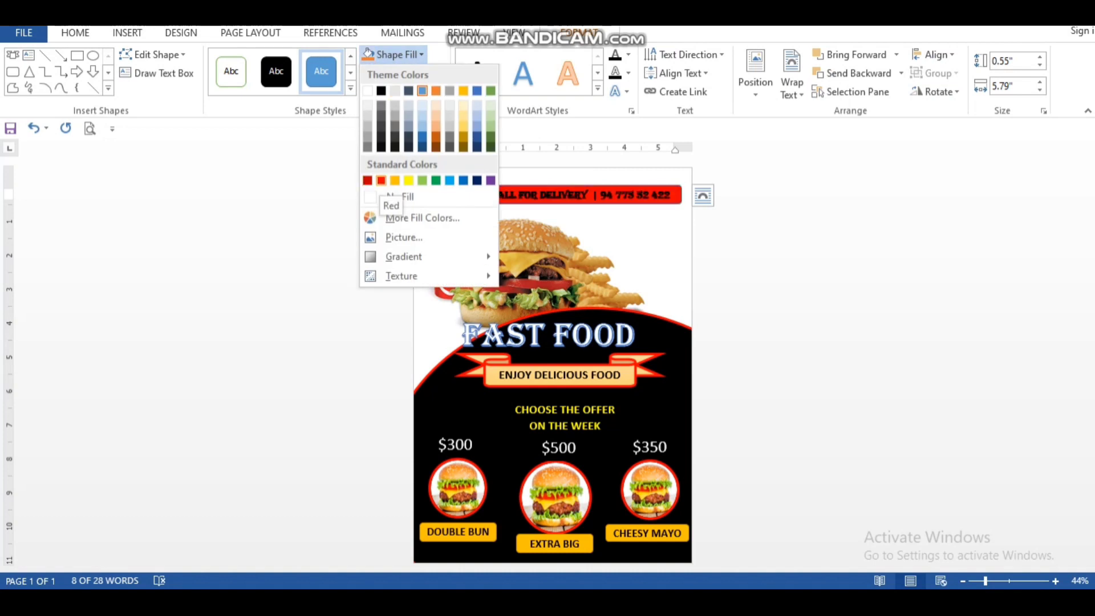
pyautogui.click(381, 181)
pyautogui.click(406, 73)
pyautogui.click(408, 199)
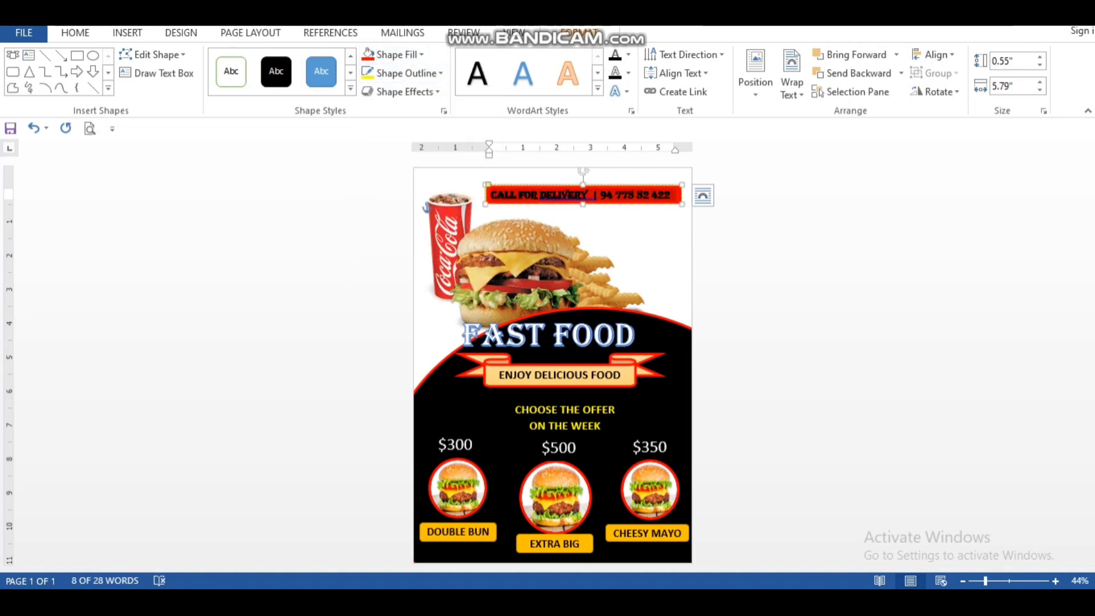
pyautogui.click(406, 73)
pyautogui.moveTo(429, 256)
pyautogui.click(562, 371)
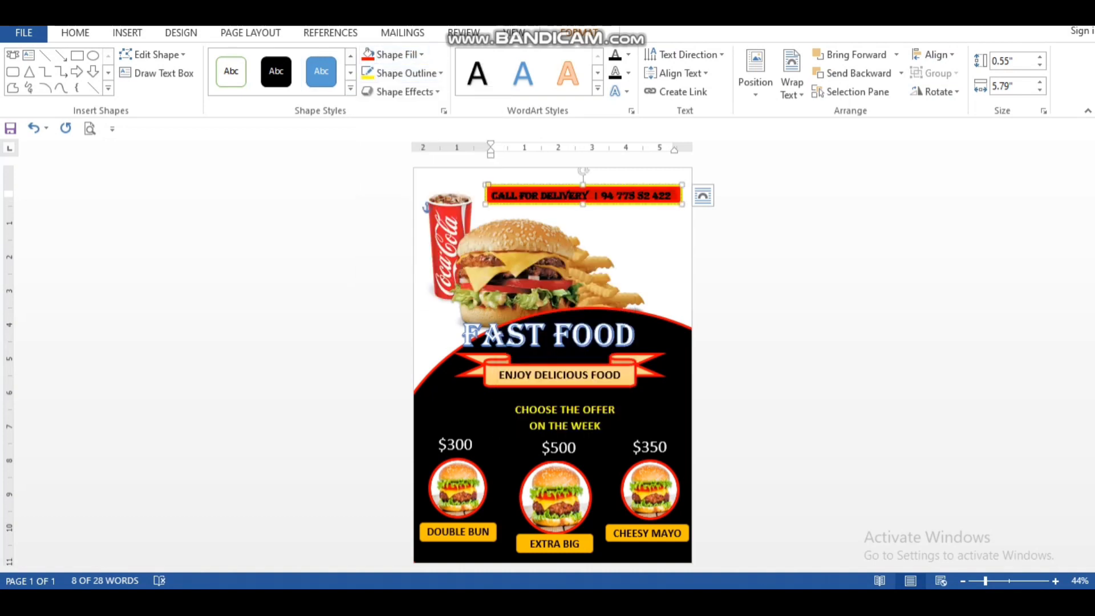
# Step: Increase the delivery banner's height to 0.69" and remove the extra space between DELIVERY and the divider
pyautogui.click(798, 286)
pyautogui.click(583, 195)
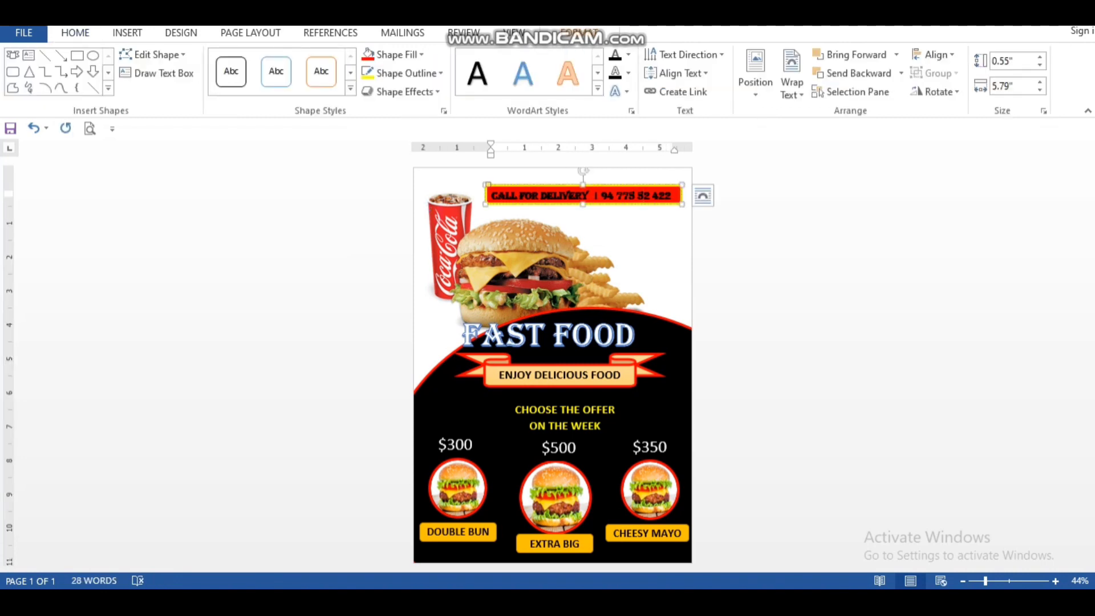
pyautogui.rightClick(582, 191)
pyautogui.click(564, 197)
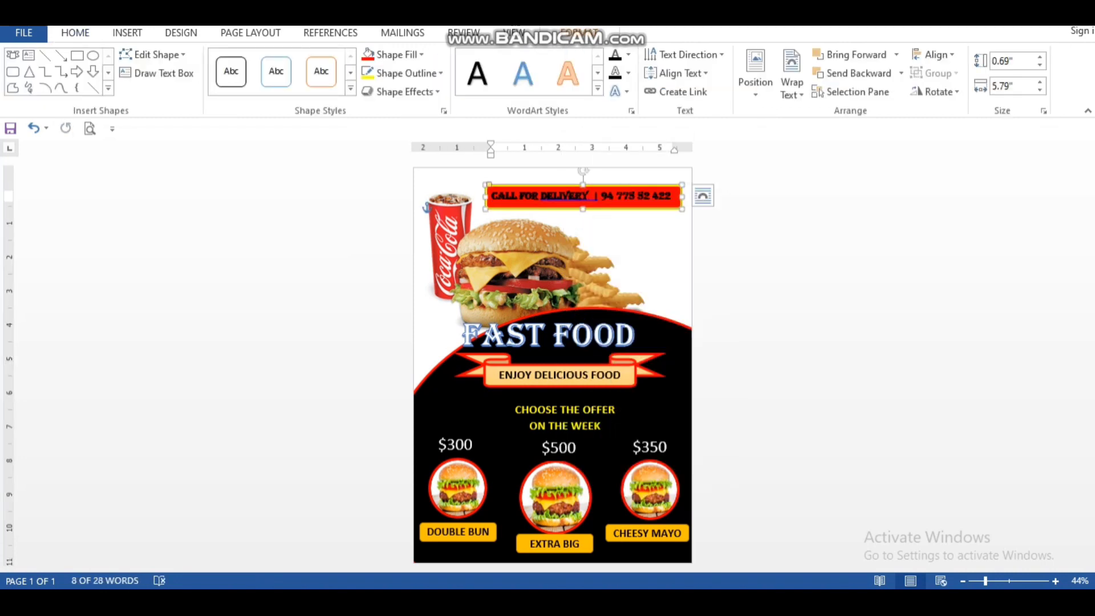
pyautogui.rightClick(587, 204)
pyautogui.click(562, 196)
pyautogui.click(622, 242)
pyautogui.click(798, 285)
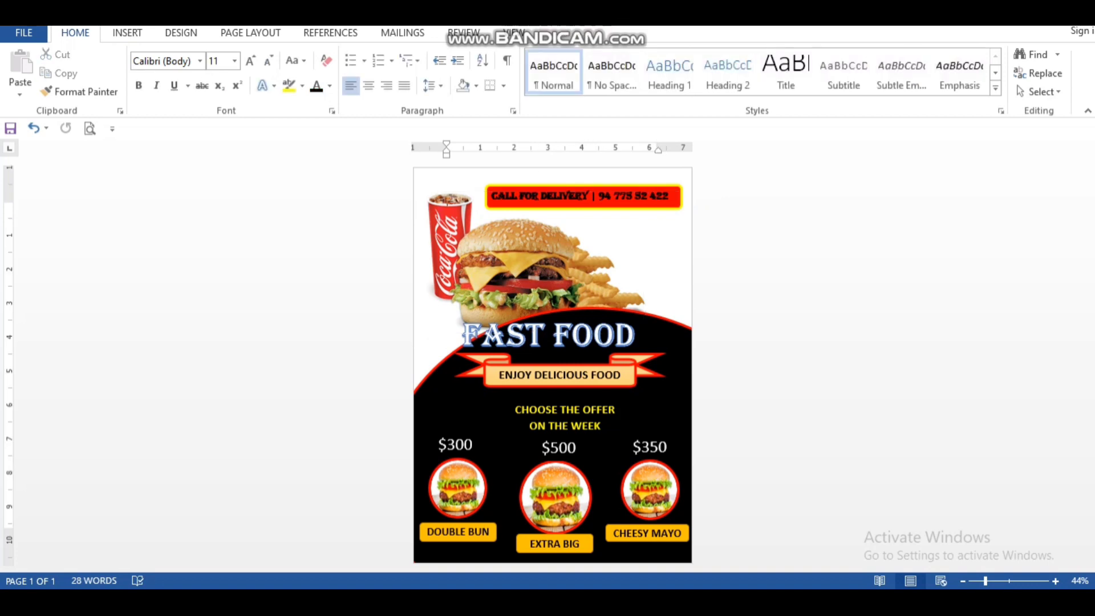
pyautogui.click(420, 302)
pyautogui.click(742, 273)
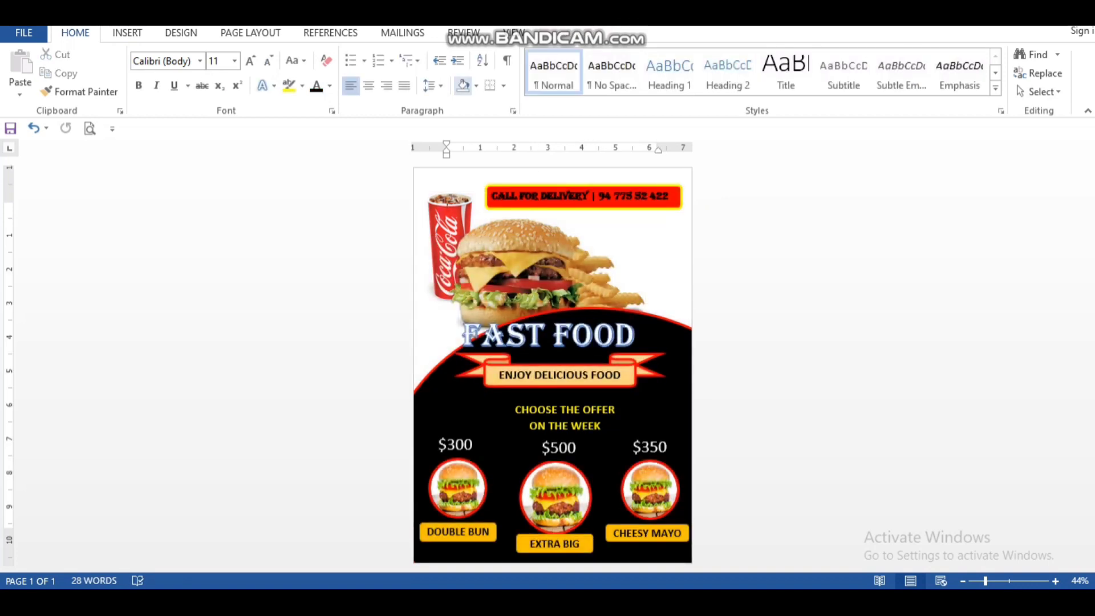
pyautogui.click(463, 33)
pyautogui.click(181, 33)
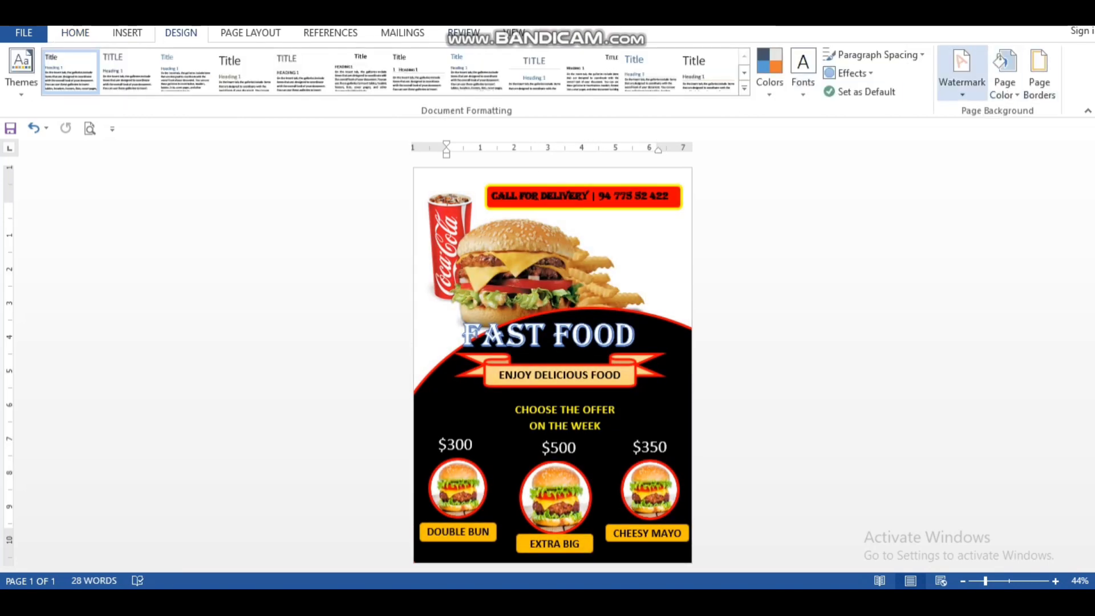
pyautogui.click(128, 33)
pyautogui.click(180, 33)
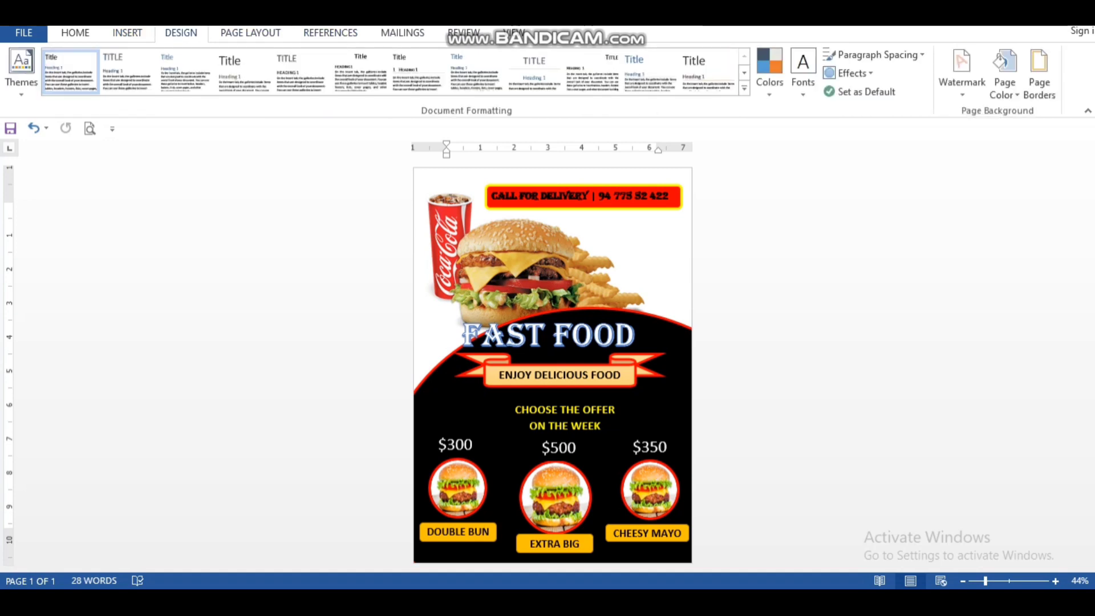
pyautogui.click(127, 33)
pyautogui.click(75, 33)
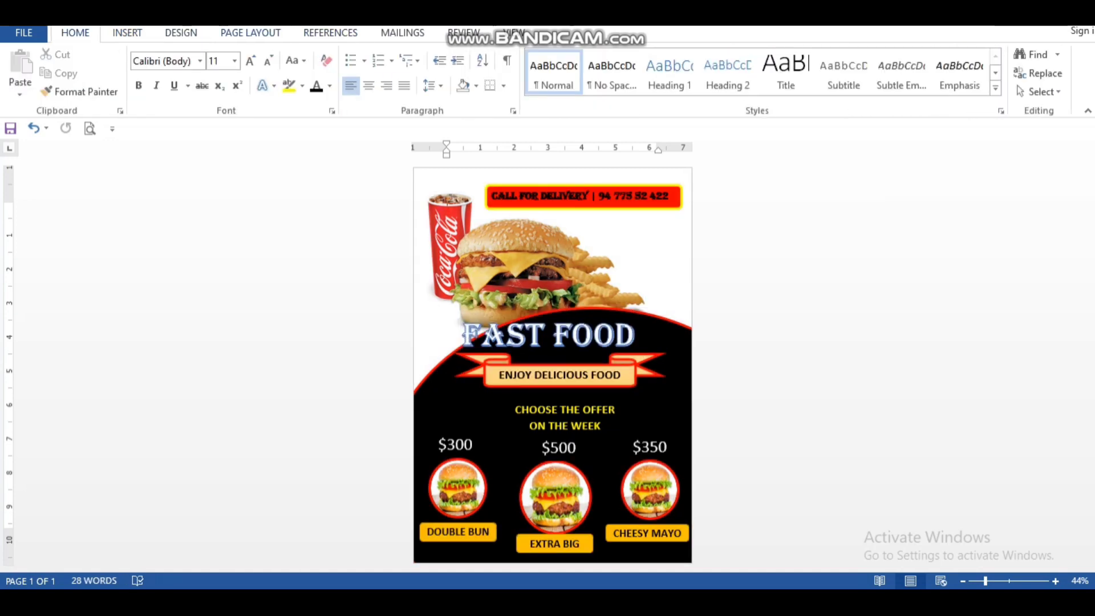
# Step: Set the page colour to the standard yellow
pyautogui.click(181, 33)
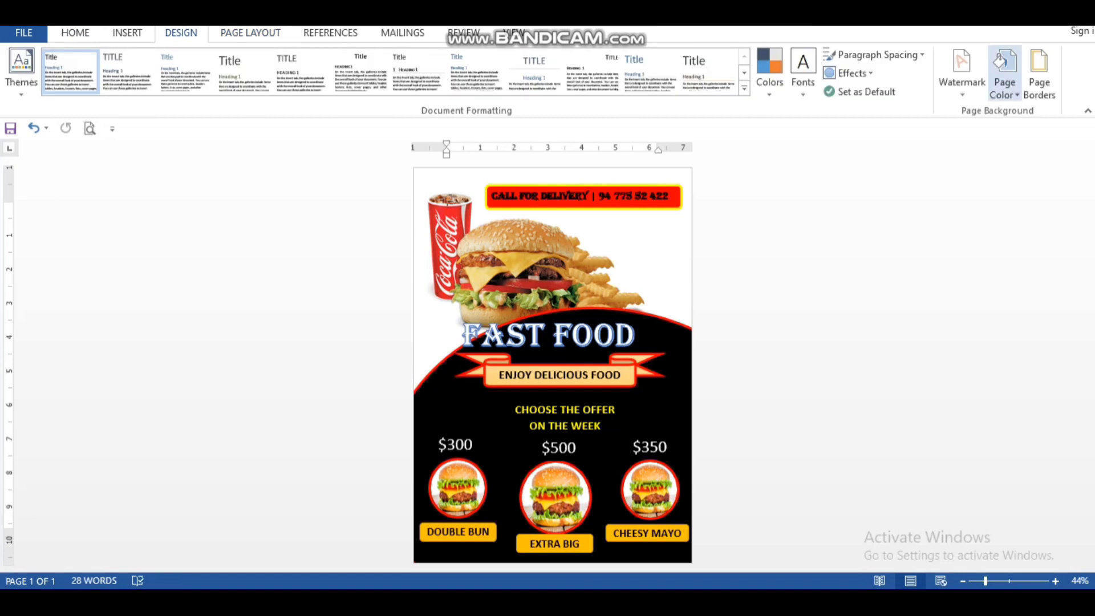
pyautogui.click(1004, 74)
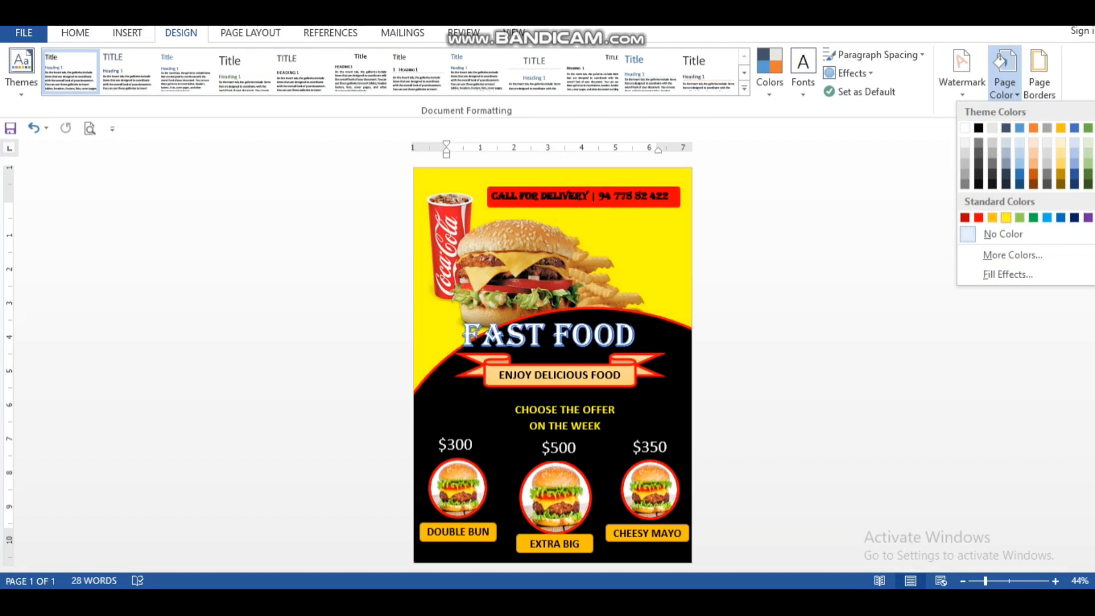
pyautogui.click(1006, 218)
# Step: Nudge the large burger and drink picture up slightly and stretch it wider towards the page's right edge
pyautogui.click(627, 240)
pyautogui.press('Up')
pyautogui.press('Up')
pyautogui.press('Up')
pyautogui.press('Up')
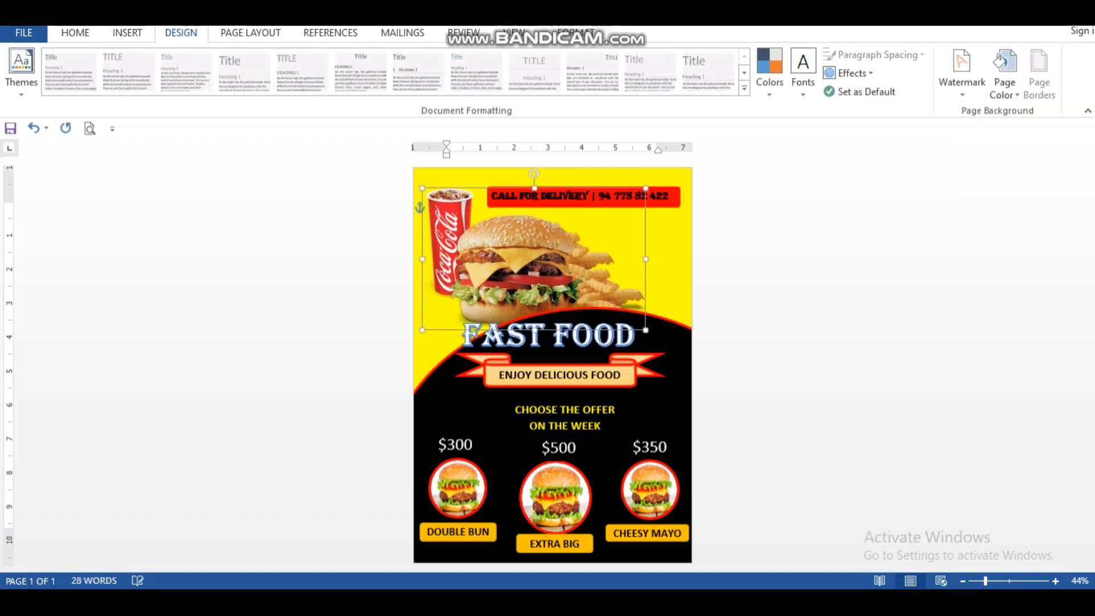
pyautogui.moveTo(646, 255); pyautogui.dragTo(678, 255)
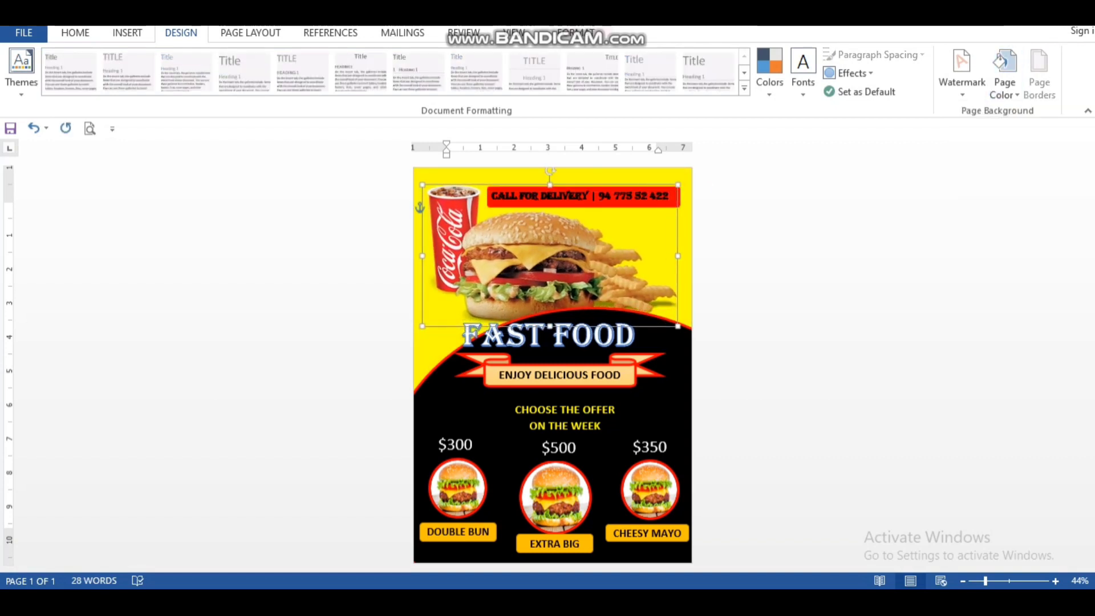
pyautogui.click(664, 342)
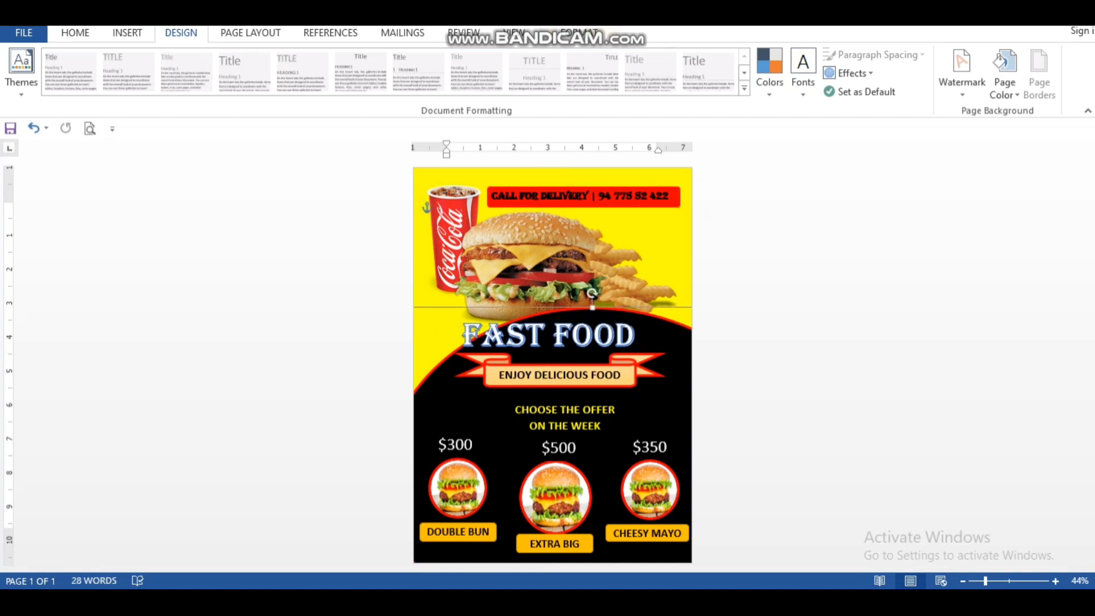